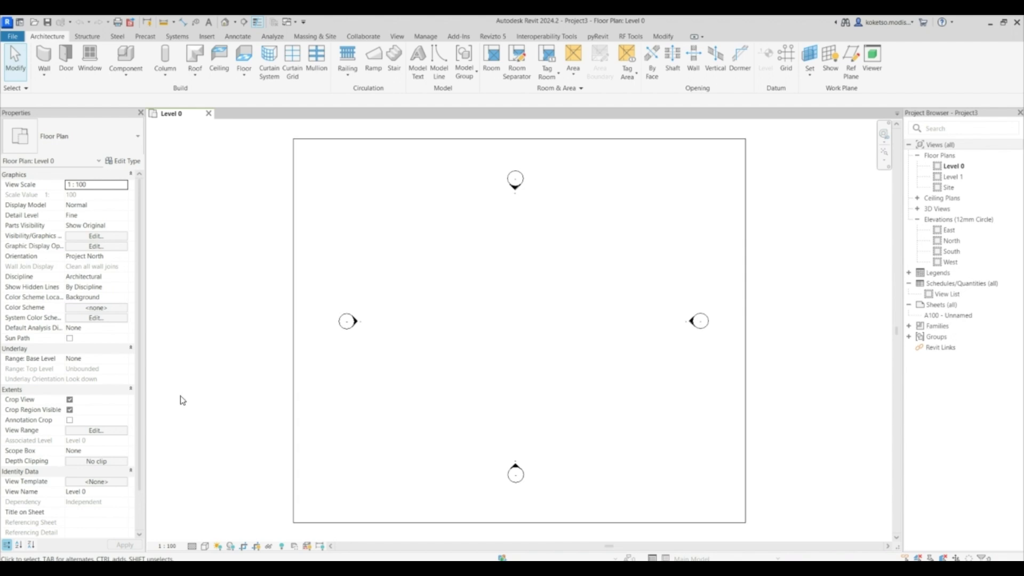
Step: Turn off the Level 0 plan's crop view and visible crop region, and move the west elevation marker outward by about 24000
scroll(216, 400, down, 1)
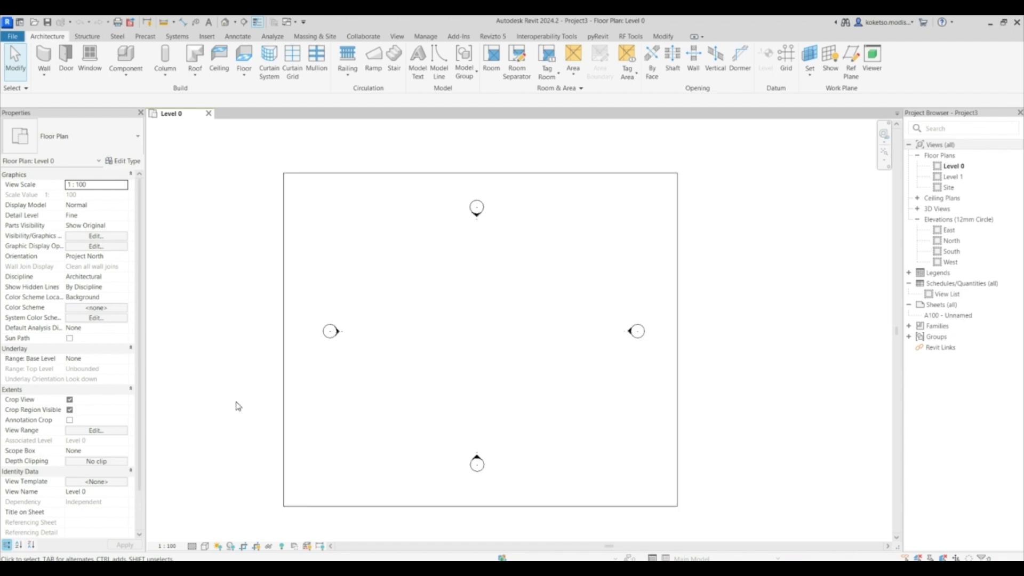
middle_drag(238, 406, 251, 401)
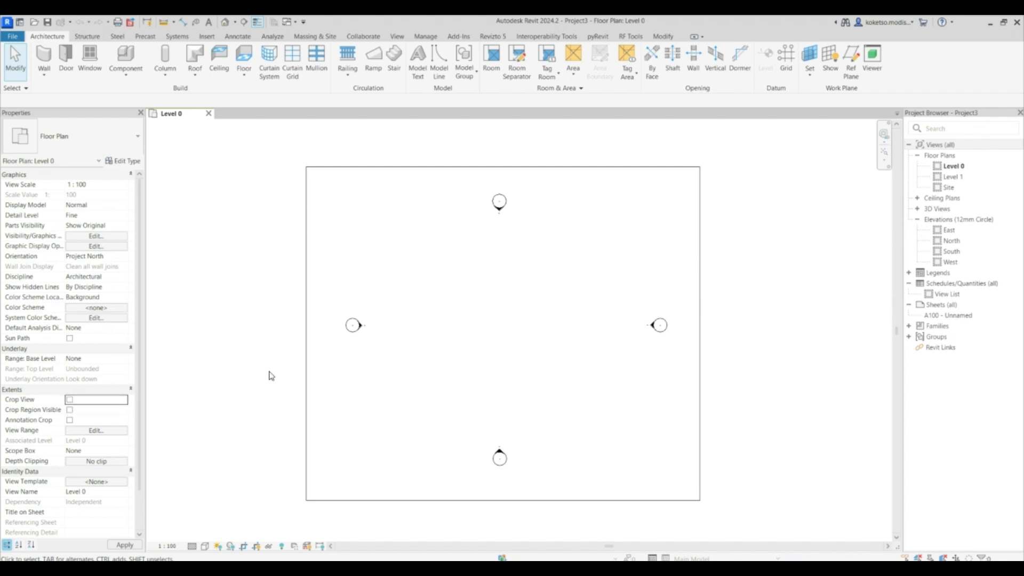
scroll(445, 330, down, 2)
drag(357, 307, 401, 360)
scroll(400, 361, down, 3)
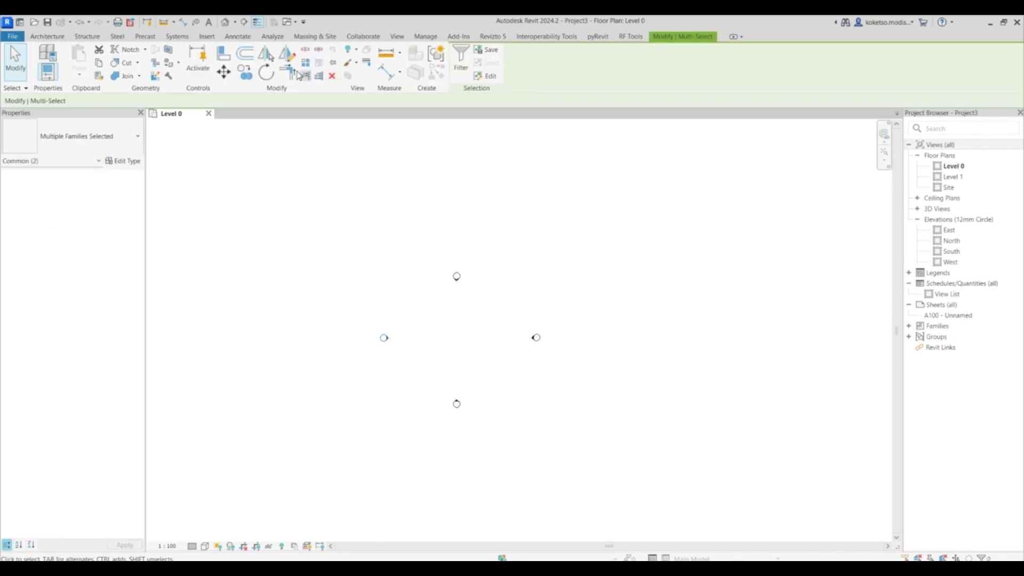
click(223, 71)
click(384, 338)
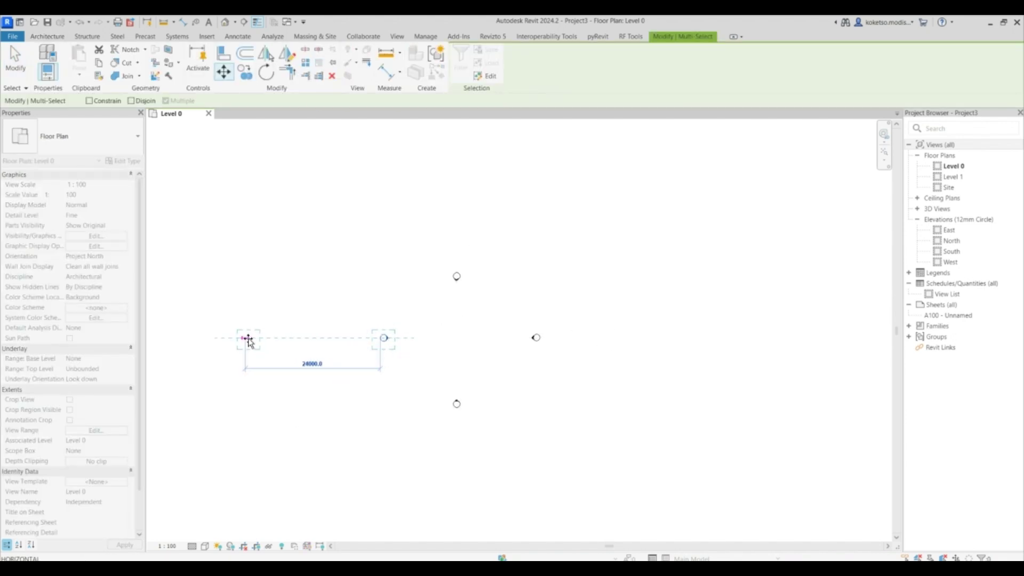
click(248, 338)
Step: Move the east elevation marker horizontally outward, away from the centre of the plan
drag(578, 368, 509, 314)
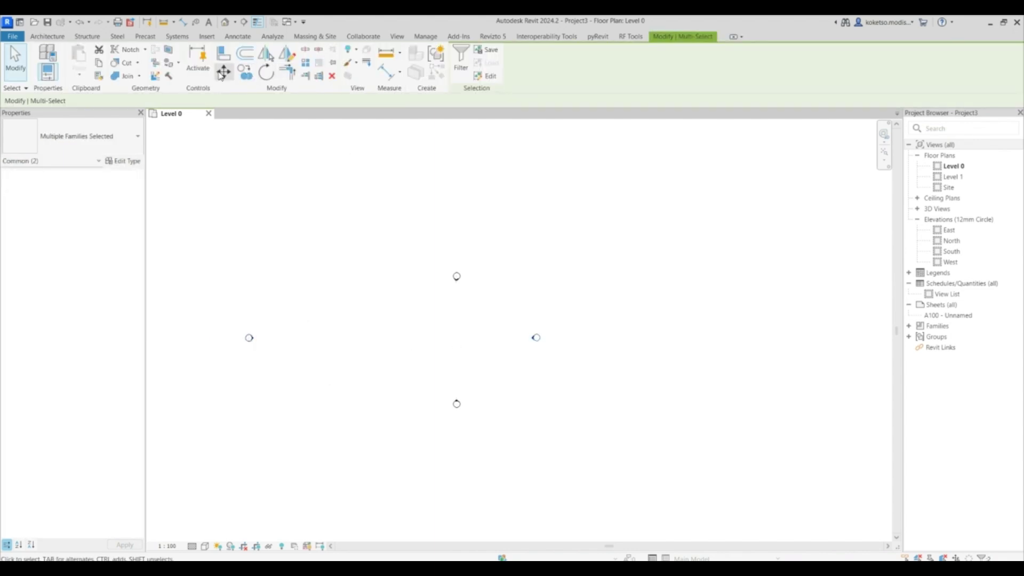
click(224, 71)
click(541, 339)
click(692, 337)
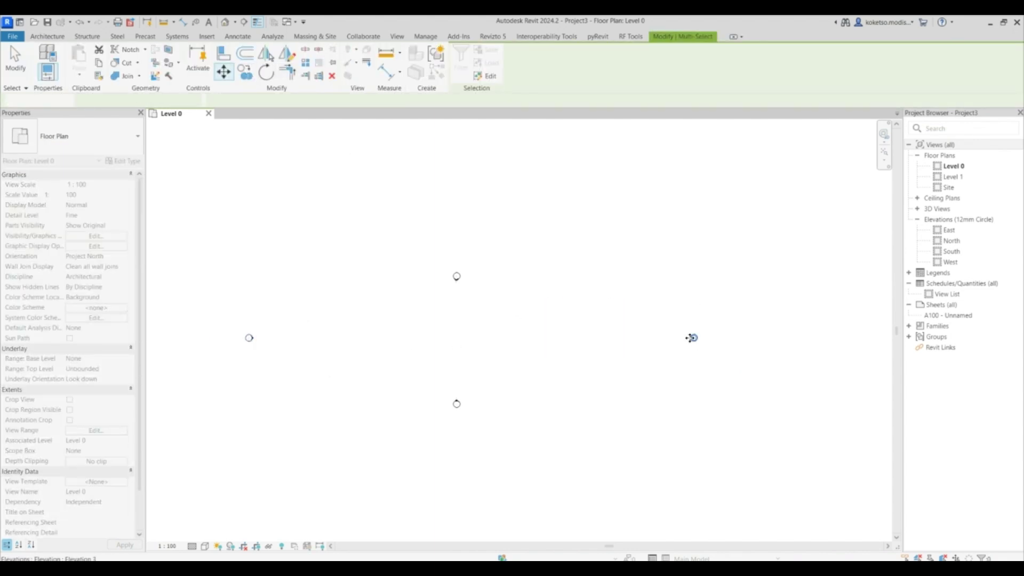
Step: Move the north elevation marker farther up and the south elevation marker farther down to enlarge the drawing area
click(224, 72)
click(457, 275)
click(455, 175)
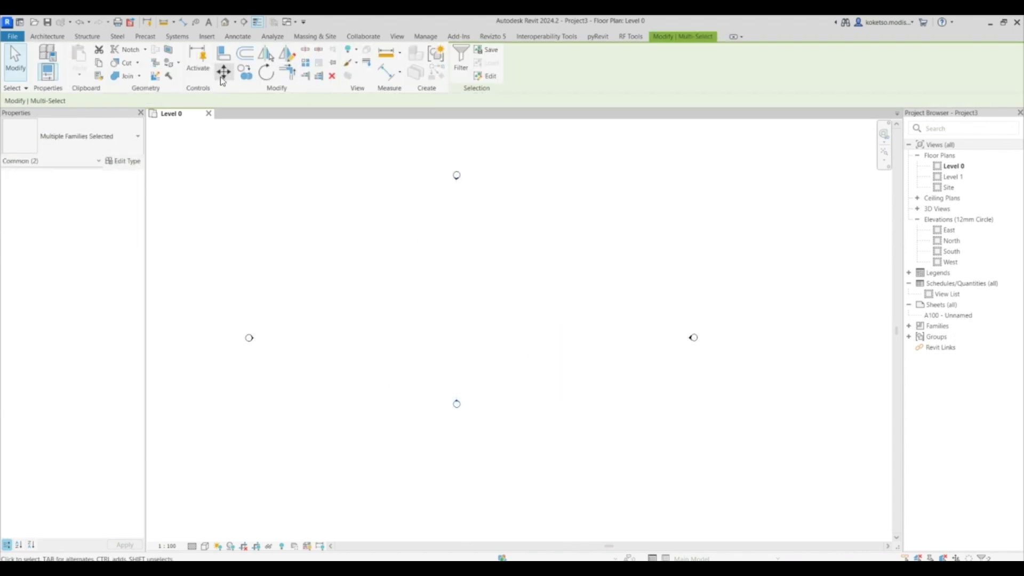
click(223, 76)
click(458, 414)
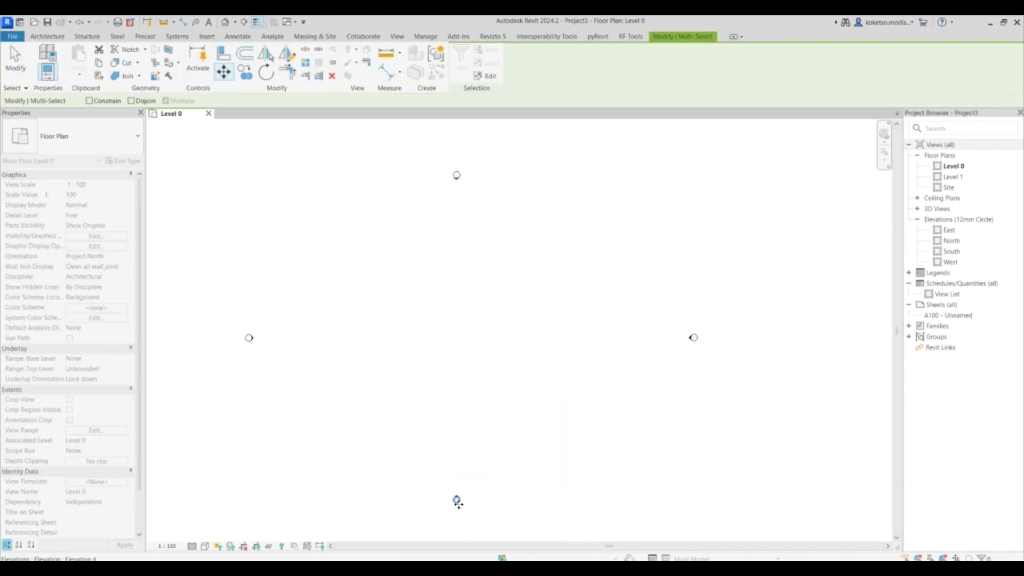
click(456, 499)
key(Escape)
Step: Open the South elevation view to check what it shows
scroll(468, 286, up, 1)
middle_drag(468, 285, 481, 271)
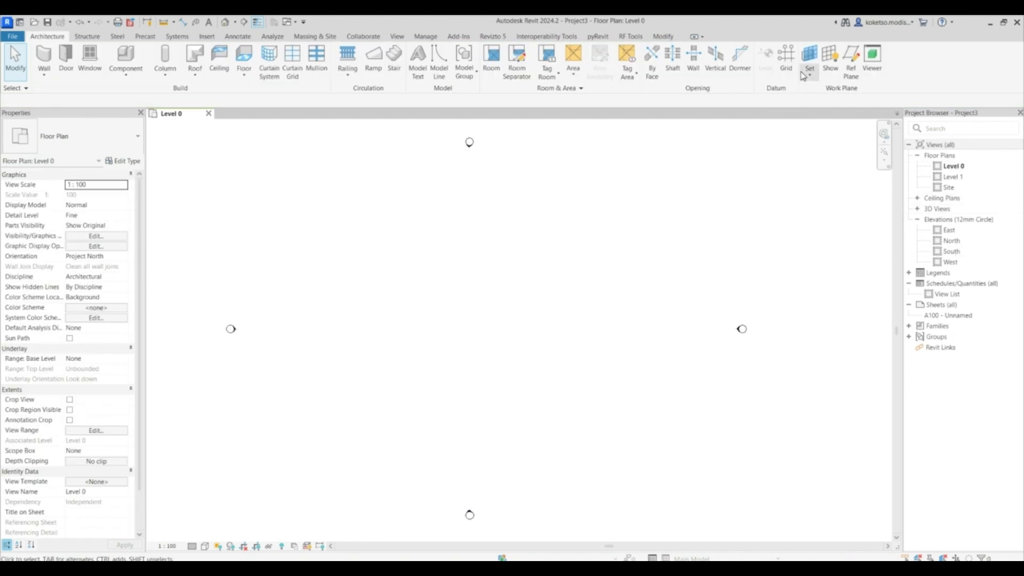
click(962, 253)
double_click(964, 259)
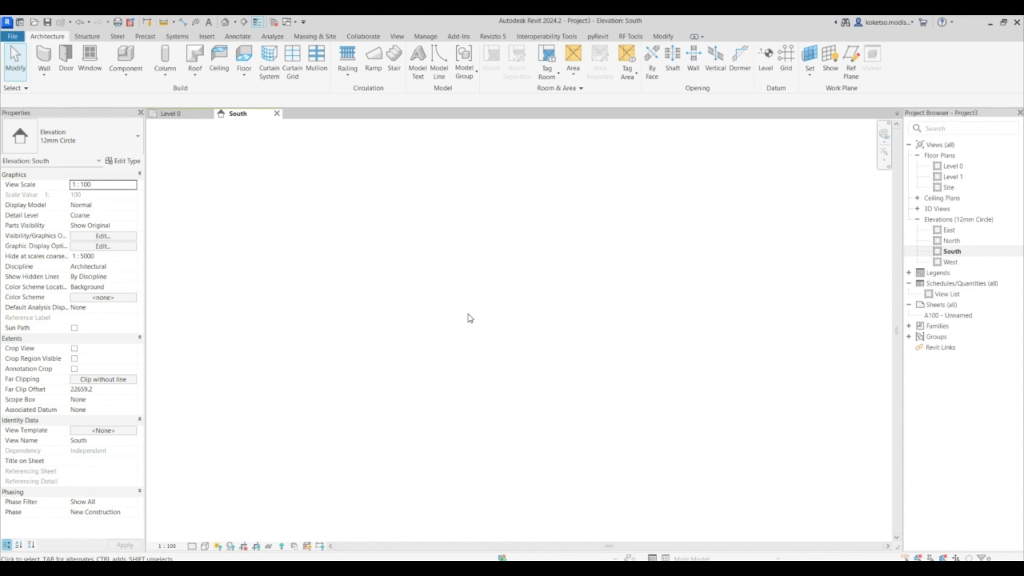
Step: Extend the South elevation's far clip in the Level 0 plan toward the north marker, about 56499 deep, and reopen the South view
click(186, 114)
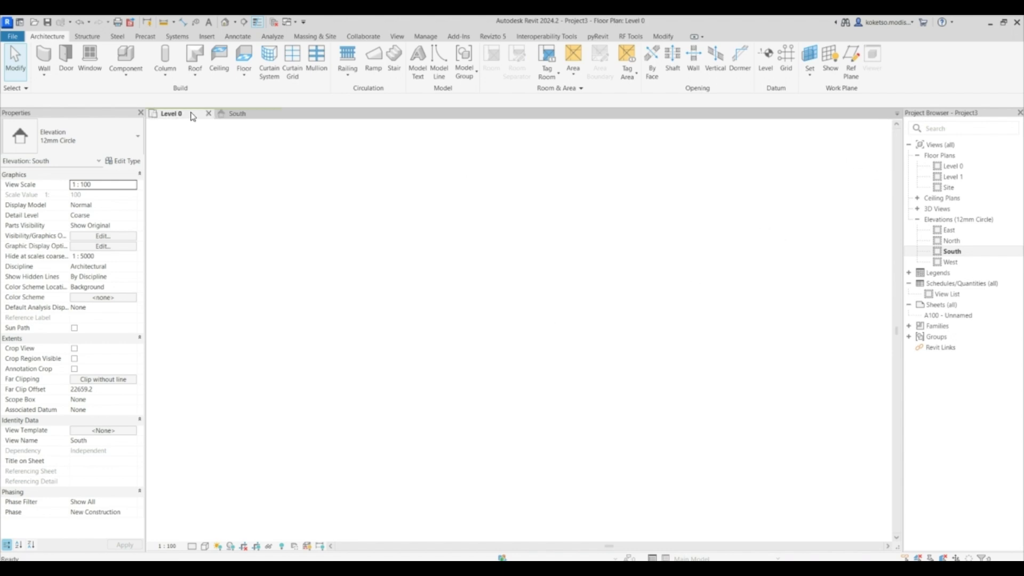
click(472, 515)
drag(470, 356, 478, 291)
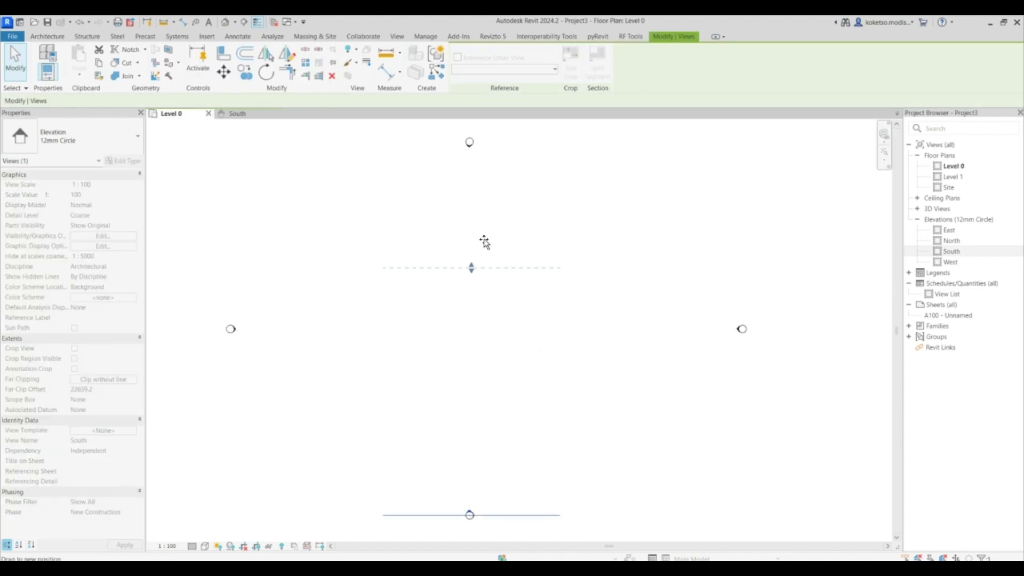
drag(484, 161, 483, 152)
click(237, 113)
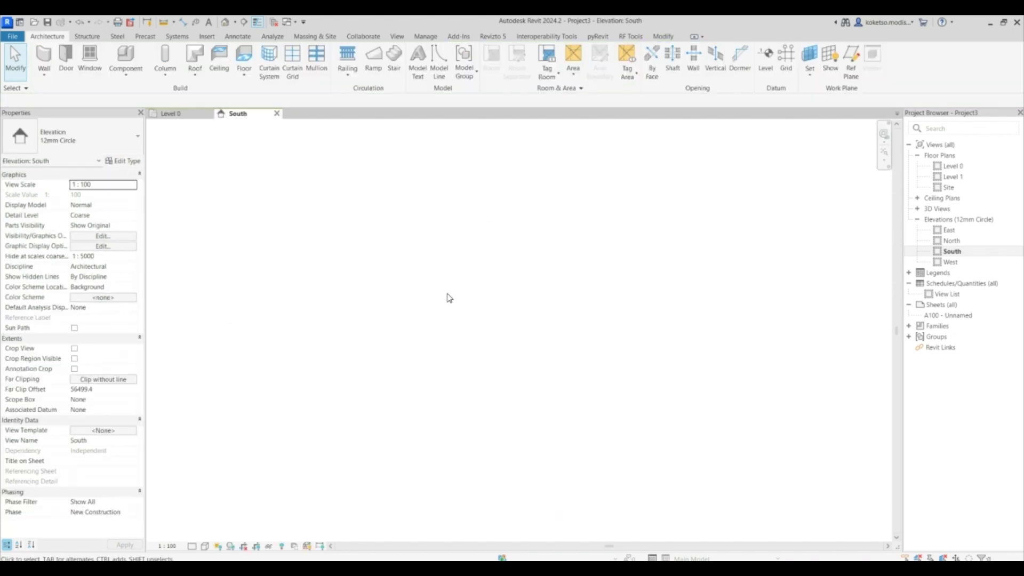
Step: Draw the first vertical grid line in the Level 0 plan, between the west marker and the plan's centre
double_click(952, 166)
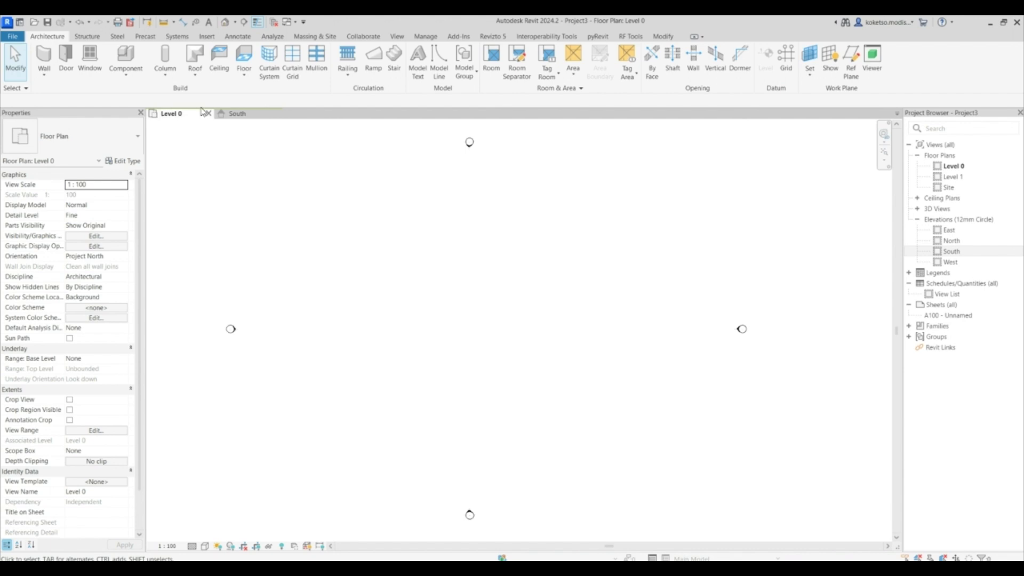
click(785, 66)
click(327, 156)
click(327, 508)
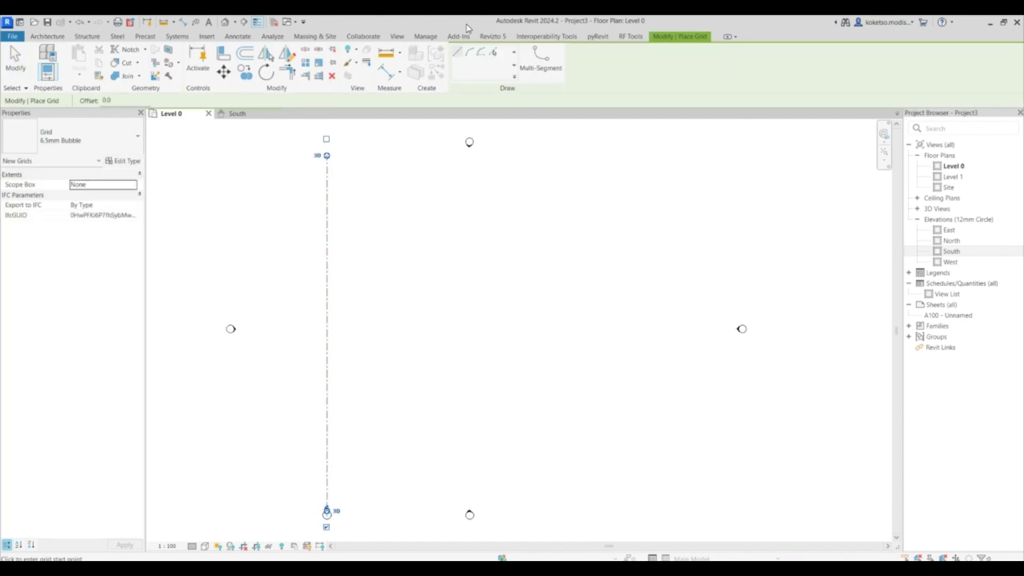
Step: Add nine more vertical grid lines by picking each preceding line with a 3000 offset, producing grids 2 to 10
click(494, 54)
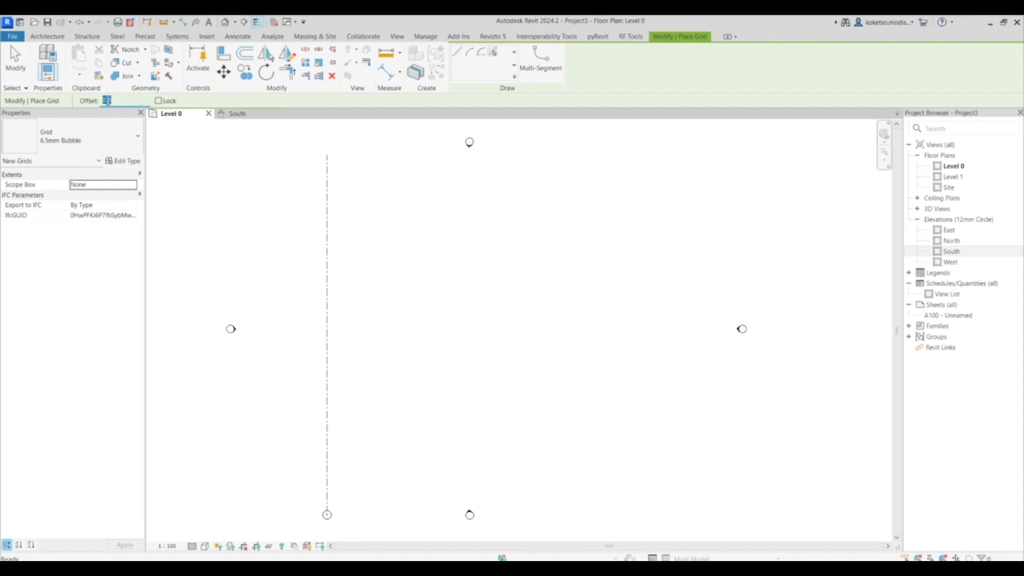
click(331, 248)
click(349, 257)
click(367, 266)
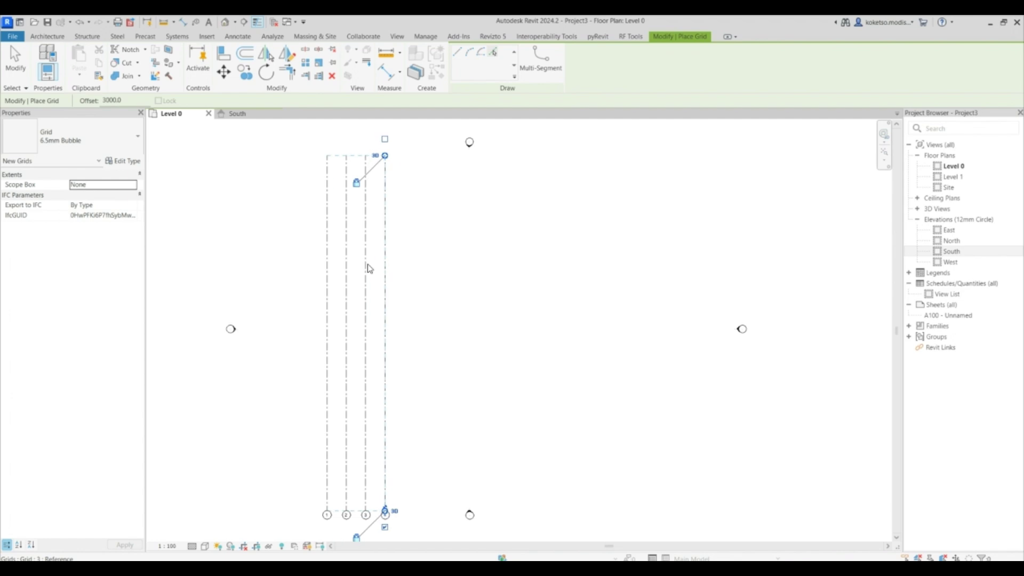
click(389, 275)
click(407, 281)
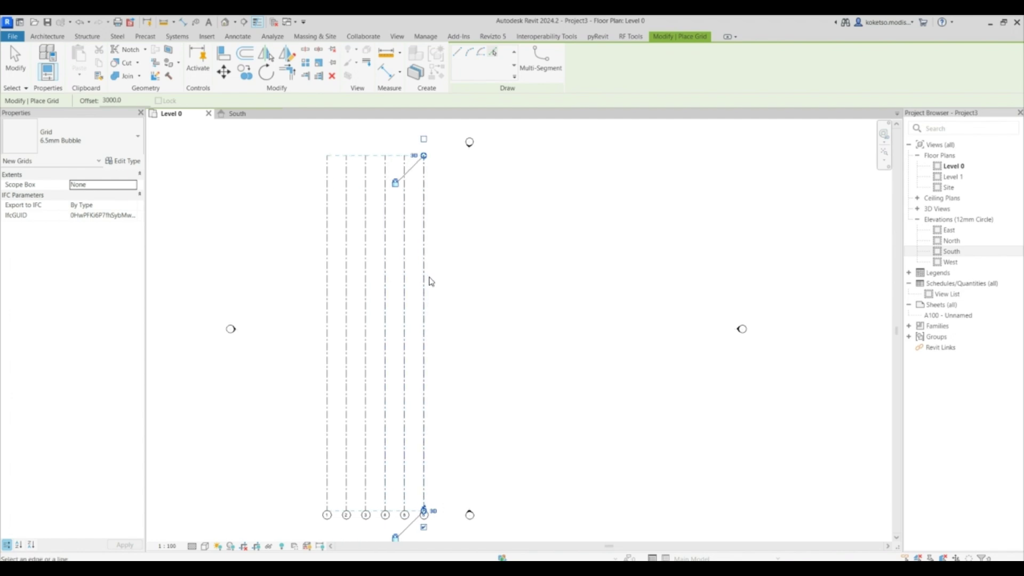
click(424, 283)
click(444, 291)
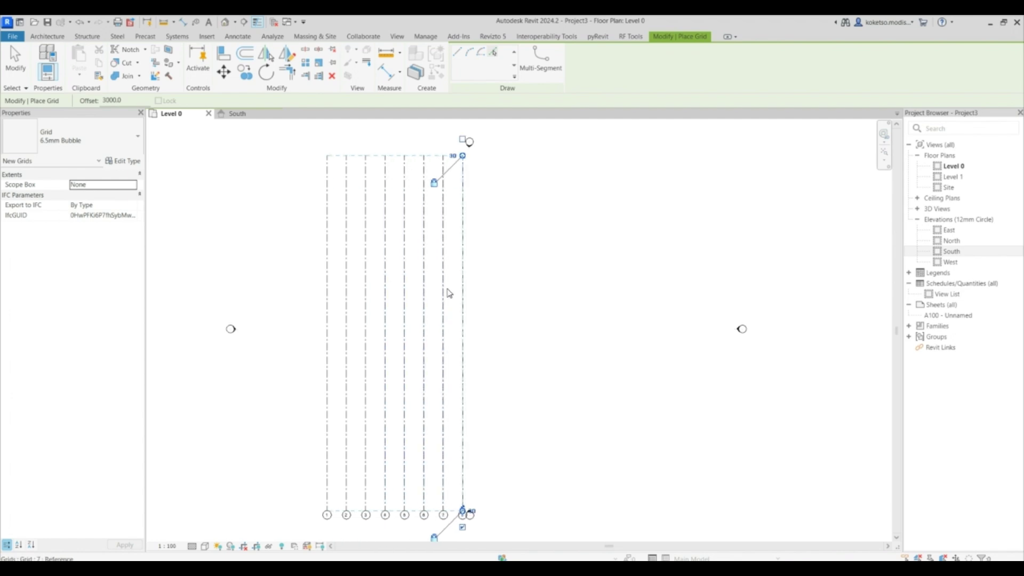
click(464, 322)
click(484, 321)
key(Escape)
Step: Move all ten vertical grid lines together to the east so they sit around the plan's centre
key(Escape)
drag(551, 249, 289, 308)
drag(504, 263, 560, 258)
key(Escape)
Step: Draw a horizontal grid line across the lower part of all ten vertical grids
click(786, 56)
click(304, 397)
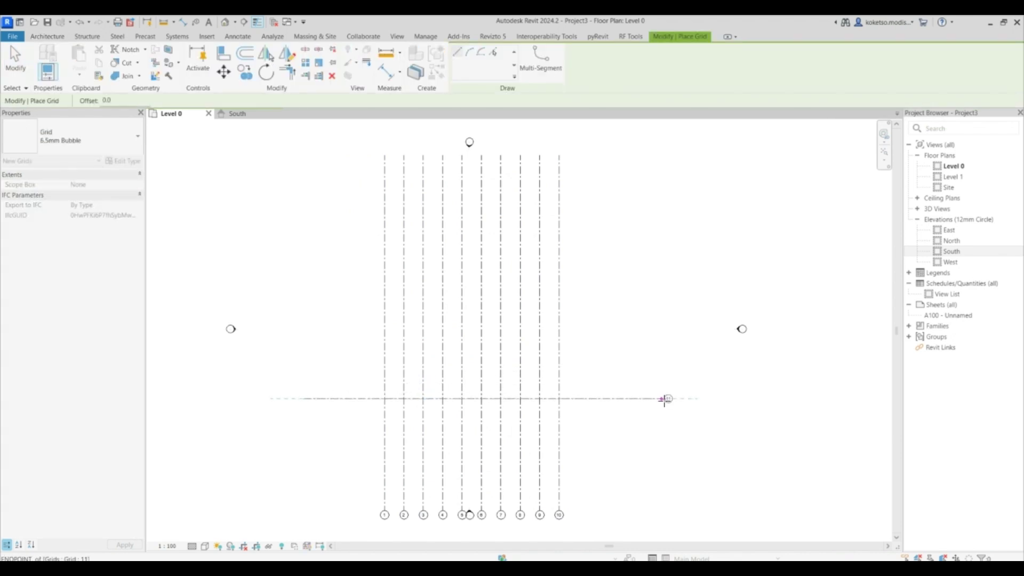
click(664, 399)
scroll(587, 411, up, 2)
key(Escape)
key(Escape)
Step: Try to add a grid line offset 10000 from the horizontal grid, and undo it
click(786, 56)
double_click(137, 100)
text(1000)
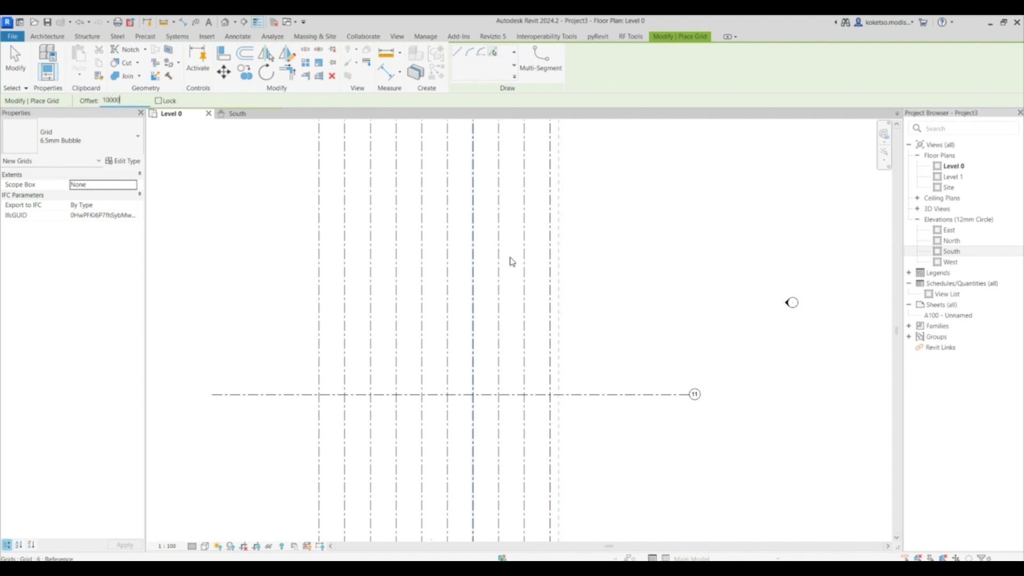
click(581, 395)
key(ctrl+z)
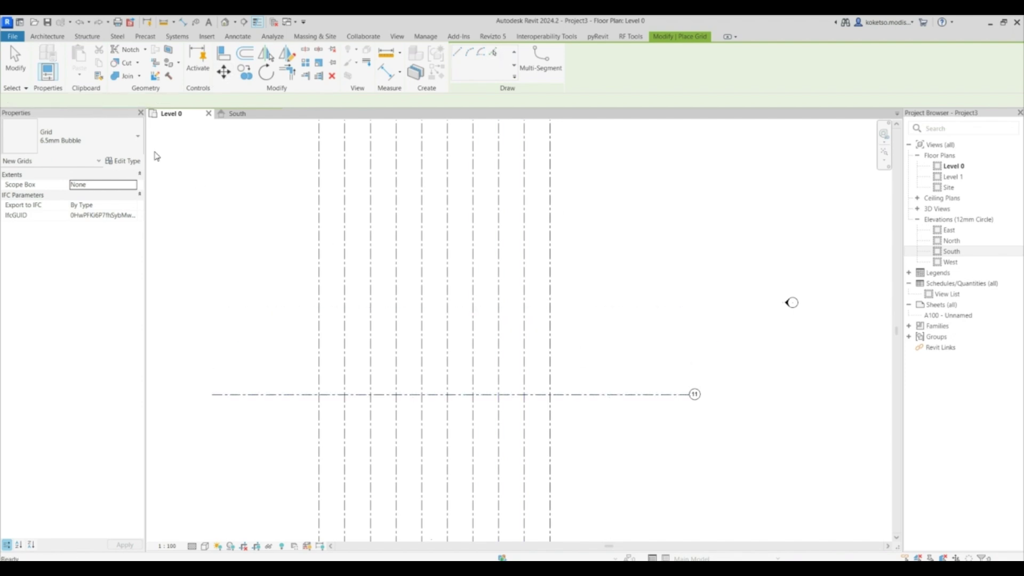
Step: Add nine more horizontal grid lines above the first at a 3000 offset, producing grids 12 to 20
drag(124, 99, 75, 105)
text(3000)
click(593, 394)
click(586, 368)
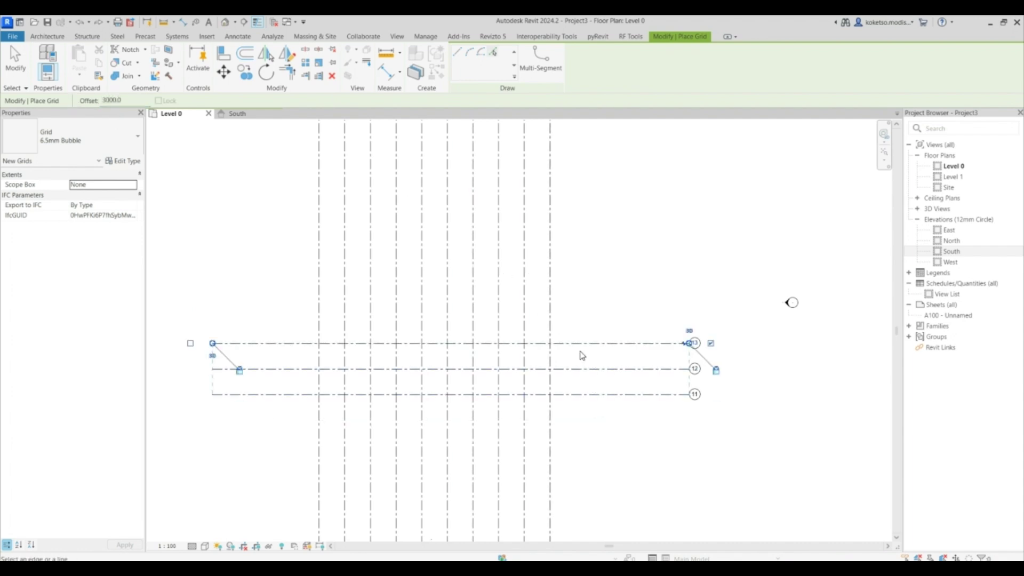
click(580, 344)
click(575, 318)
click(574, 291)
click(574, 266)
click(581, 240)
click(579, 215)
click(580, 189)
scroll(578, 189, down, 2)
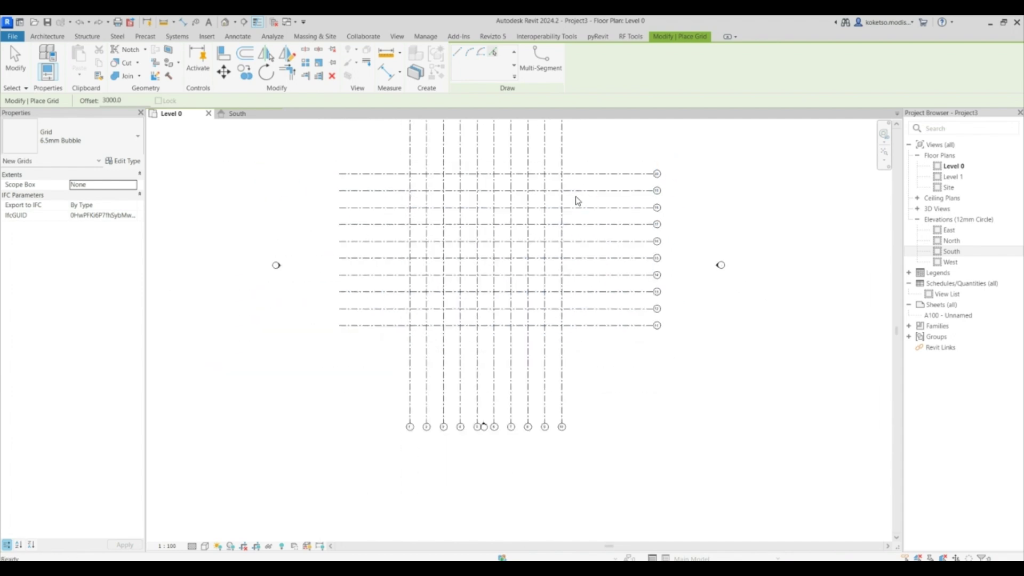
key(Escape)
key(Escape)
Step: Open the South elevation and stretch the Level 0 and Level 1 lines beyond the outer vertical grids
scroll(549, 261, up, 3)
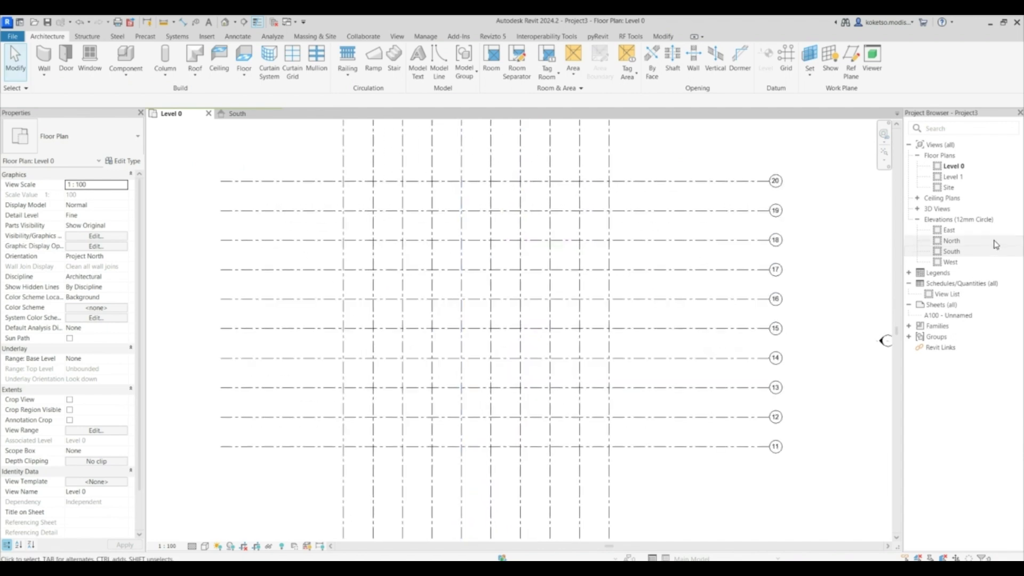
double_click(955, 251)
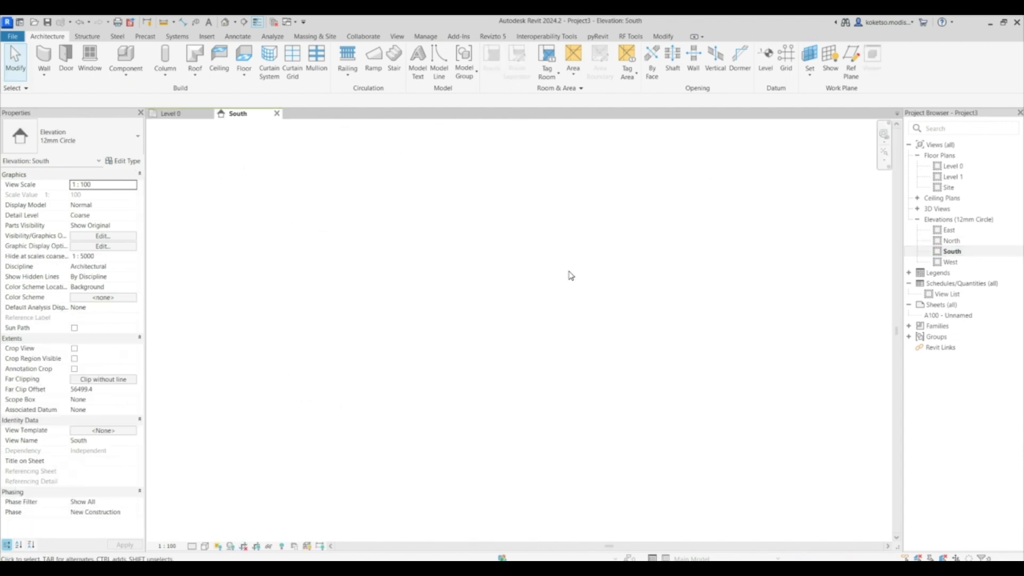
click(883, 152)
scroll(507, 304, down, 2)
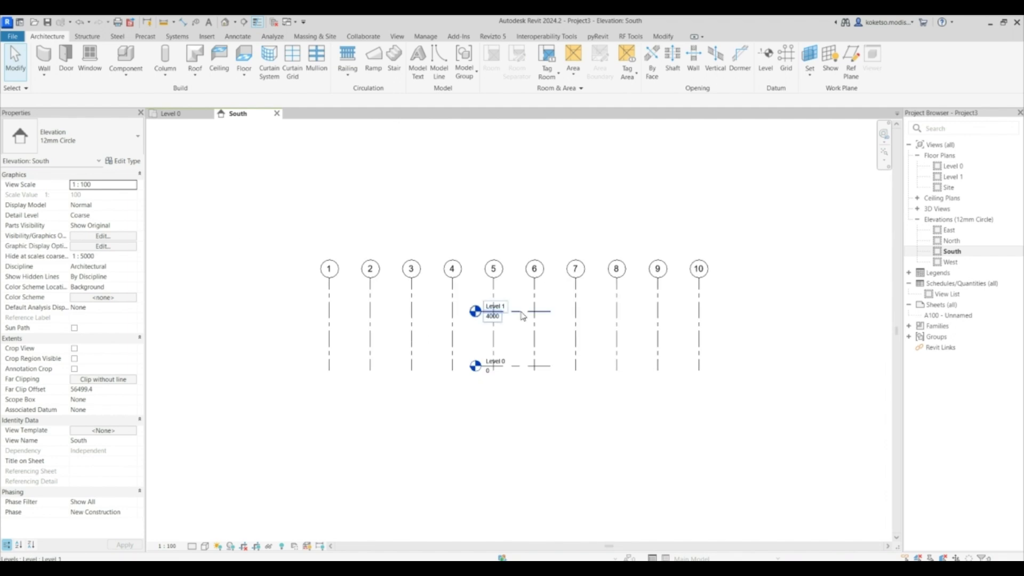
click(521, 316)
drag(550, 311, 815, 311)
Step: Extend the aligned vertical grid lines well above Level 1 and below Level 0 in the South elevation
click(329, 294)
scroll(331, 295, down, 2)
drag(330, 284, 330, 176)
drag(330, 337, 330, 400)
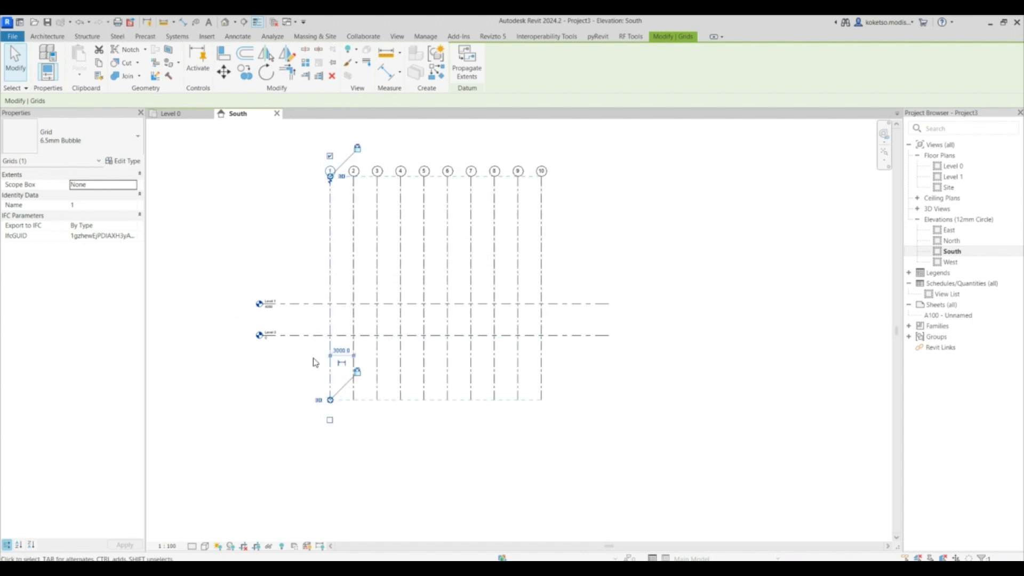
Step: Set the elevation of Level 1 to 3000
scroll(279, 310, up, 3)
click(278, 310)
click(277, 307)
scroll(276, 308, up, 1)
click(265, 305)
text(3)
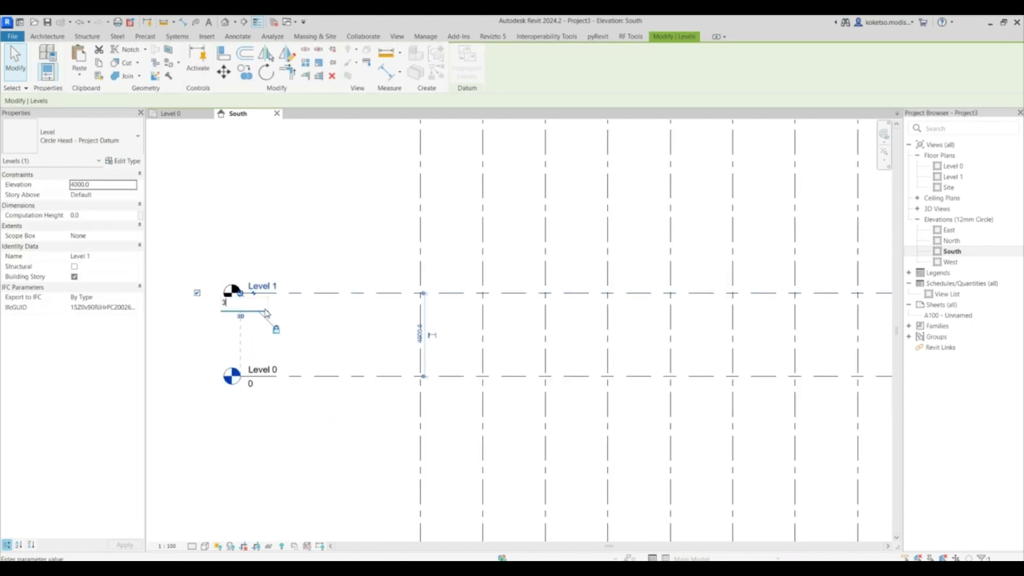
text(000)
key(Return)
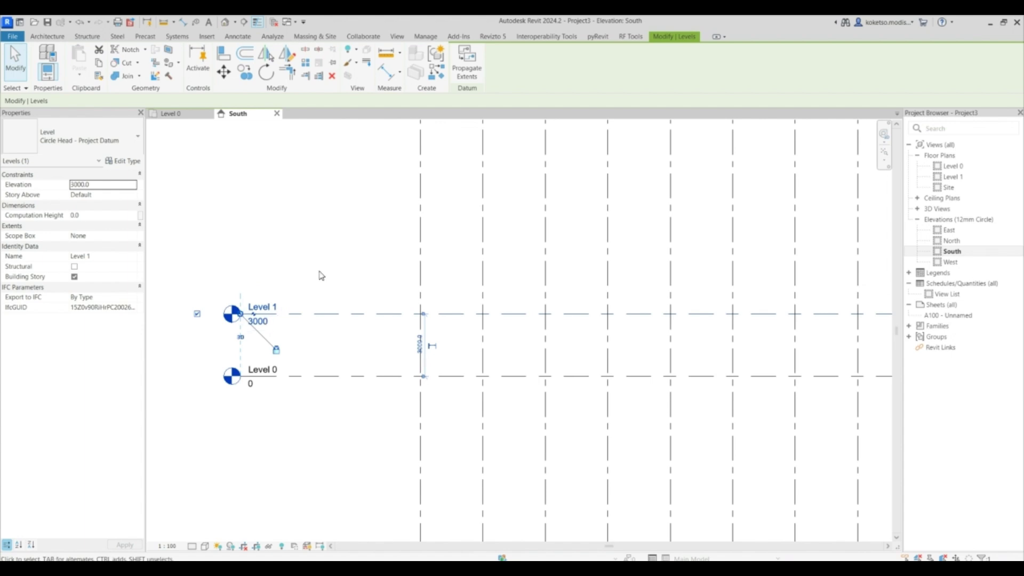
Step: Copy Level 1 upward three times at 3000 spacing using Multiple, creating levels at 6000, 9000 and 12000
click(325, 307)
click(336, 316)
click(246, 73)
click(337, 314)
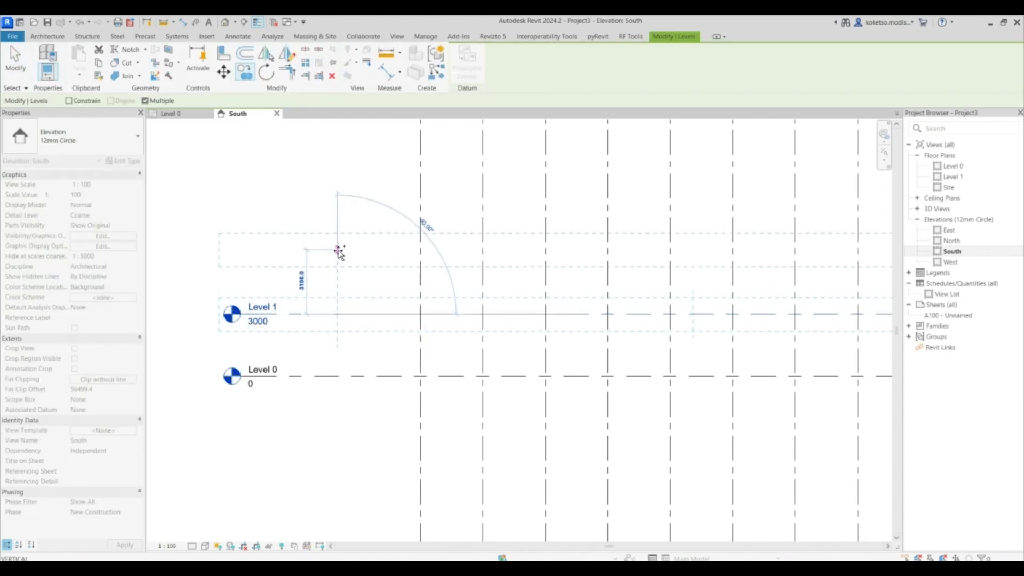
click(339, 253)
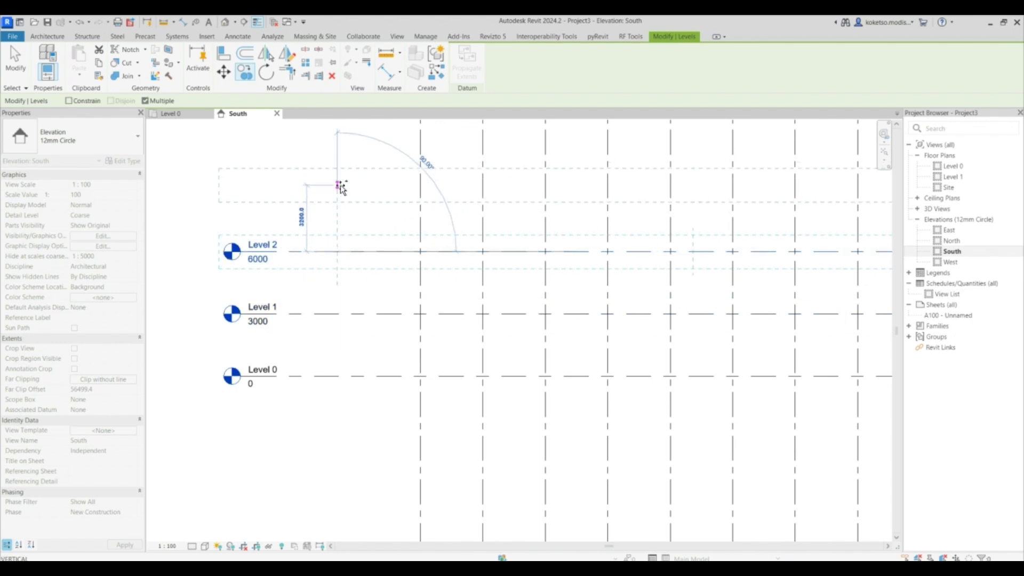
click(339, 189)
scroll(349, 206, down, 1)
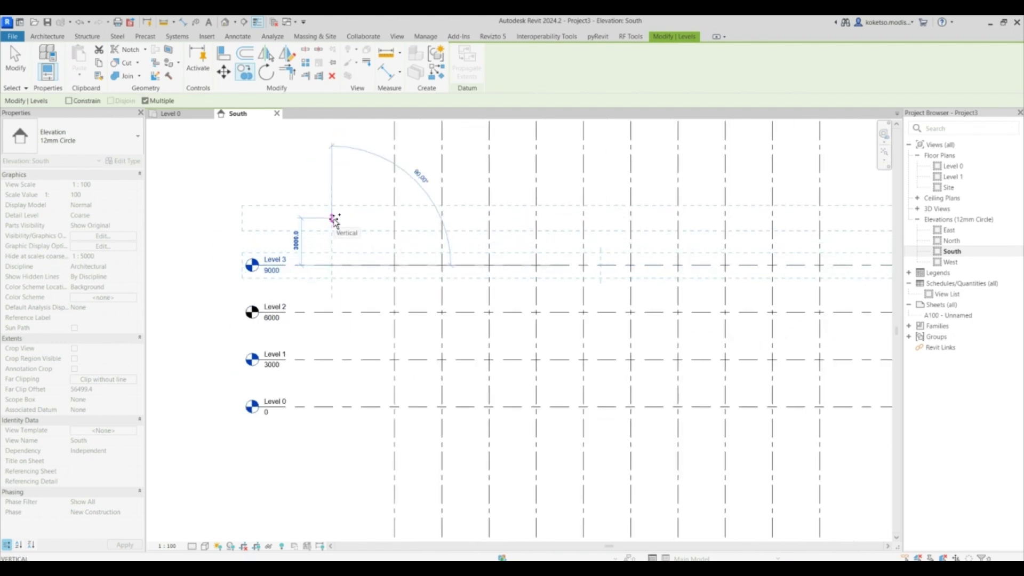
click(336, 218)
key(Escape)
key(Escape)
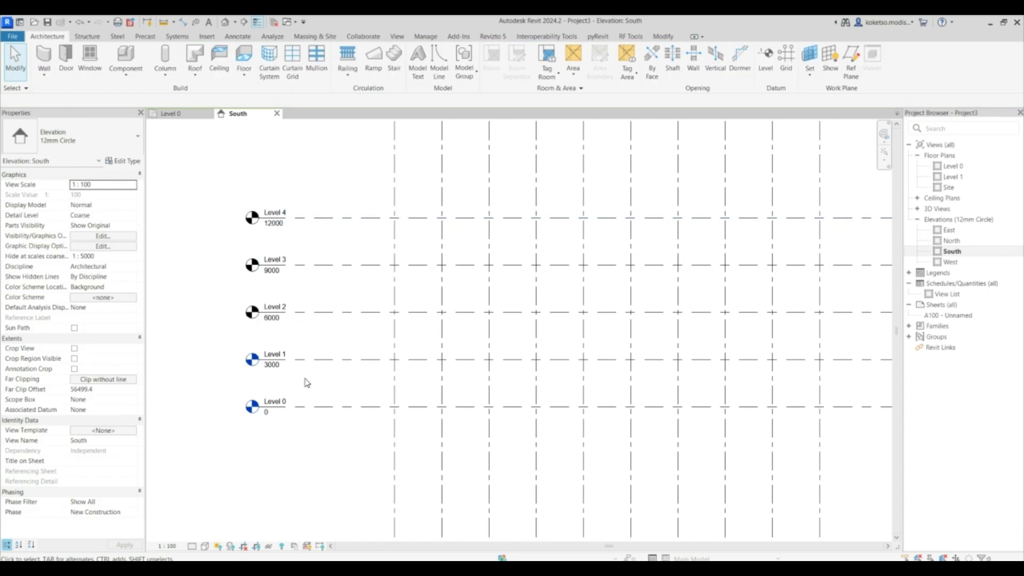
scroll(277, 230, down, 1)
scroll(276, 219, up, 2)
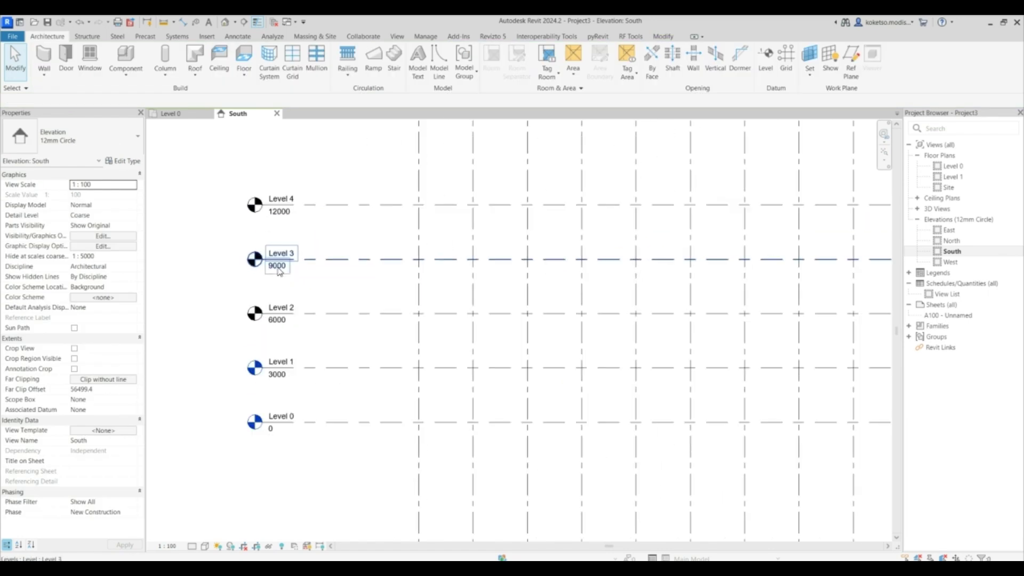
Step: Create structural plan views for Level 0 through Level 4, and close the new Level 4 plan
scroll(276, 214, up, 2)
scroll(299, 213, down, 2)
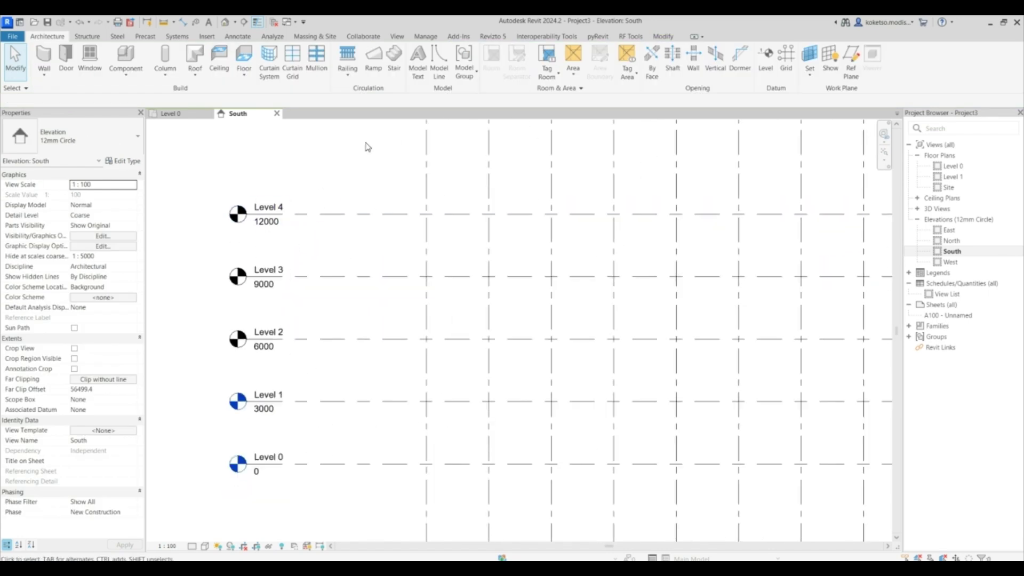
click(399, 36)
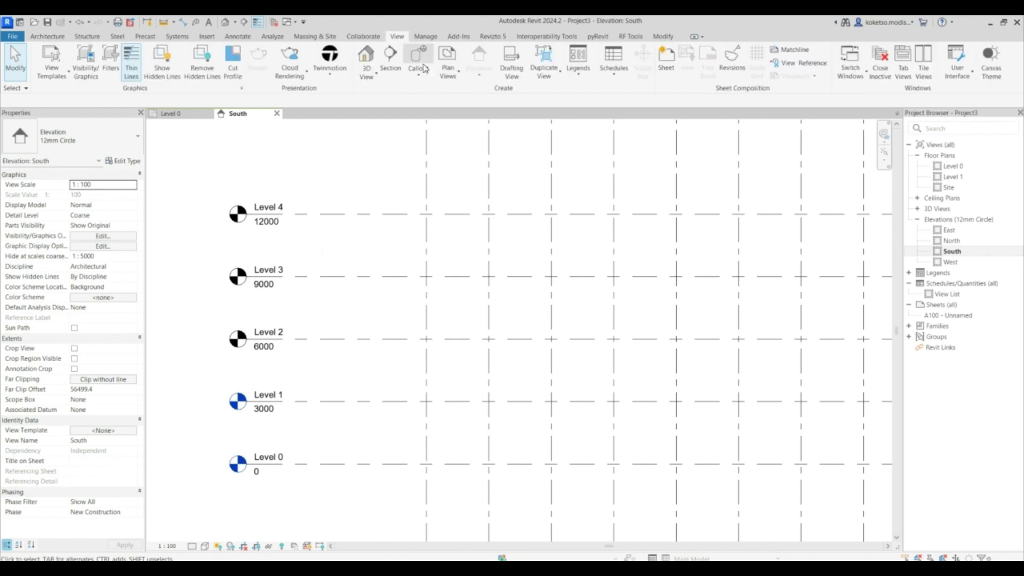
click(450, 80)
click(464, 140)
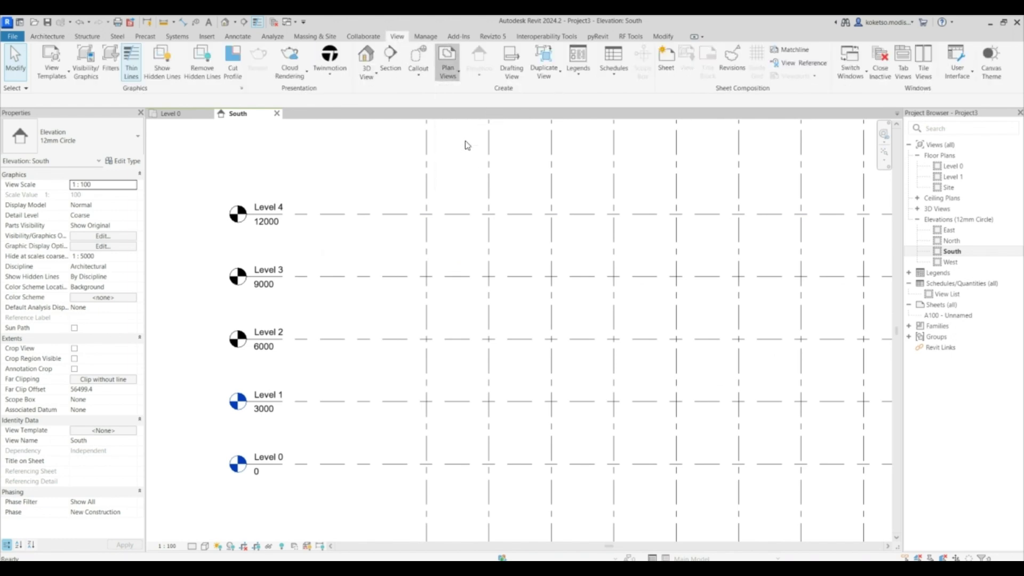
click(479, 257)
shift+click(475, 280)
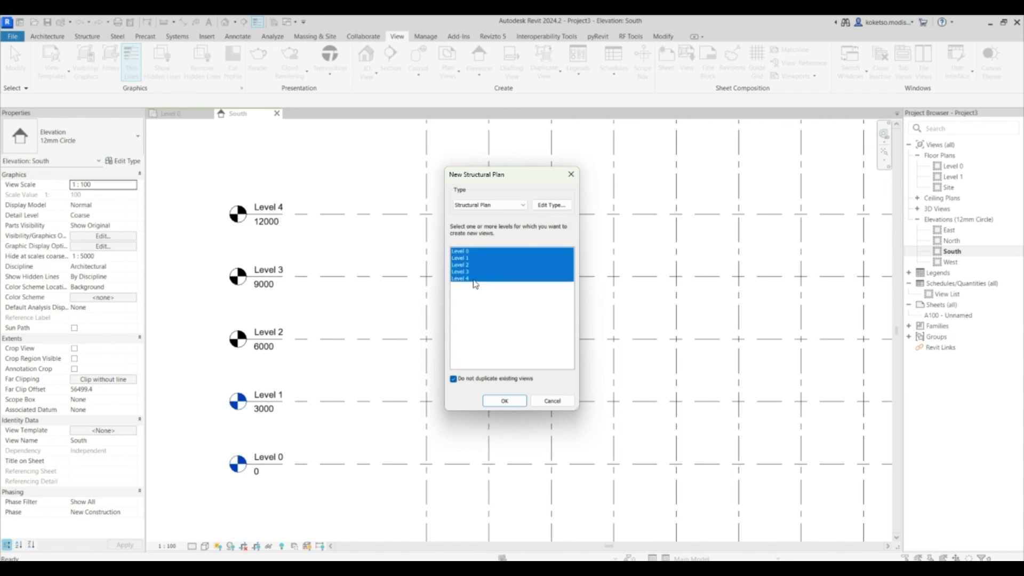
click(504, 401)
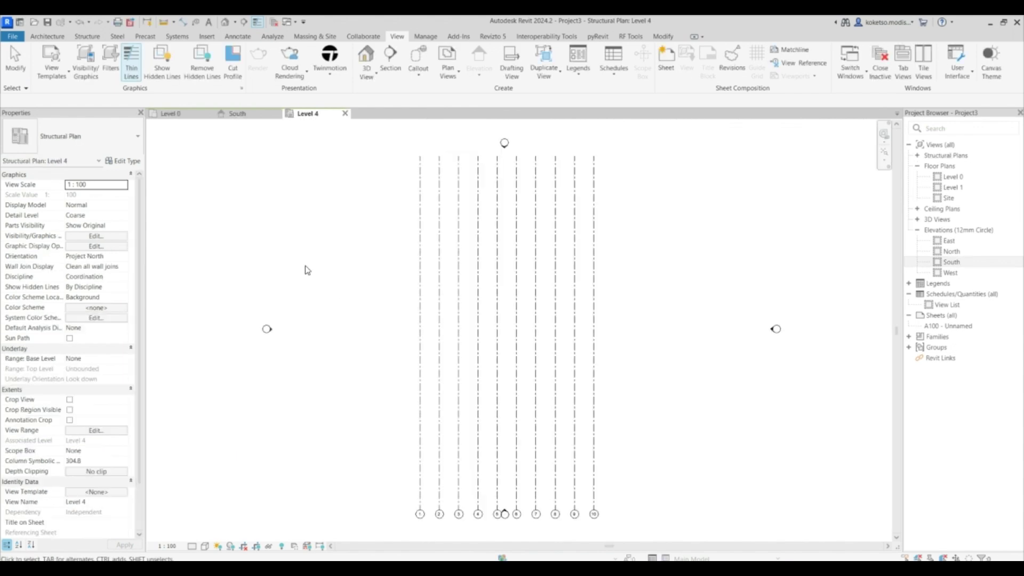
click(345, 114)
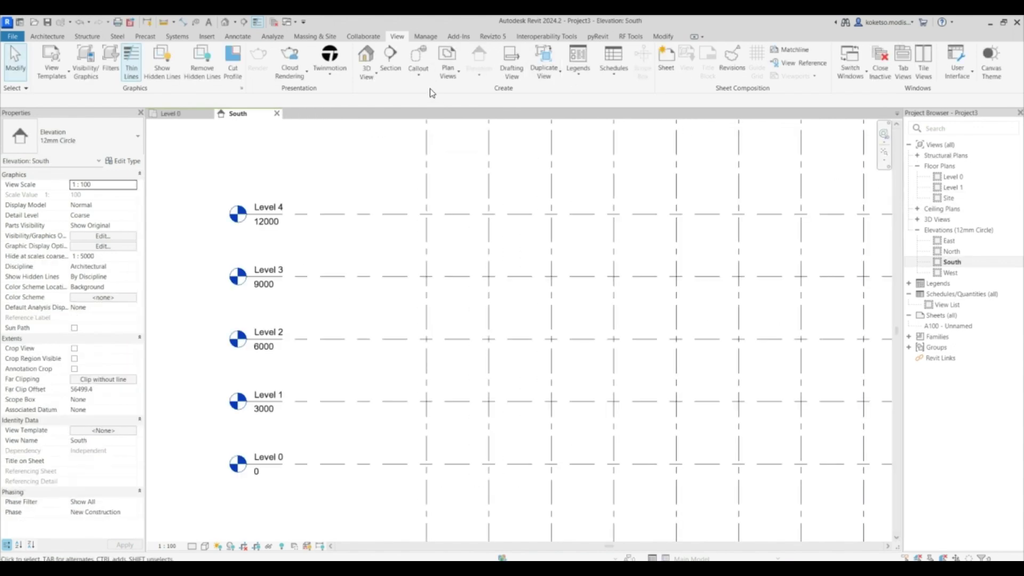
Step: Create floor plan views for Levels 2, 3 and 4, and close the Level 4 and Level 0 views
click(448, 72)
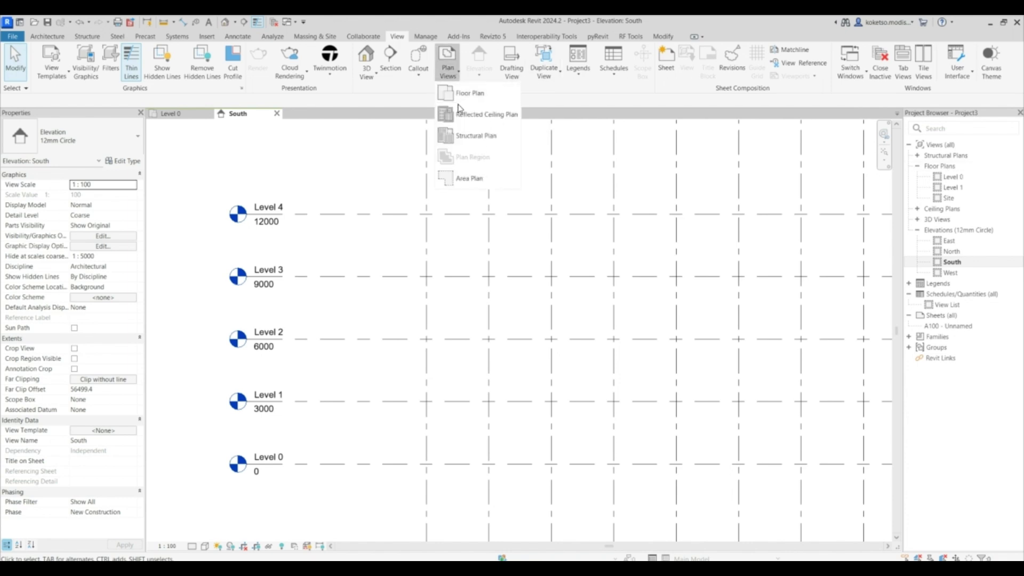
click(468, 95)
shift+click(465, 265)
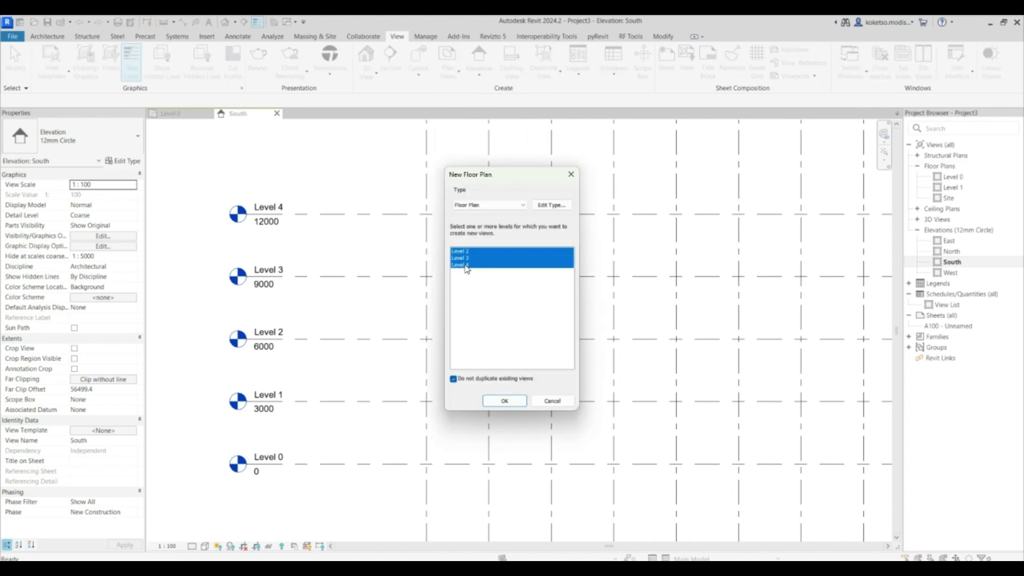
click(508, 403)
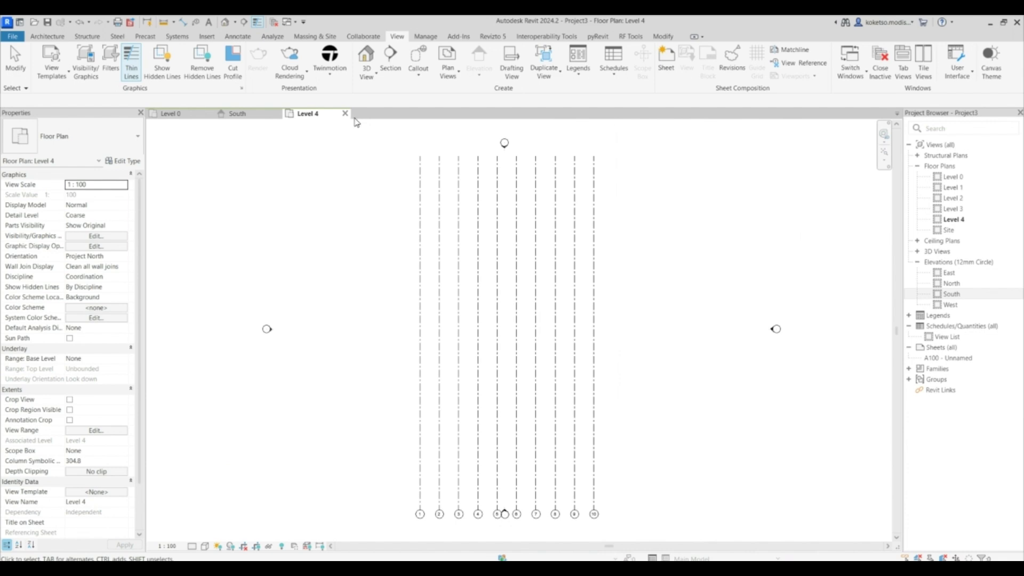
click(345, 114)
click(209, 114)
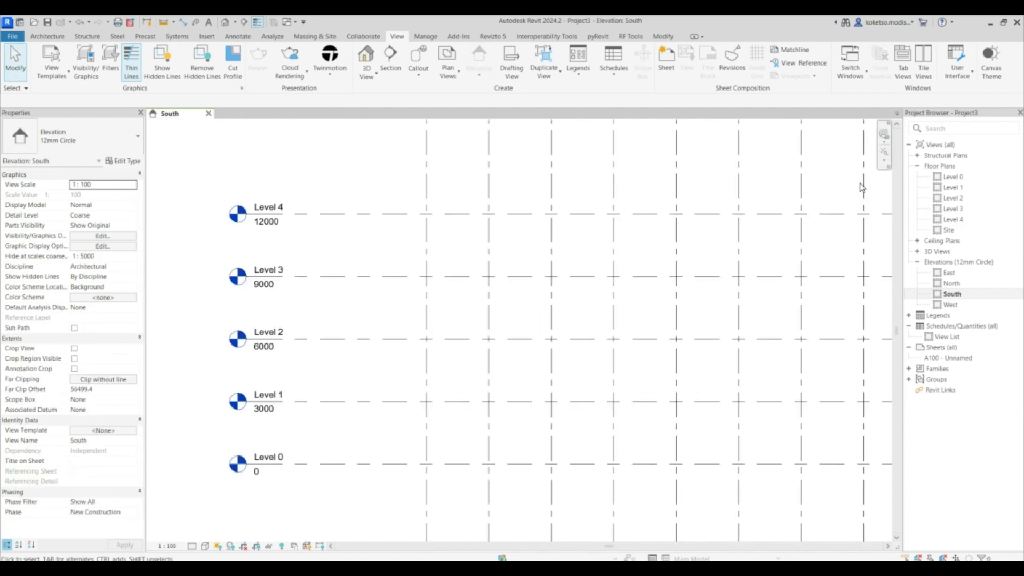
Step: Open the Level 0 structural plan view
click(917, 165)
click(916, 155)
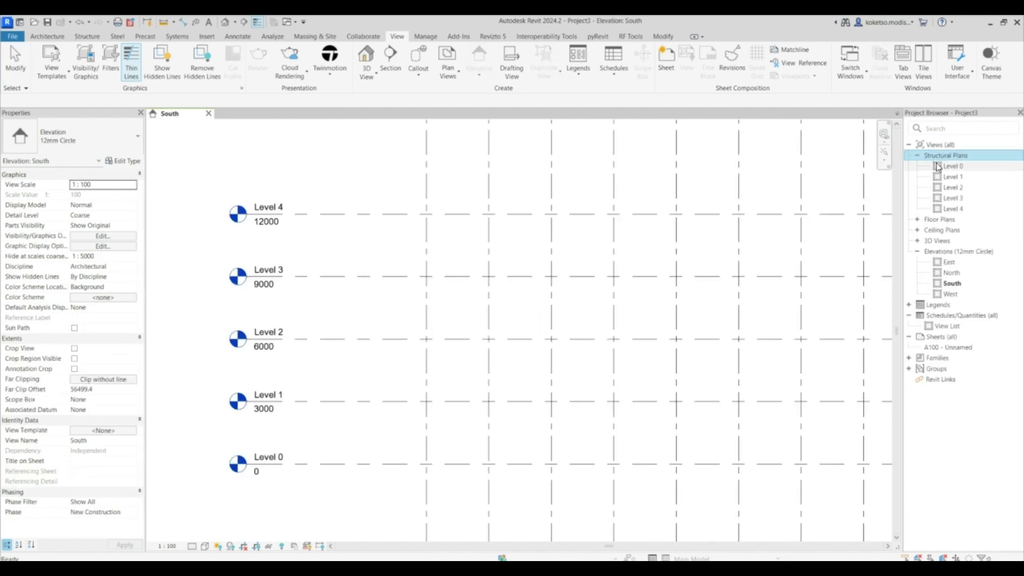
double_click(950, 166)
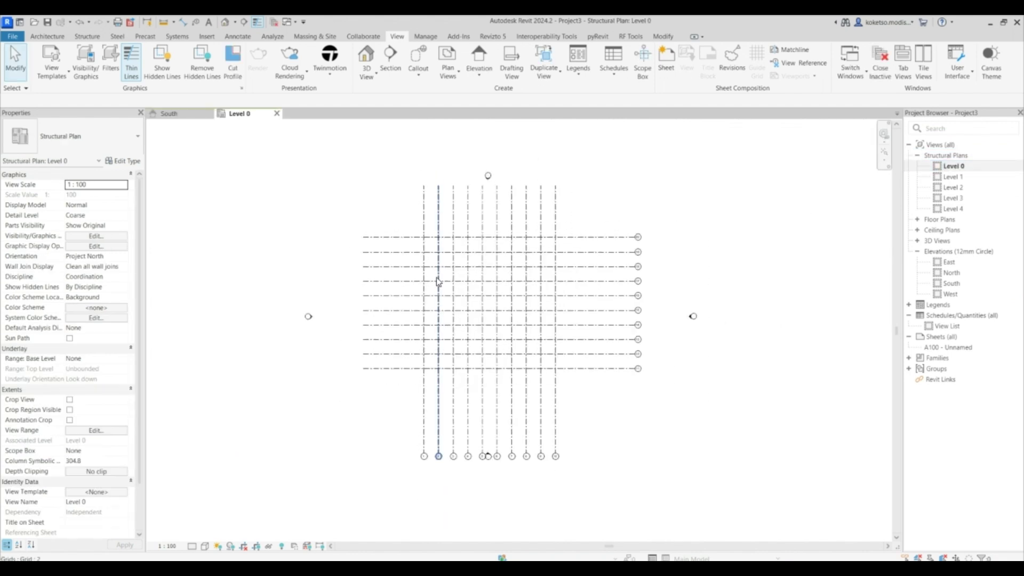
Step: Start a structural floor on Level 4 and sketch a rectangular boundary between grids 1 and 10 and grids 11 and 20
click(96, 36)
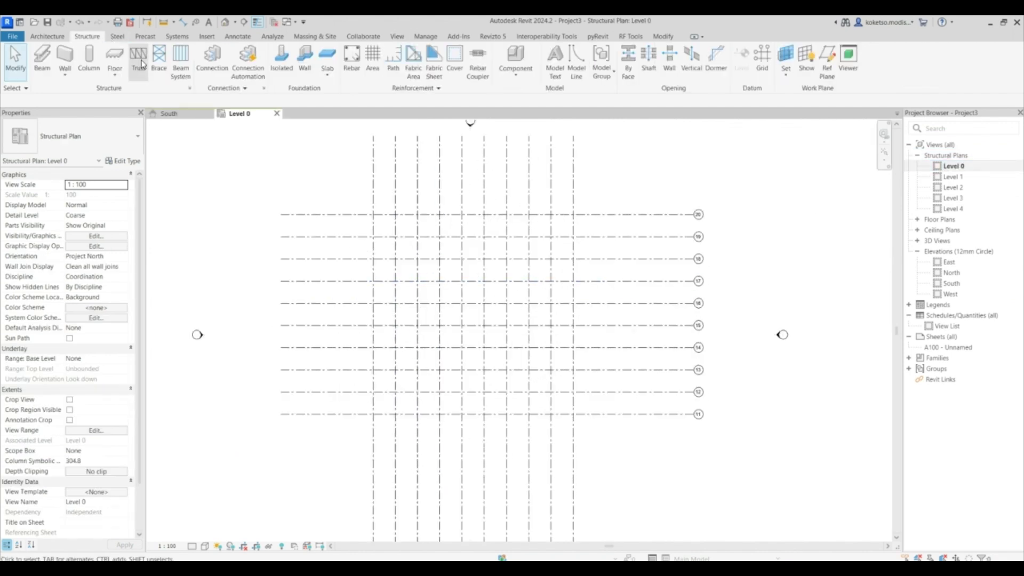
click(113, 56)
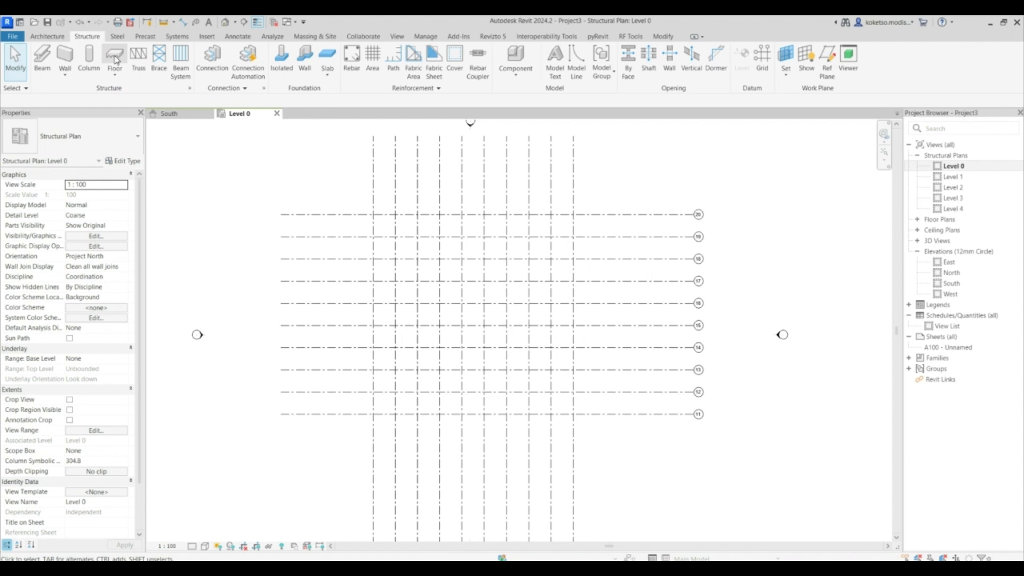
click(132, 186)
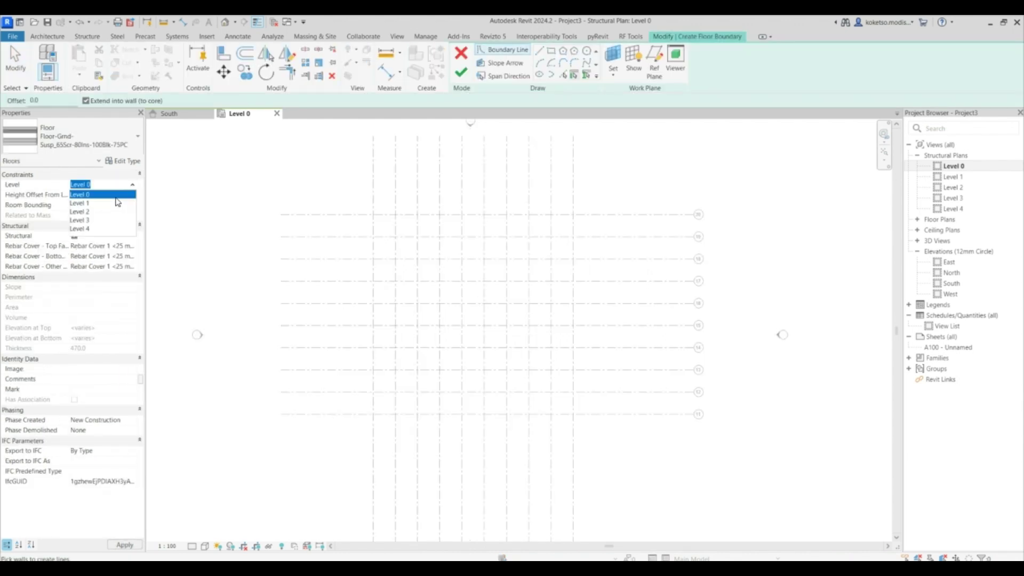
click(90, 229)
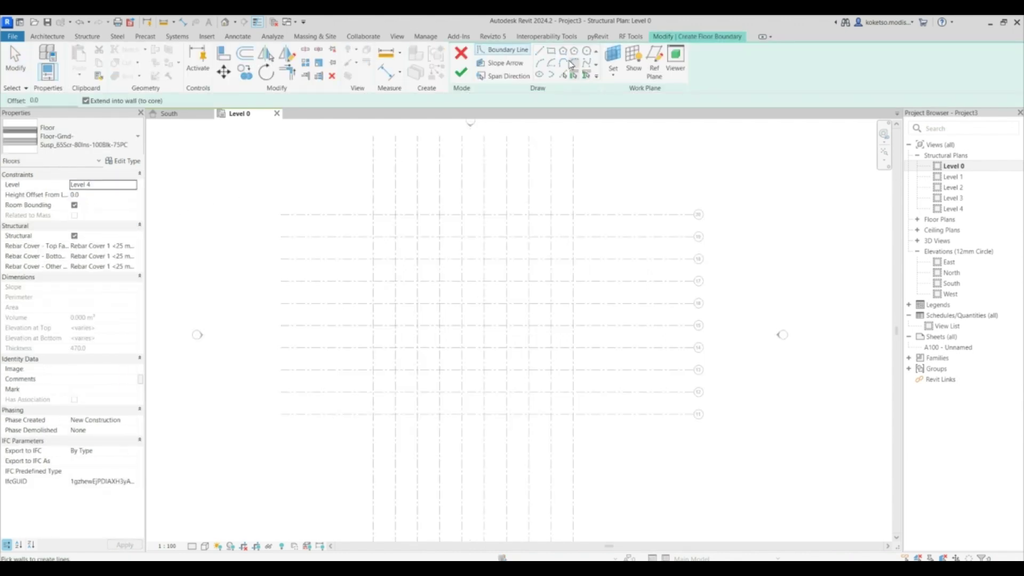
click(552, 51)
click(373, 214)
click(572, 414)
key(Escape)
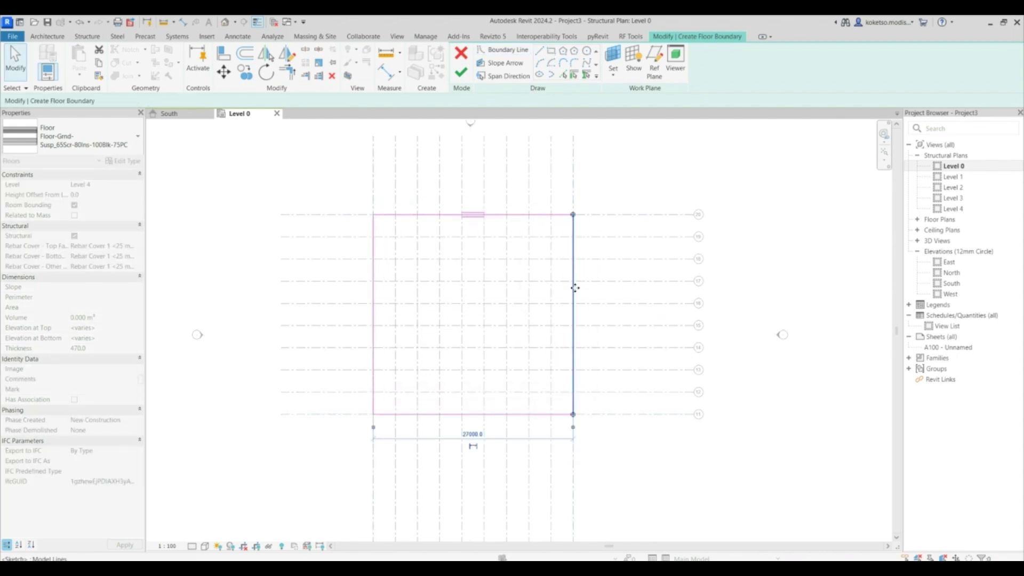
Step: Move the floor boundary edges outward beyond grids 10 and 11 by about 3000 each and beyond grid 20 by about 2000
click(574, 283)
drag(574, 283, 596, 285)
drag(512, 415, 520, 436)
click(539, 214)
drag(539, 215, 539, 199)
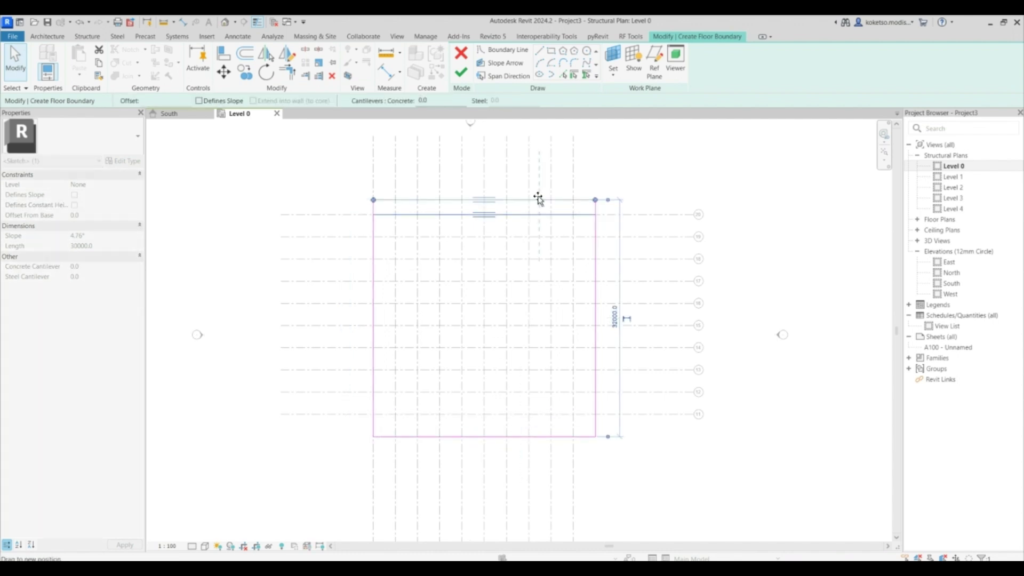
key(Escape)
Step: Add aligned dimensions from the moved floor boundary edges to grids 20, 10 and 11
key(d)
key(i)
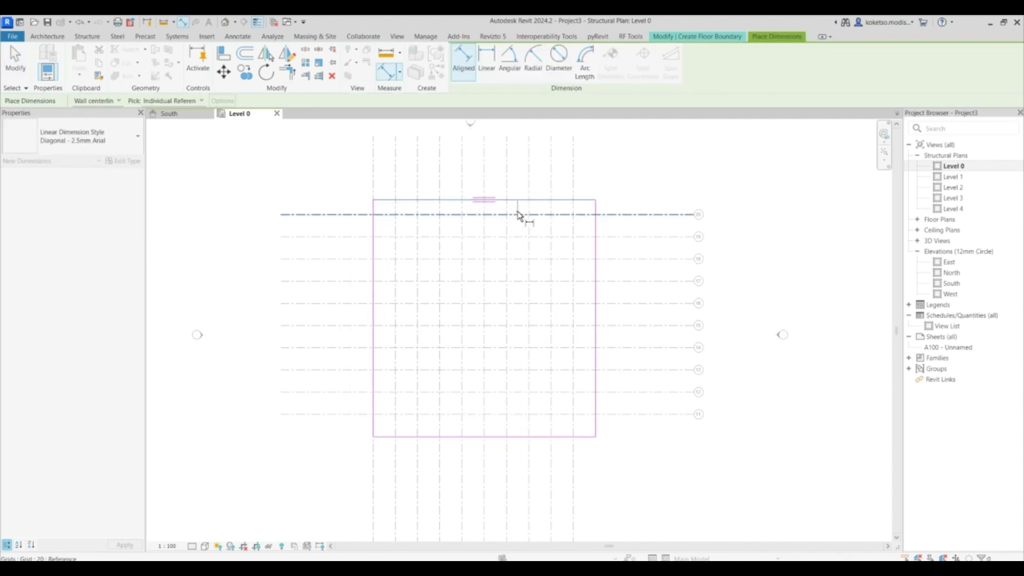
click(596, 430)
click(573, 461)
click(552, 458)
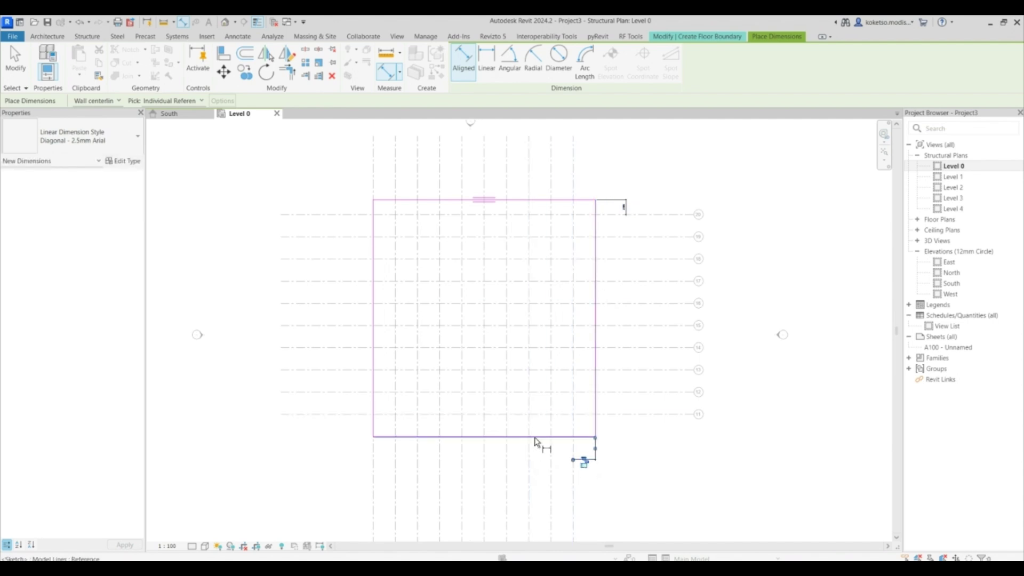
click(519, 431)
scroll(518, 432, up, 4)
scroll(522, 439, down, 1)
key(Escape)
key(Escape)
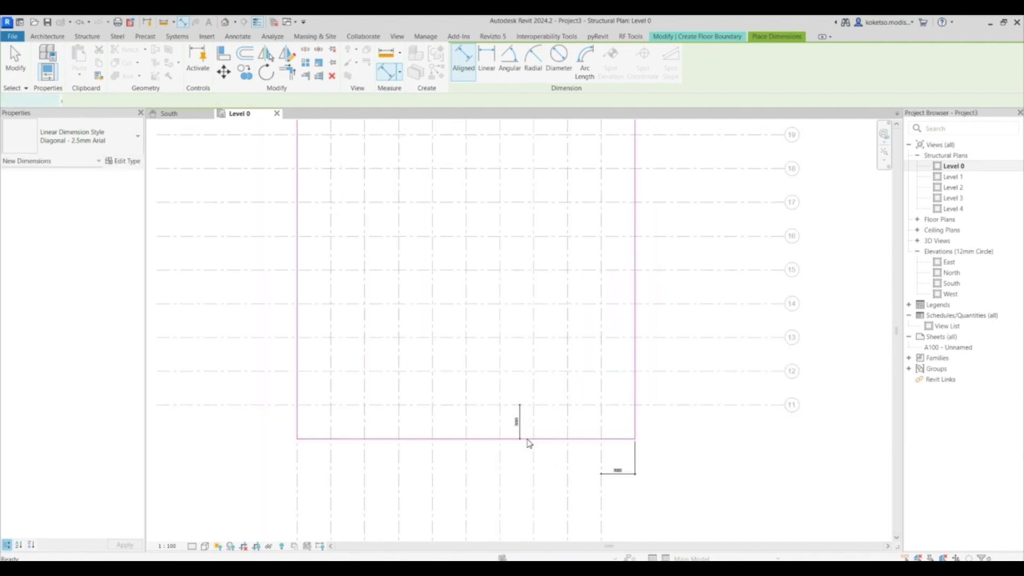
Step: Set the boundary offsets from grids 11, 10 and 20 to 1000 each and finish the Level 4 floor
click(523, 439)
key(Return)
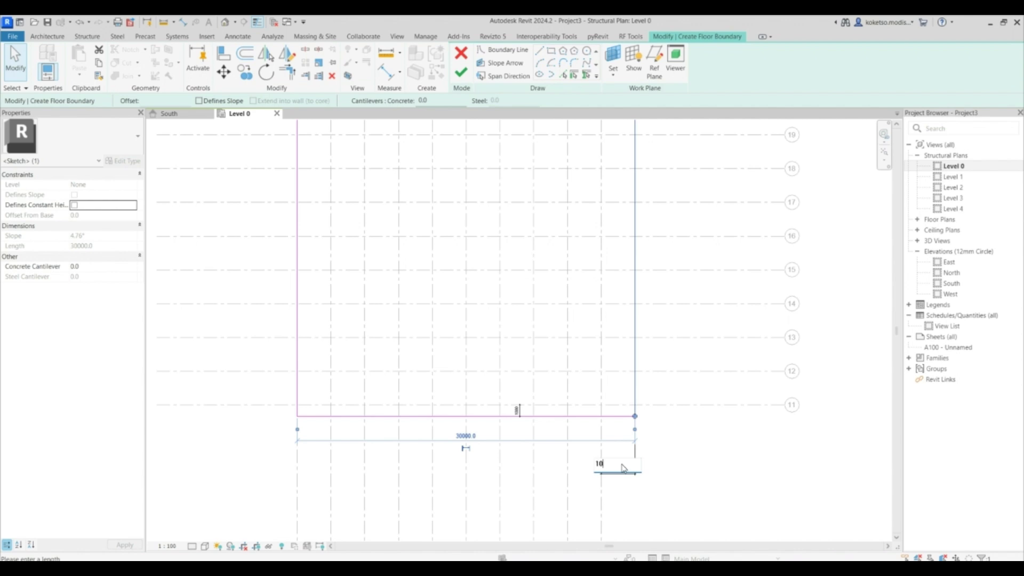
key(Return)
scroll(680, 440, down, 2)
middle_drag(649, 317, 637, 358)
scroll(630, 200, up, 4)
click(590, 211)
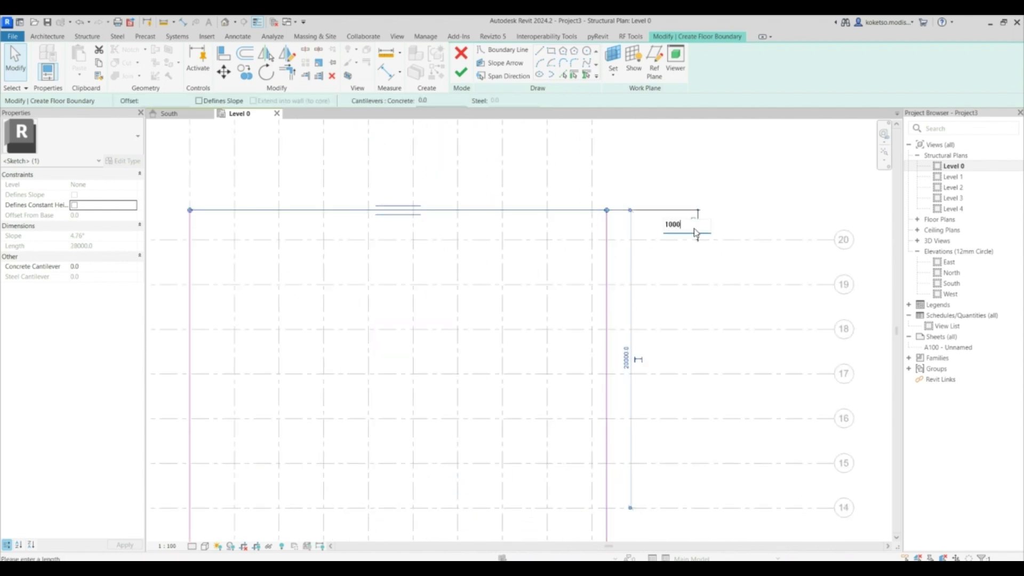
key(Return)
click(714, 190)
scroll(693, 190, down, 4)
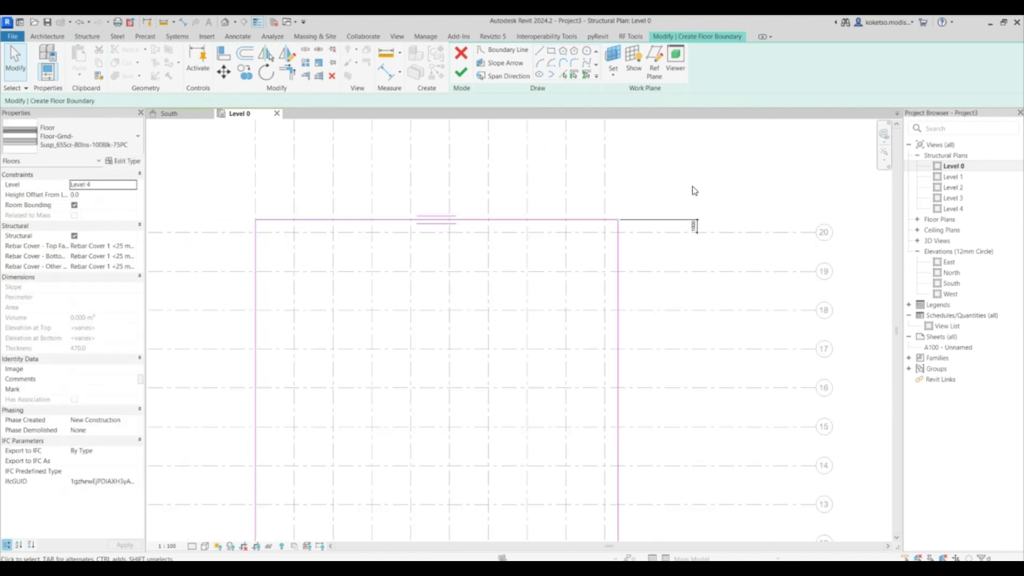
click(464, 80)
Step: Start a structural floor on Level 3 and sketch a rectangular boundary between grids 2 and 10 and grids 11 and 20
scroll(577, 263, up, 1)
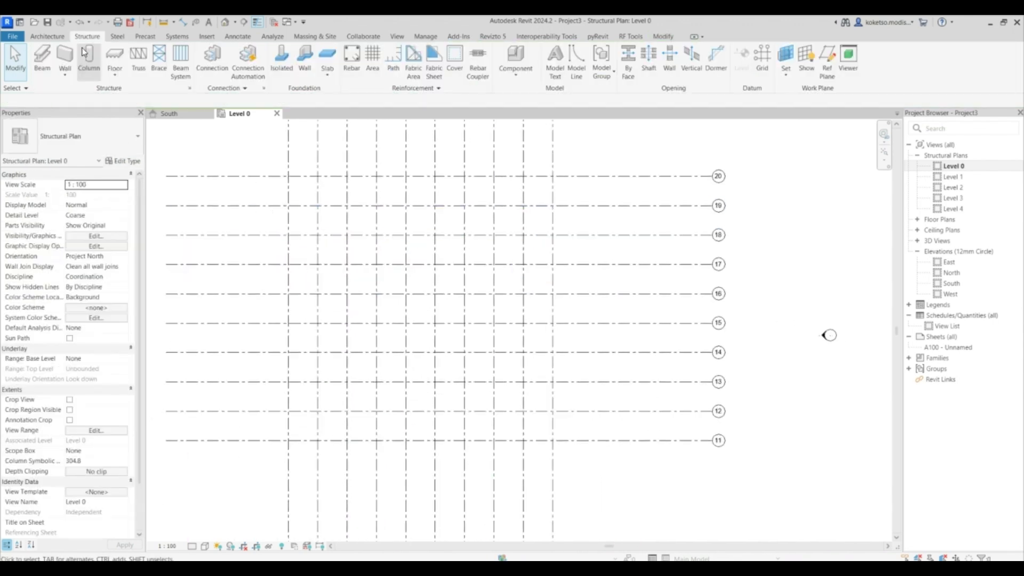
click(115, 55)
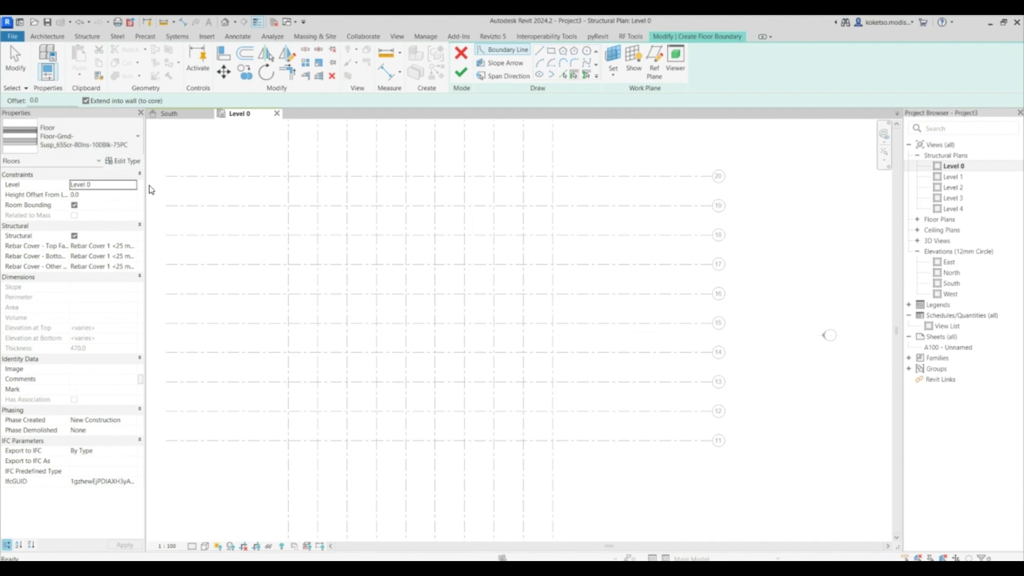
click(133, 190)
click(104, 220)
click(552, 52)
click(318, 176)
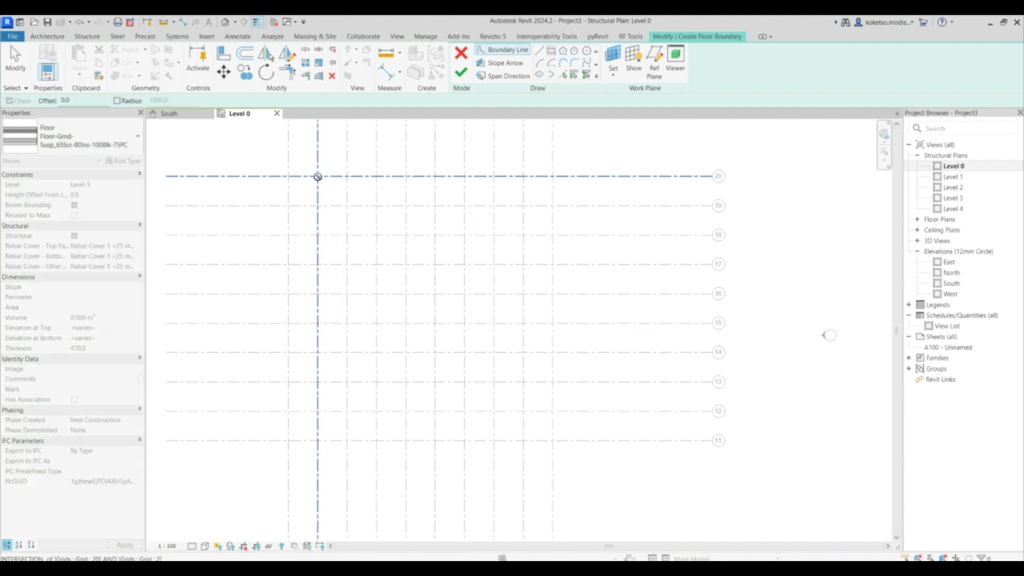
click(552, 440)
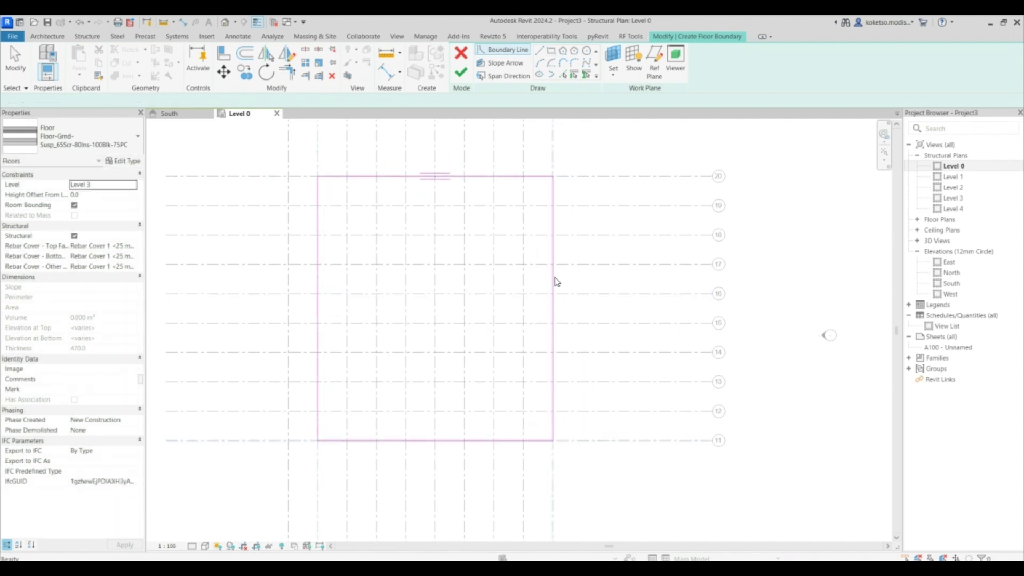
key(Escape)
Step: Move the Level 3 boundary edges outward beyond grid 10 by about 1800, grid 20 by about 2400 and grid 11 by about 2100
click(549, 269)
drag(548, 269, 569, 269)
click(489, 177)
drag(488, 178, 498, 156)
click(529, 440)
drag(528, 440, 528, 461)
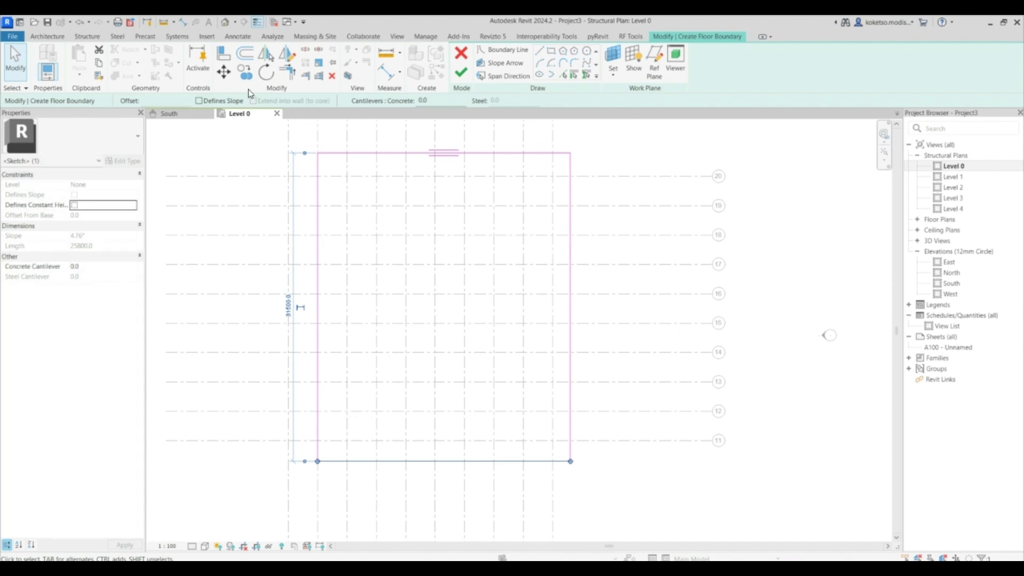
Step: Add aligned dimensions from the Level 3 floor boundary edges to grids 11, 10 and 20
click(182, 23)
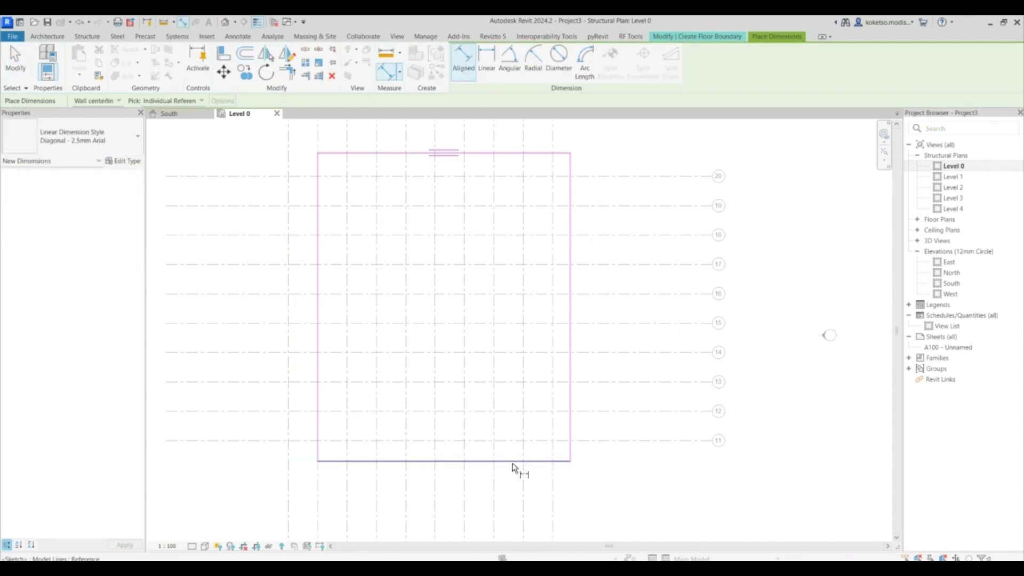
click(522, 440)
click(554, 460)
click(612, 450)
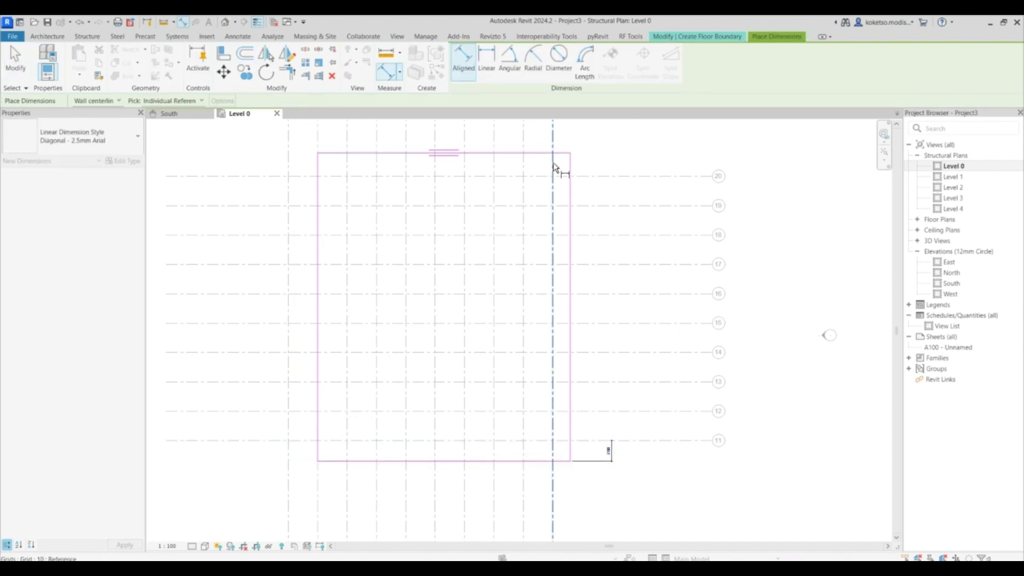
click(569, 165)
click(603, 145)
click(542, 153)
click(543, 176)
click(622, 165)
key(Escape)
key(Escape)
Step: Set the Level 3 floor boundary offsets from grids 20, 10 and 11 to 1000 each
click(531, 153)
click(614, 165)
text(1)
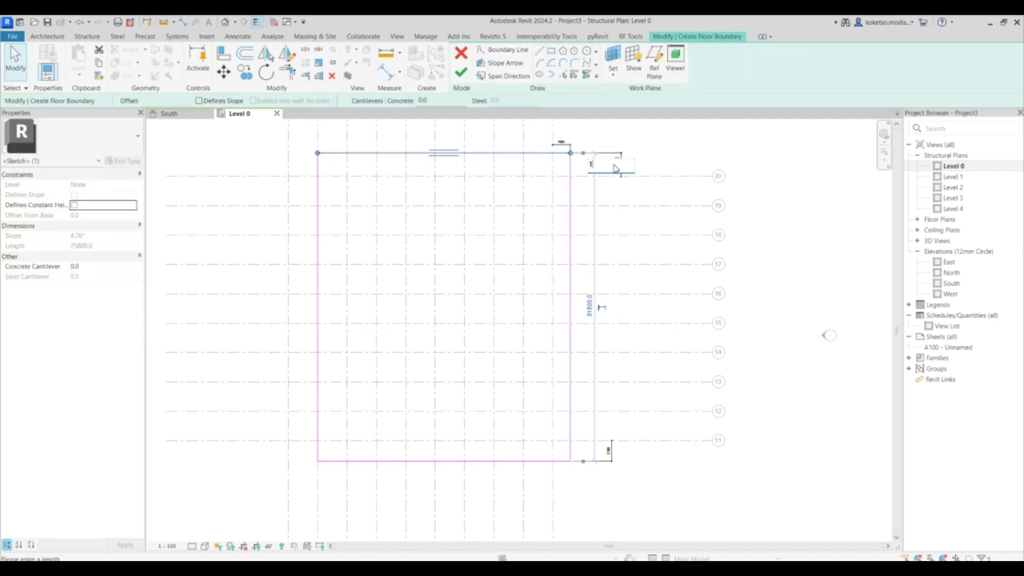
key(Return)
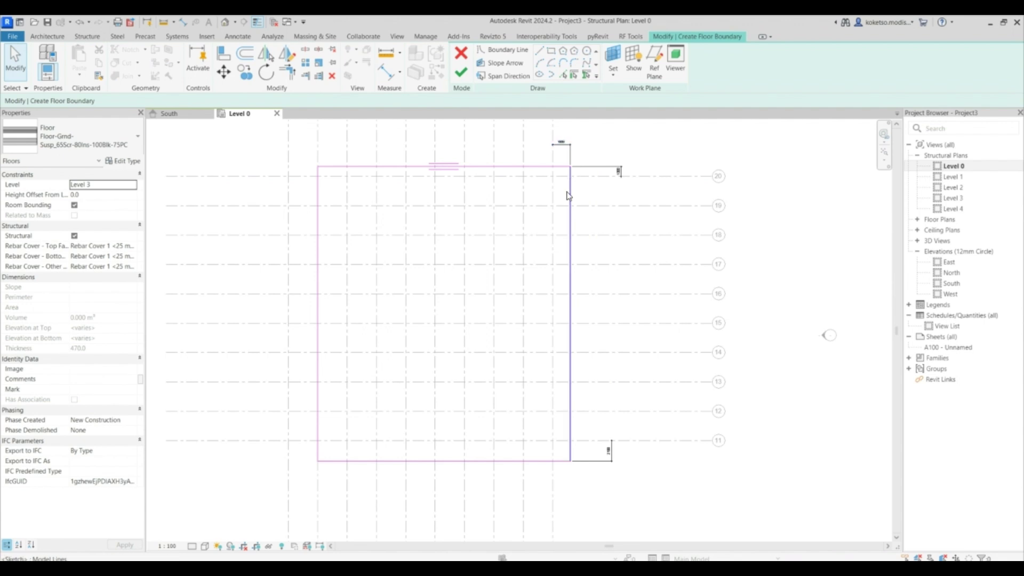
click(569, 190)
key(Return)
click(613, 452)
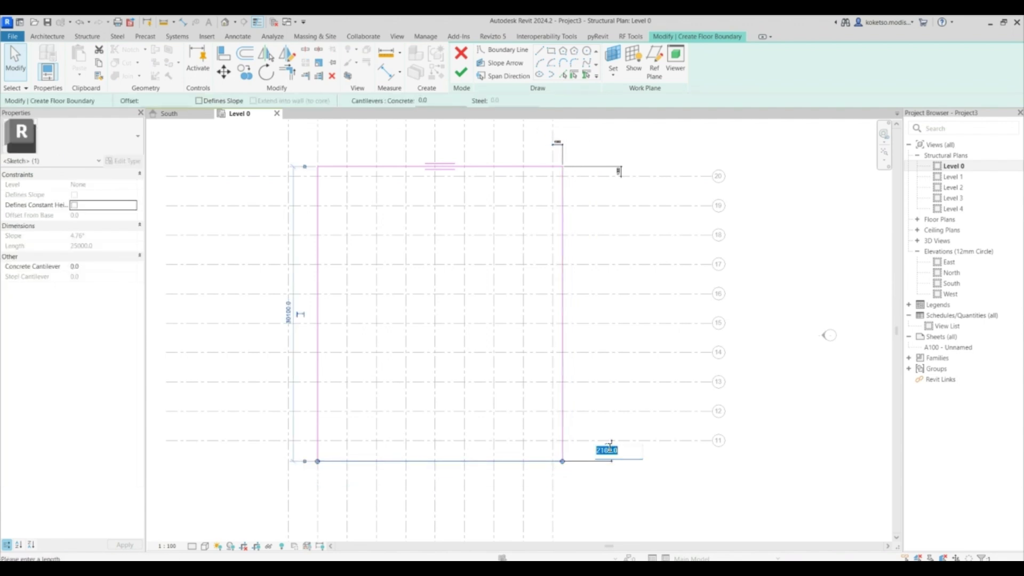
text(100)
key(Return)
key(Escape)
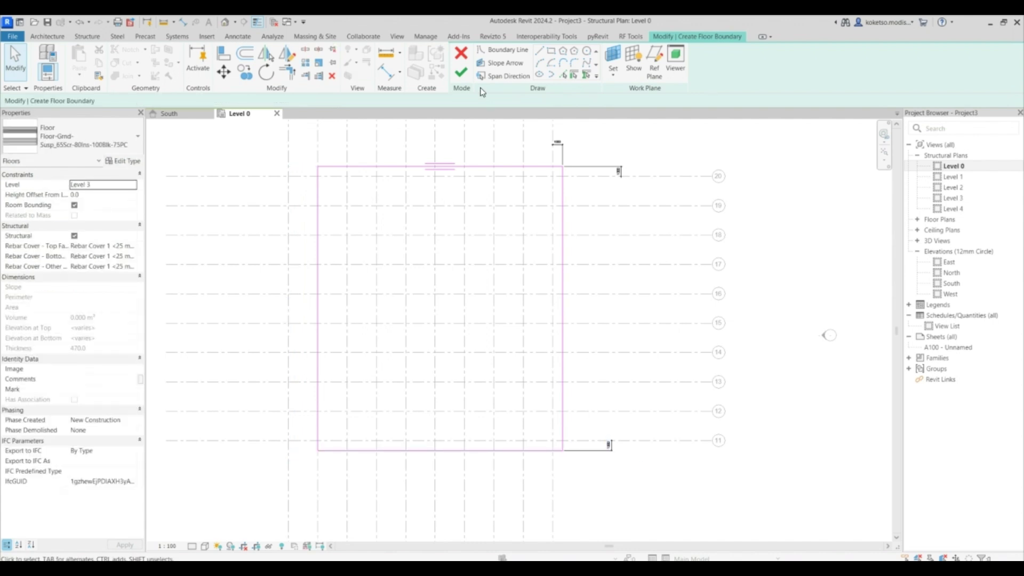
Step: Finish the Level 3 floor and sketch a rectangular structural floor boundary on Level 2 between grids 3 and 10 and grids 11 and 20
click(460, 71)
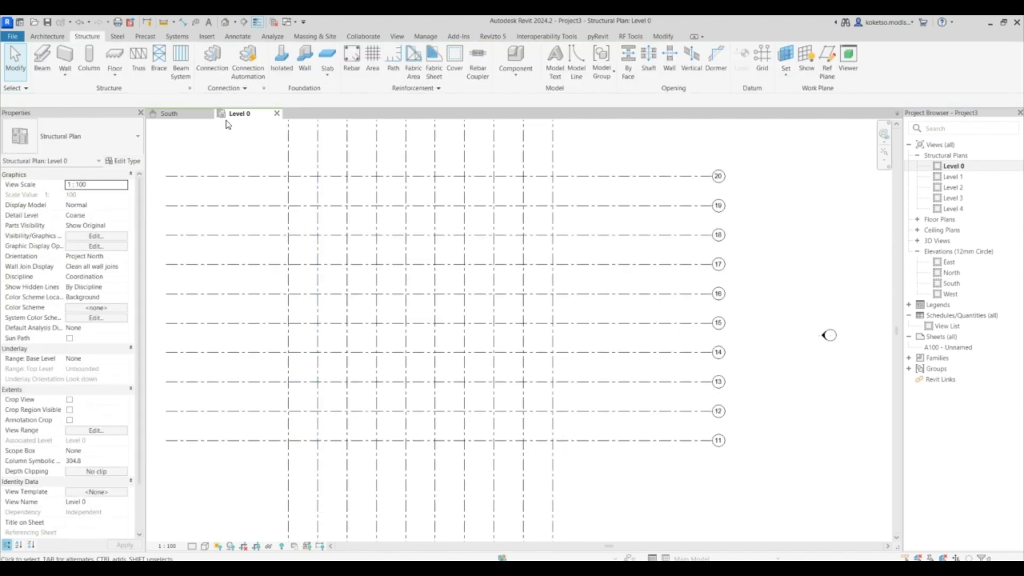
click(76, 146)
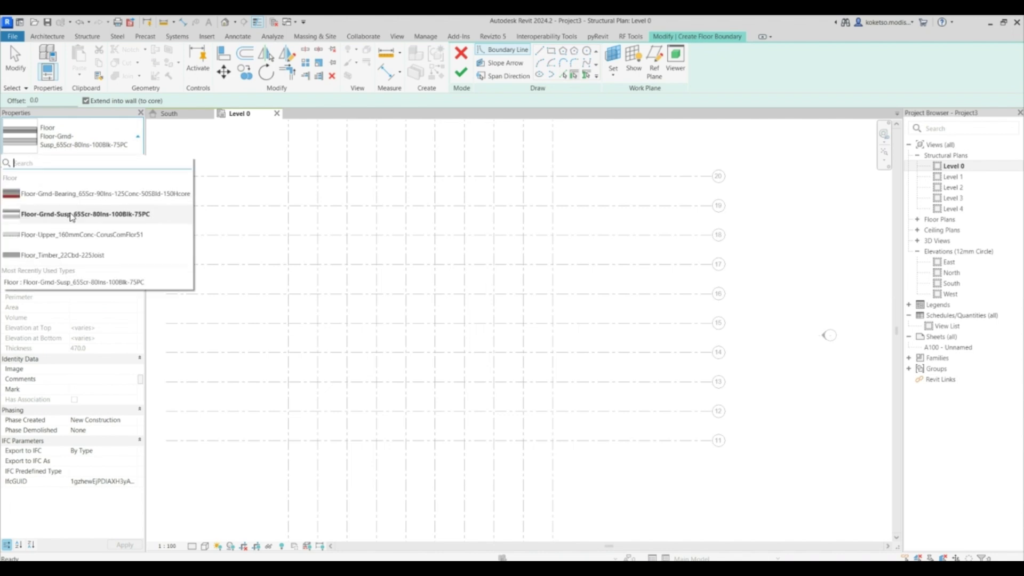
click(221, 147)
click(134, 184)
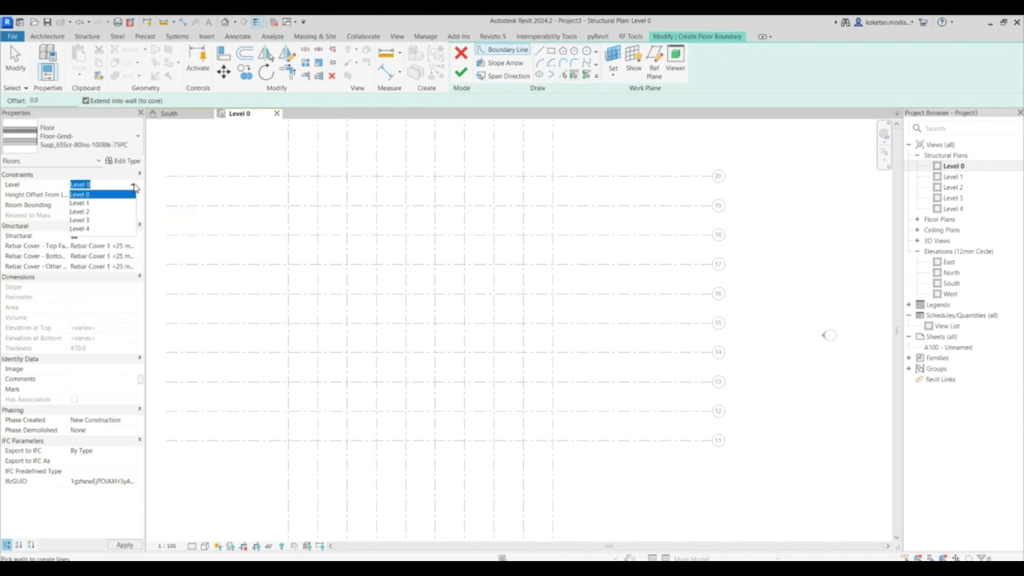
click(90, 214)
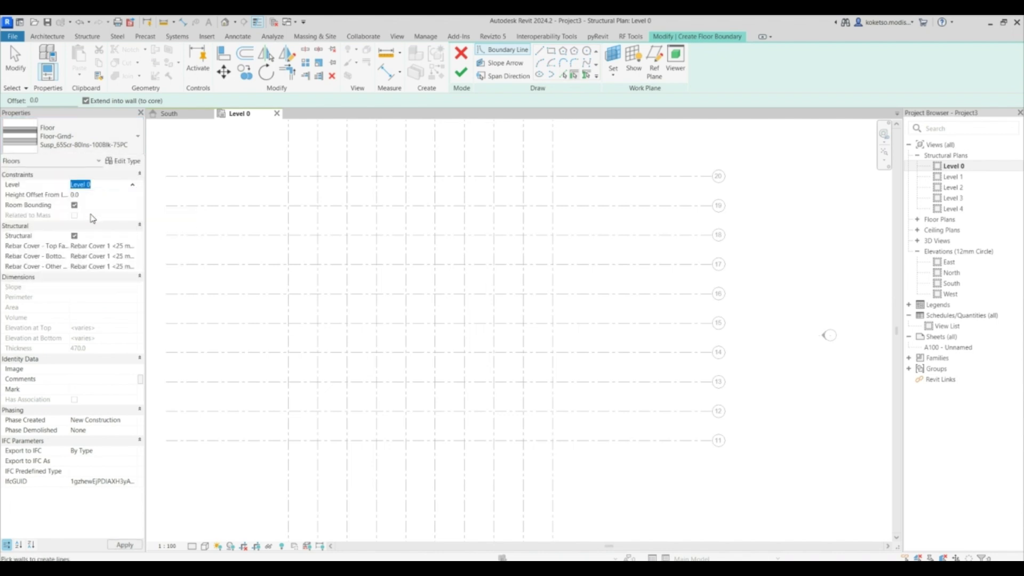
click(553, 52)
click(347, 176)
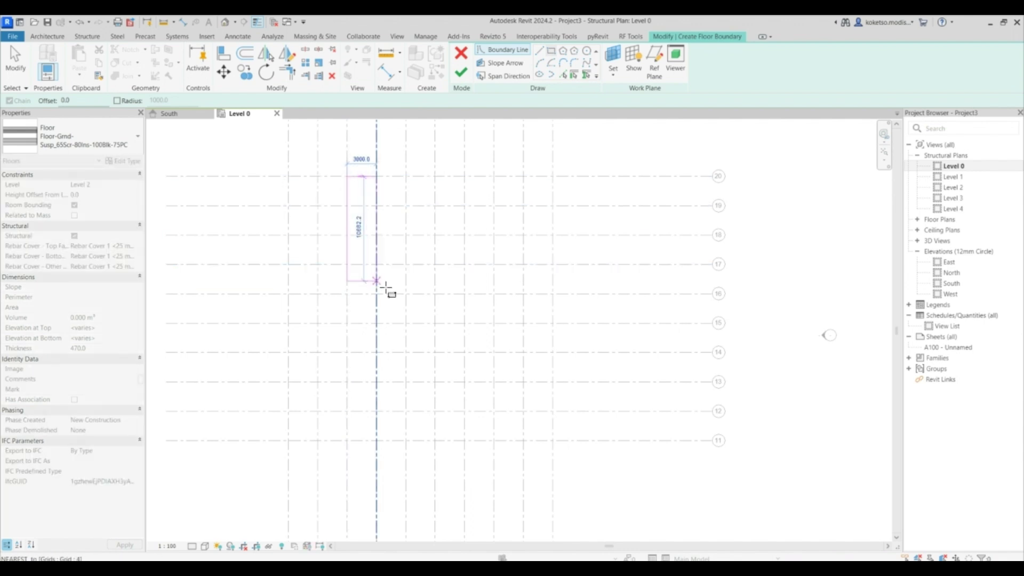
click(553, 459)
key(Escape)
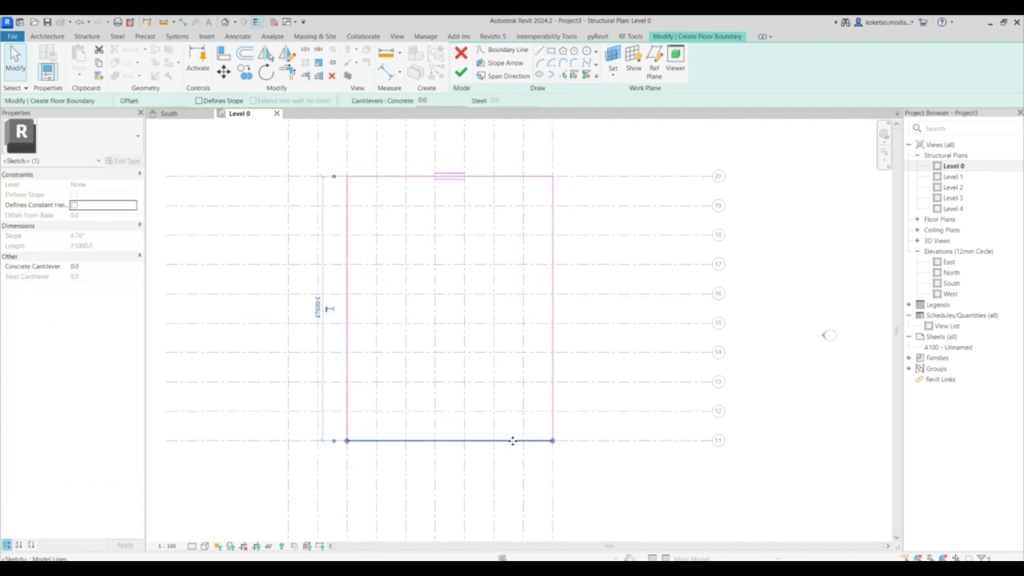
Step: Move the Level 2 boundary edges outward beyond grid 10 by about 2600, grid 11 by about 1900 and grid 20 by about 1600
click(553, 394)
drag(555, 388, 580, 382)
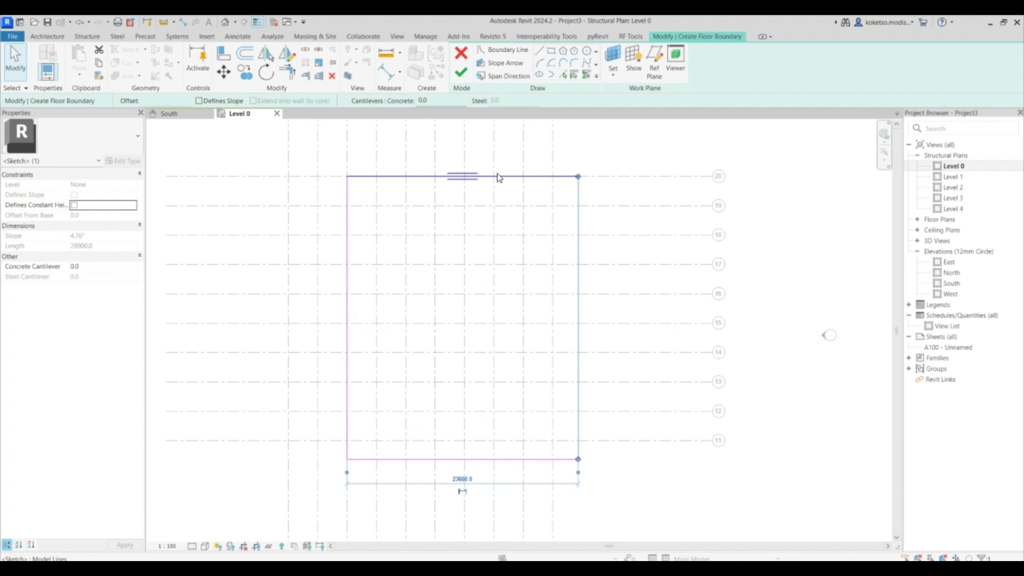
drag(505, 175, 505, 160)
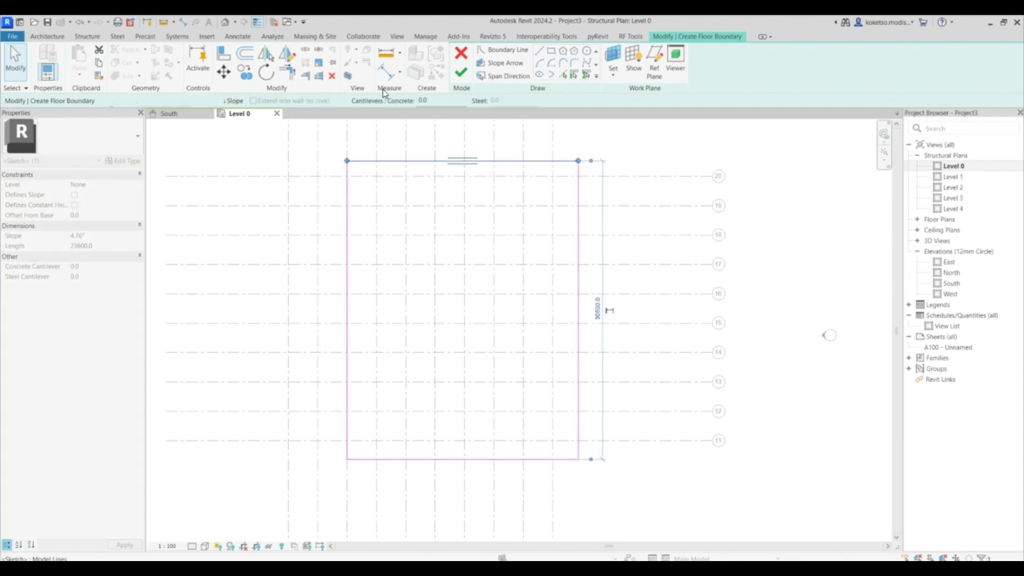
Step: Add aligned dimensions from the Level 2 floor boundary edges to grids 20, 10 and 11
click(183, 22)
click(552, 192)
click(580, 196)
click(571, 135)
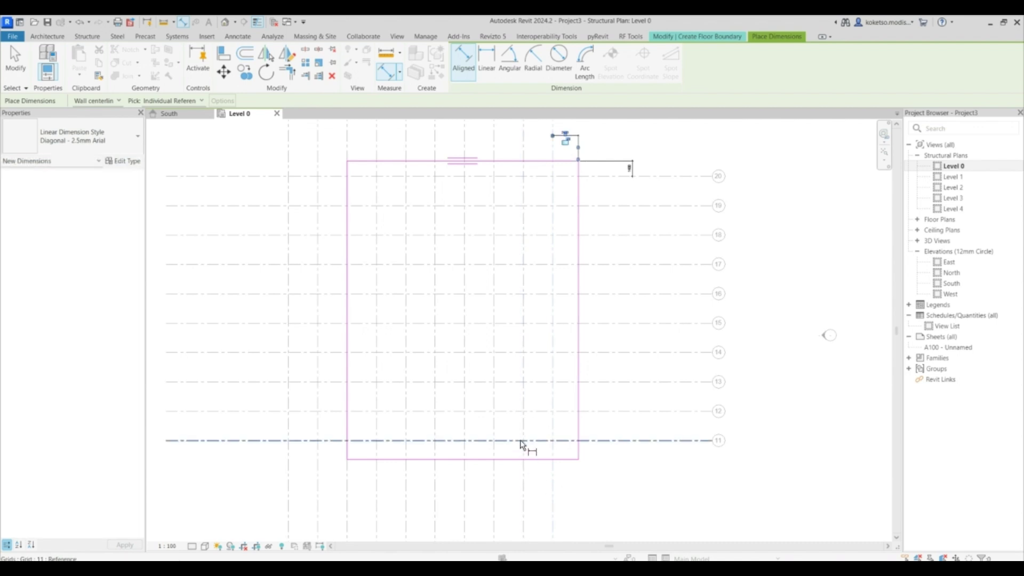
key(Escape)
Step: Set the Level 2 floor boundary offsets from grids 11, 10 and 20 to 1000 each and finish the floor
click(509, 459)
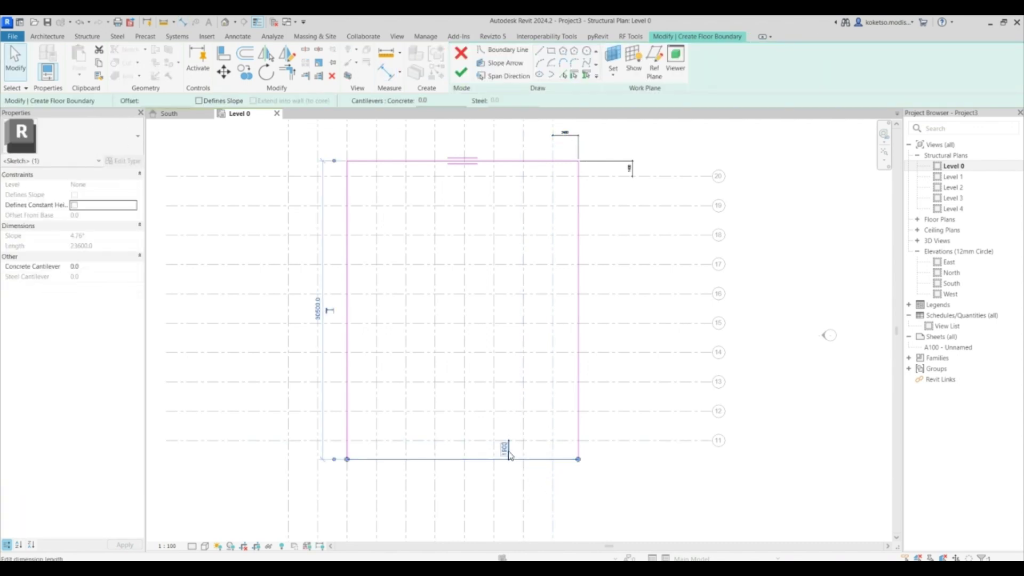
text(1000)
key(Return)
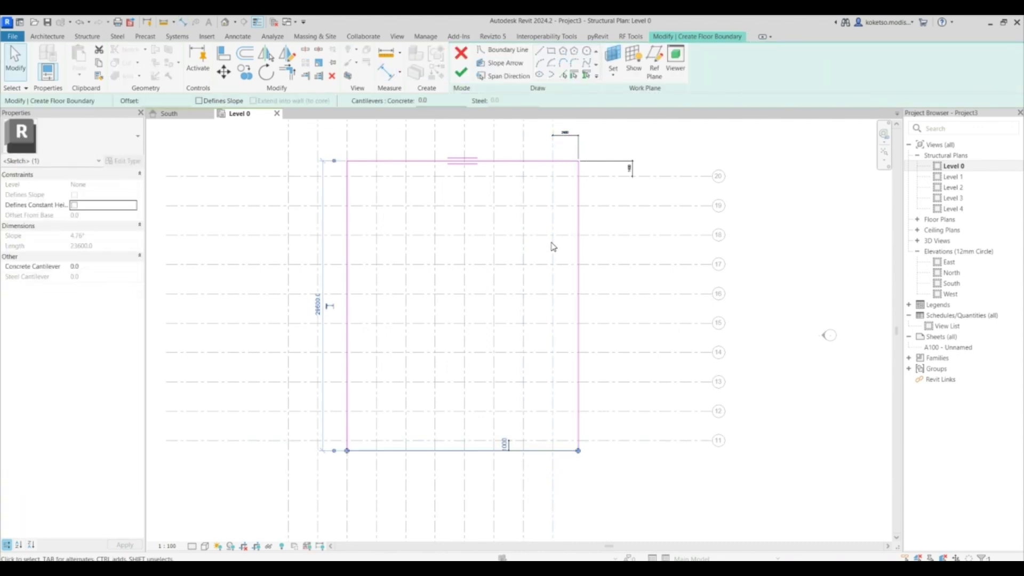
click(579, 198)
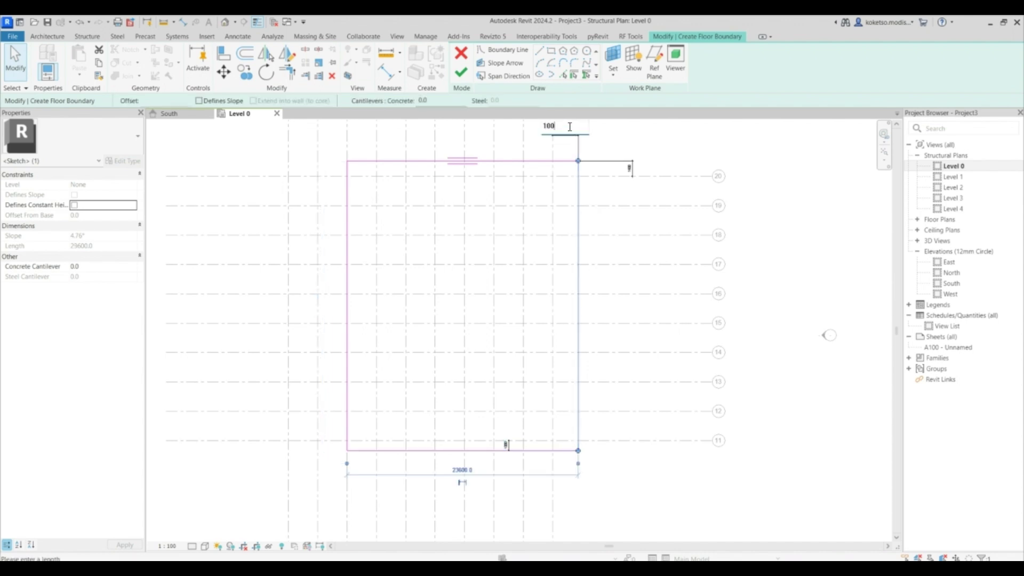
key(Return)
click(512, 161)
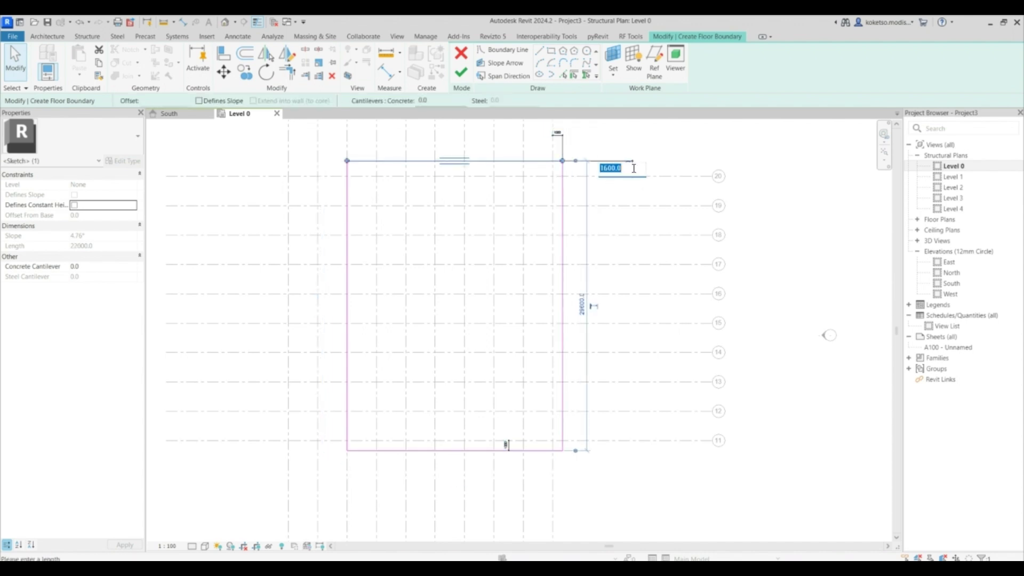
key(Return)
click(461, 72)
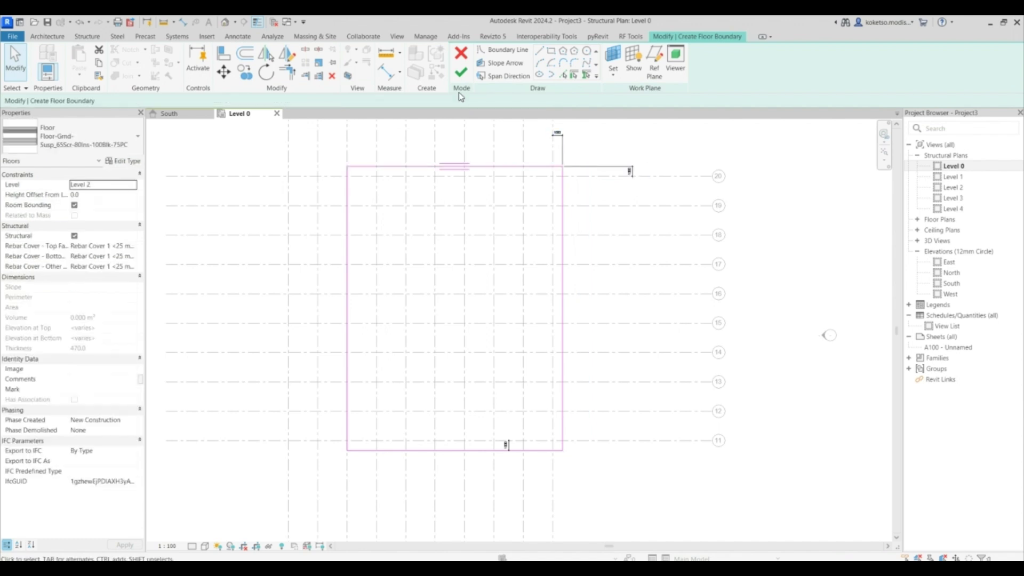
Step: Start another structural floor, check the existing floors in the South elevation, and set the new floor's level to Level 1
click(244, 135)
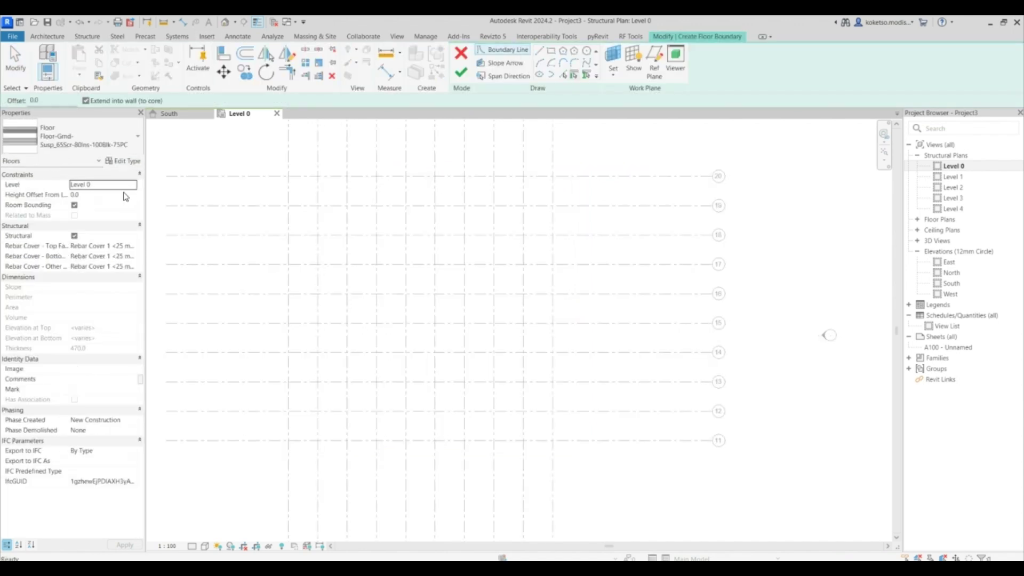
click(132, 185)
click(92, 215)
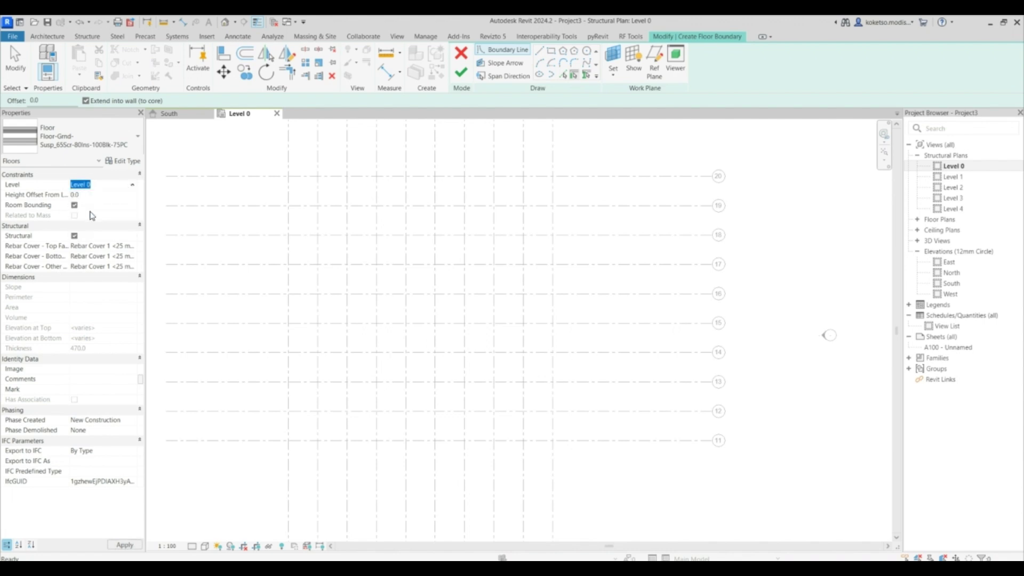
click(132, 184)
click(133, 185)
click(197, 114)
scroll(363, 297, up, 1)
click(132, 185)
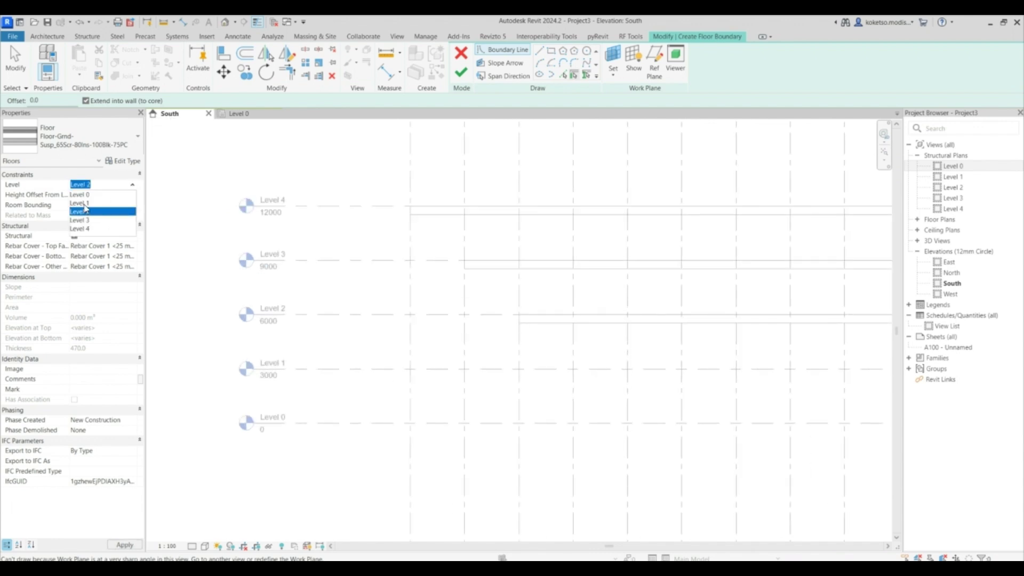
click(80, 203)
Step: Sketch a rectangular Level 1 floor boundary in the Level 0 plan between grids 4 and 10 and grids 11 and 20
click(250, 113)
click(552, 51)
click(377, 176)
click(553, 440)
key(Escape)
key(Escape)
Step: Move the Level 1 boundary edges outward beyond grids 10 and 11 by about 1700 each and beyond grid 20 by about 2300
click(552, 307)
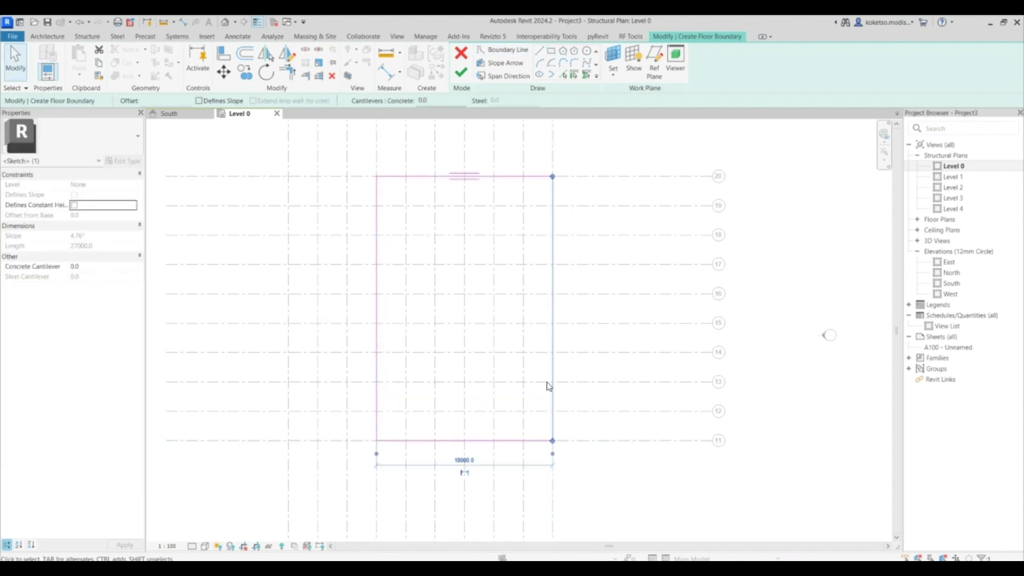
drag(553, 361, 570, 362)
click(534, 442)
drag(535, 442, 541, 458)
click(511, 177)
drag(516, 160, 516, 155)
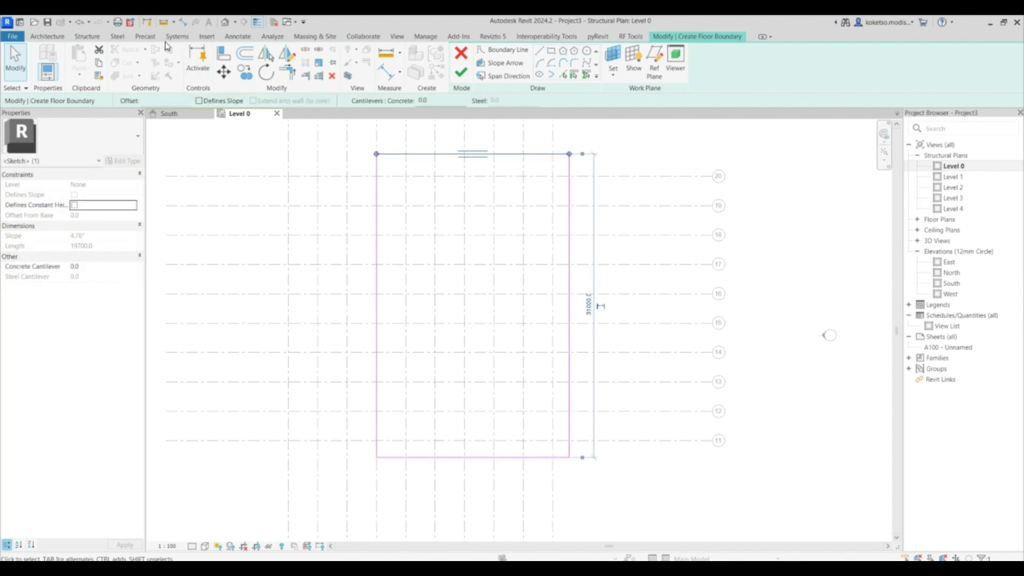
Step: Add aligned dimensions from the Level 1 floor boundary edges to grids 20, 10 and 11
click(183, 23)
click(482, 154)
click(484, 176)
click(629, 160)
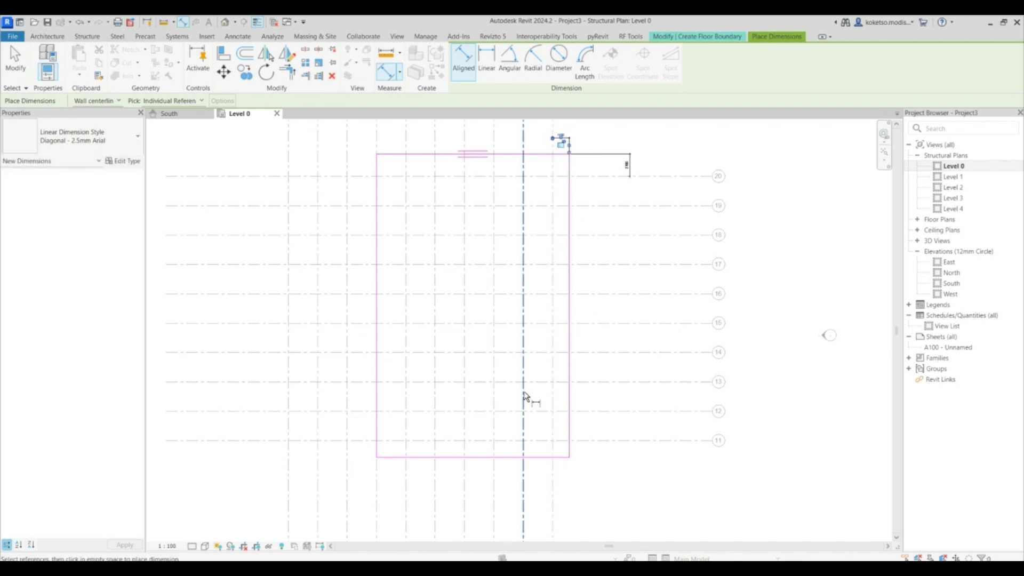
click(608, 477)
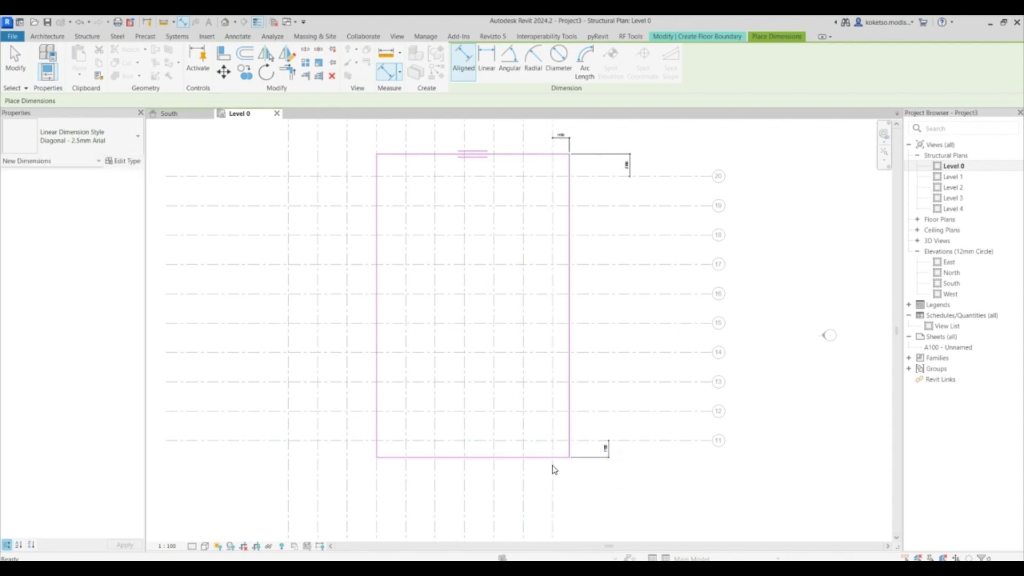
key(Escape)
Step: Set the Level 1 floor boundary offsets from grids 11, 10 and 20 to 1000 each and finish the floor
click(559, 457)
key(Return)
click(569, 170)
click(560, 135)
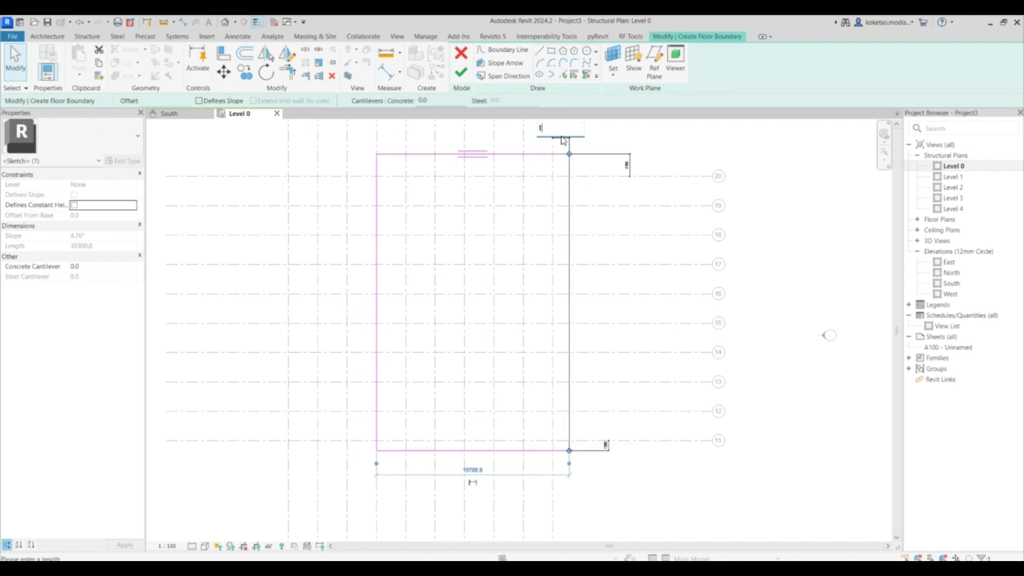
text(1000)
key(Return)
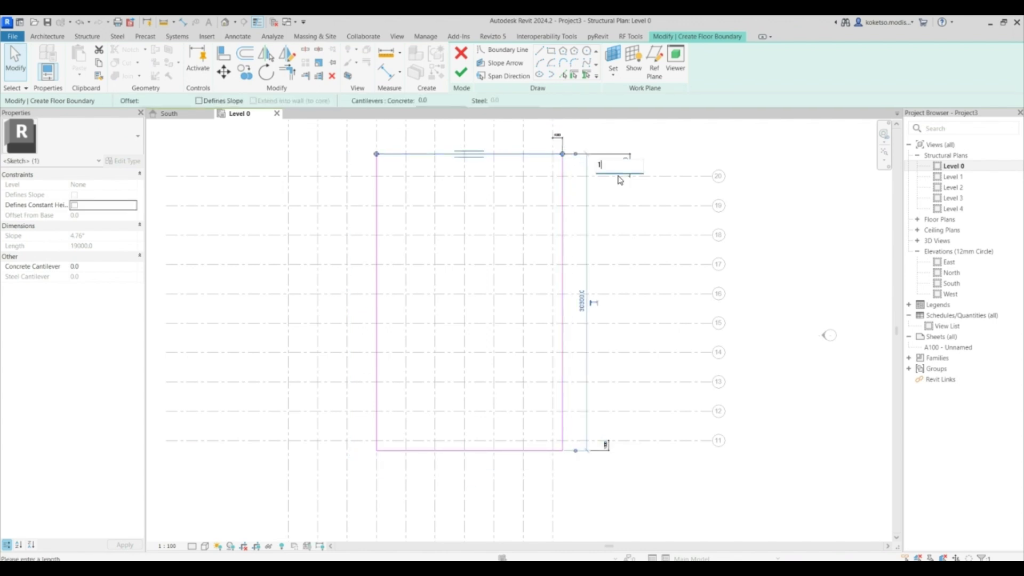
text(1000)
key(Return)
key(Escape)
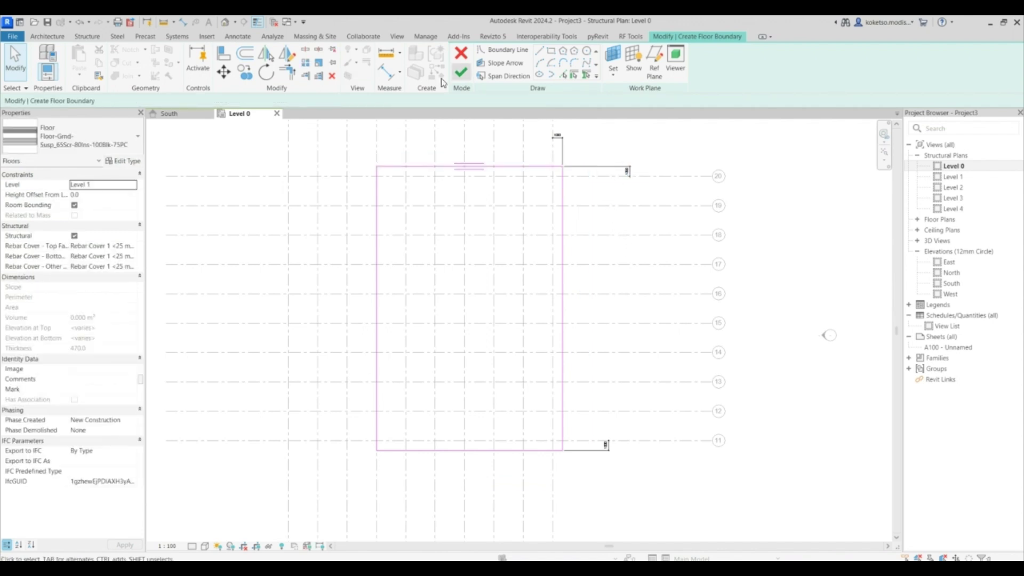
click(460, 72)
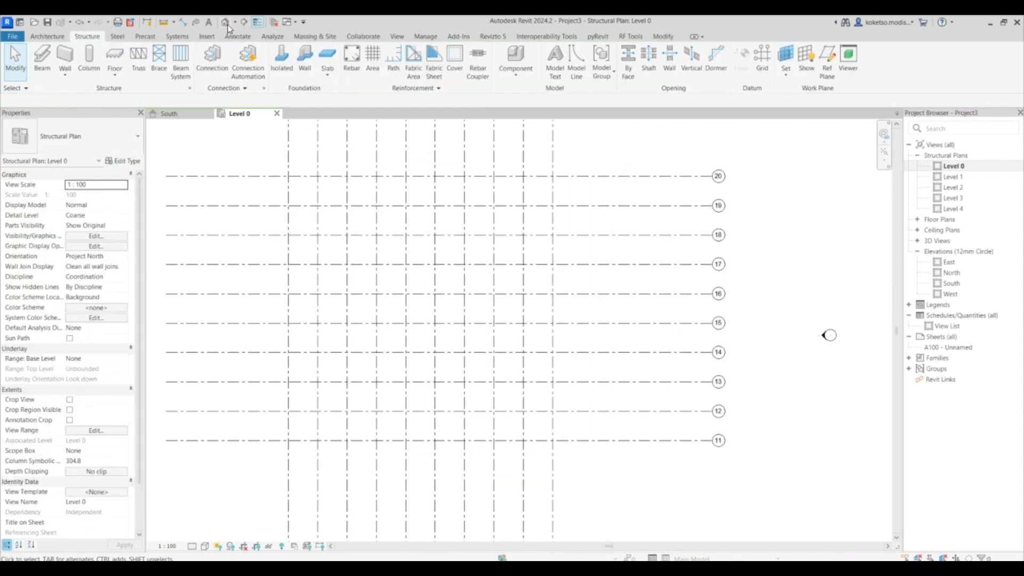
Step: Inspect the stacked floors in the 3D view and return to the Level 0 structural plan
click(225, 23)
shift+middle_drag(507, 292, 334, 126)
click(238, 113)
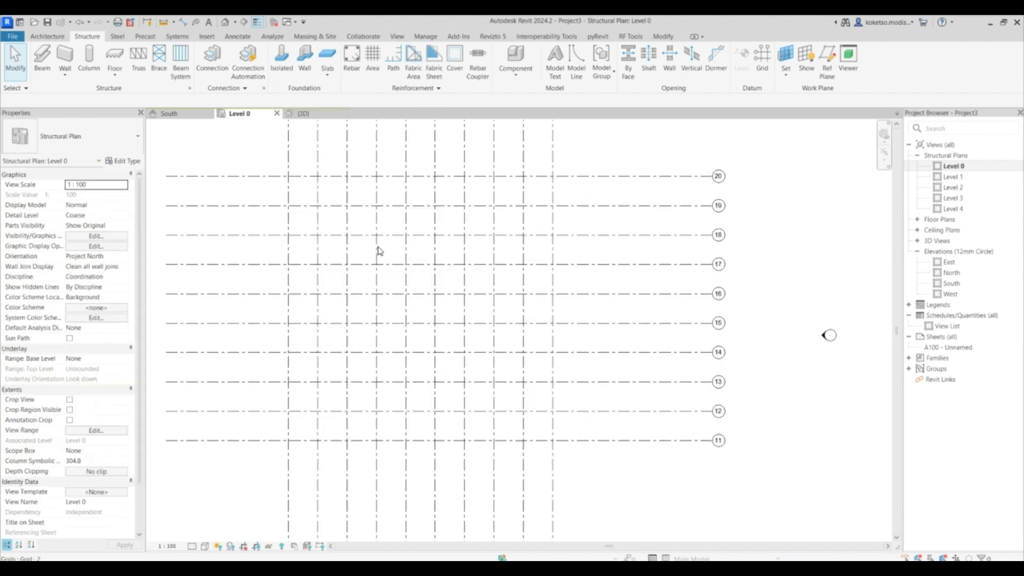
middle_drag(390, 260, 404, 270)
scroll(404, 270, down, 2)
scroll(349, 209, up, 3)
scroll(348, 209, down, 2)
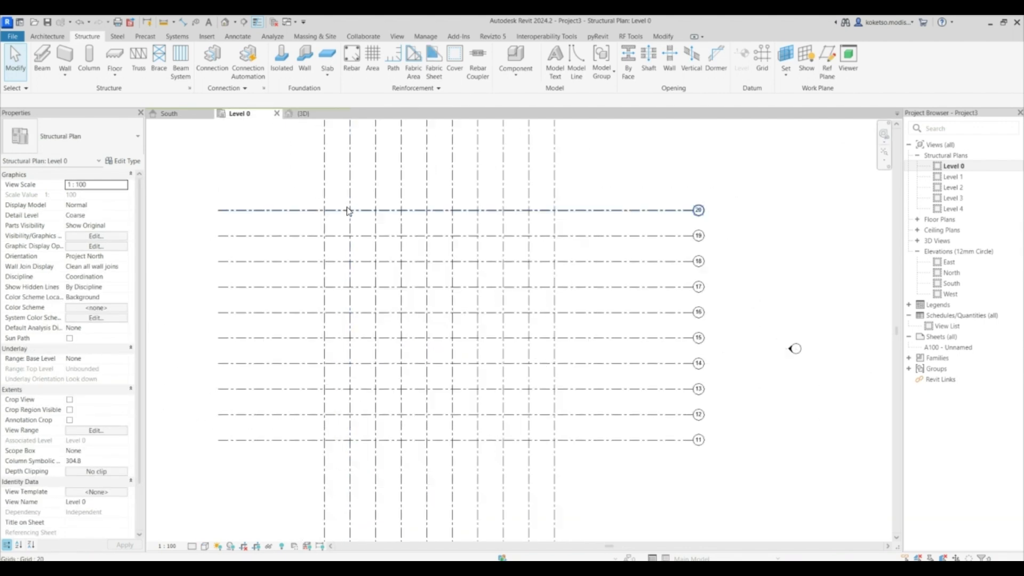
Step: Load the Concrete Rectangular.rfa family from the Concrete folder of the Structural Columns library
click(207, 36)
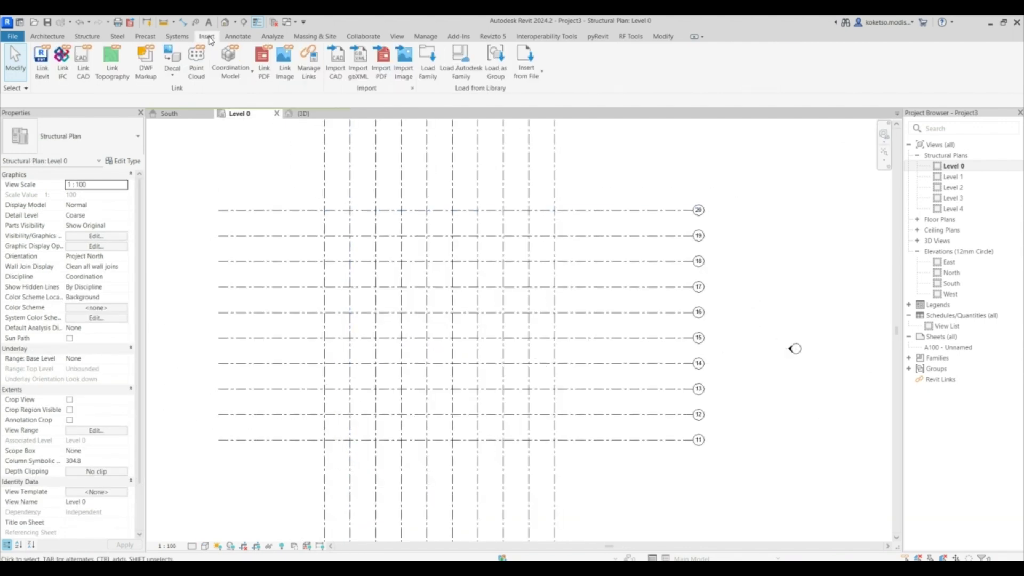
click(419, 69)
double_click(311, 291)
scroll(560, 202, down, 5)
double_click(560, 195)
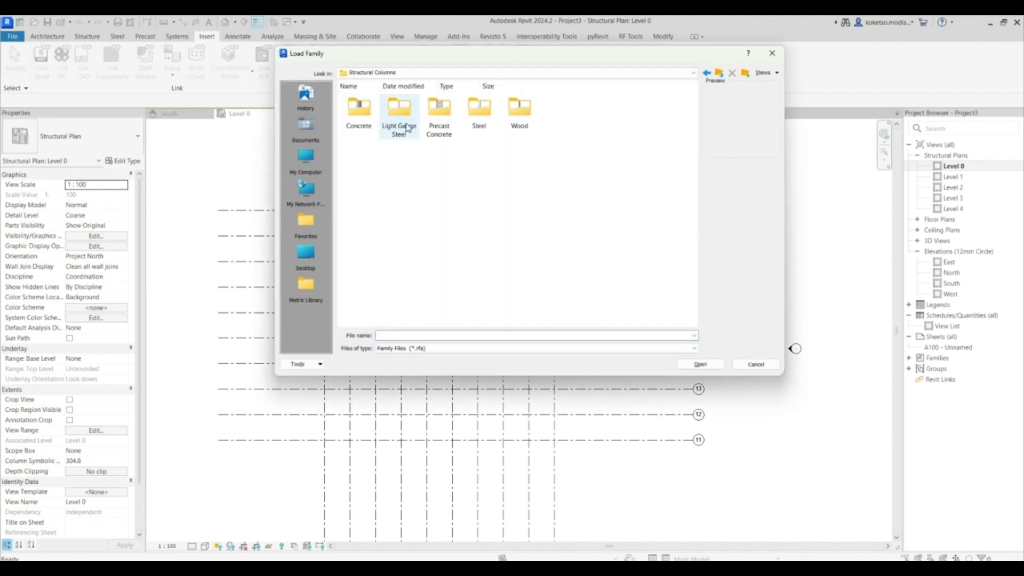
double_click(358, 113)
click(358, 120)
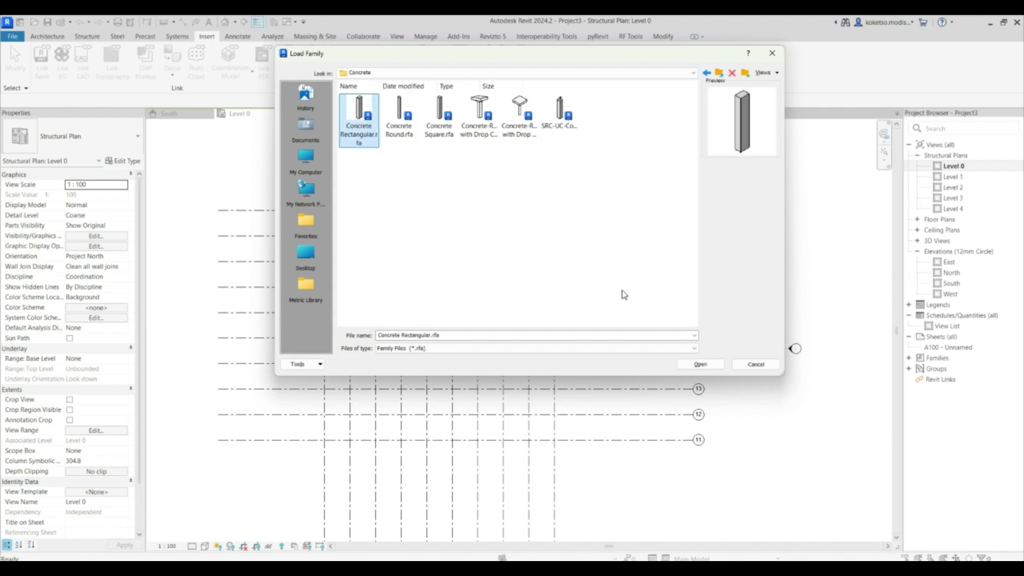
click(696, 363)
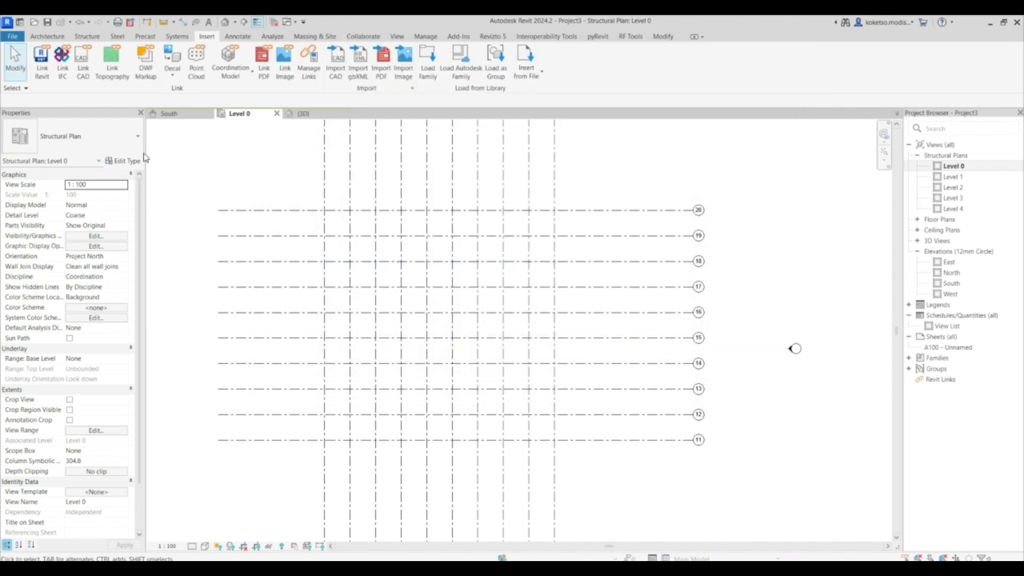
Step: Place Concrete Rectangular 600 x 750mm structural columns at the intersections of grids 5 to 10 with grids 11 to 20
click(86, 37)
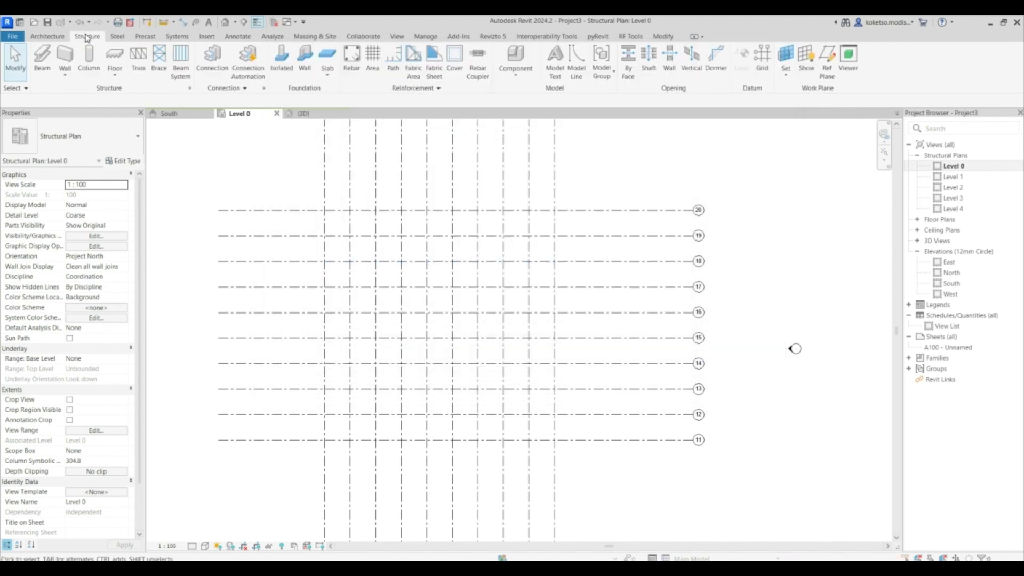
click(101, 70)
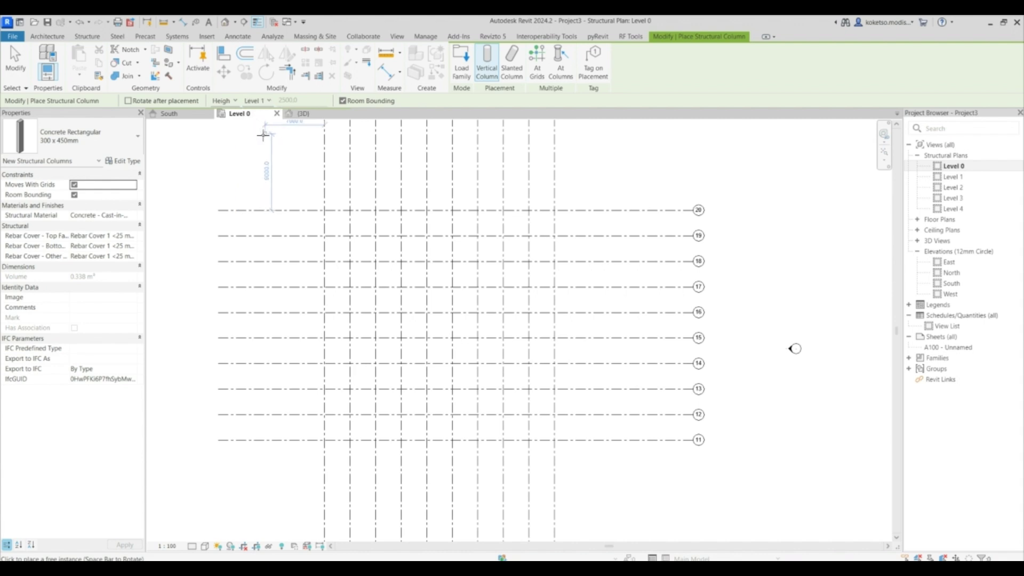
click(80, 136)
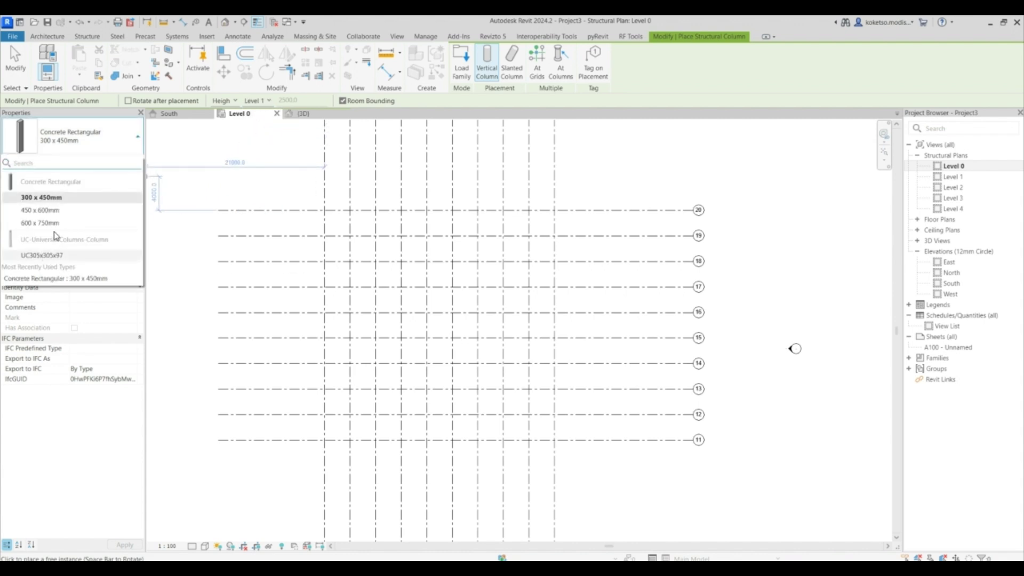
click(37, 221)
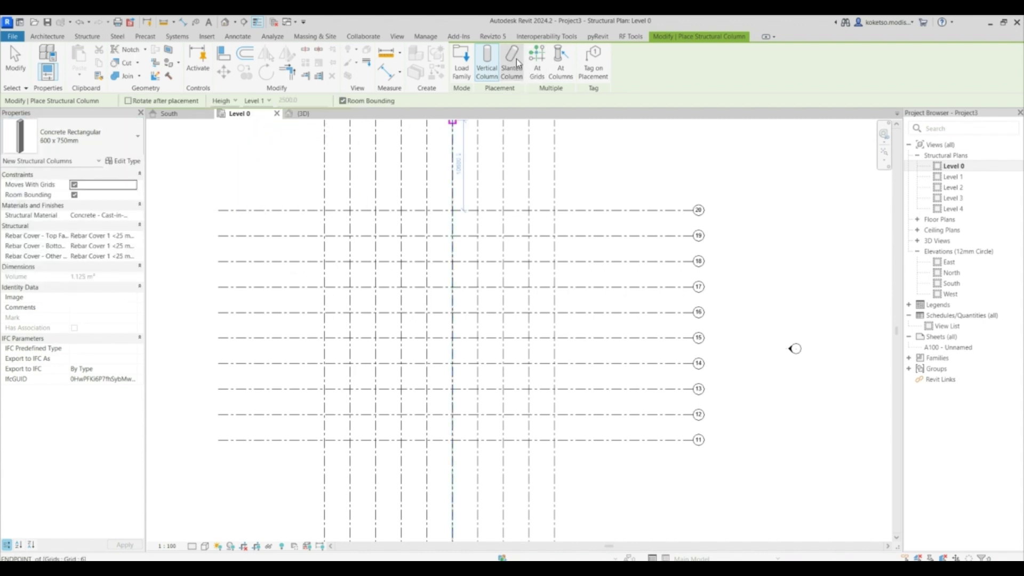
click(540, 59)
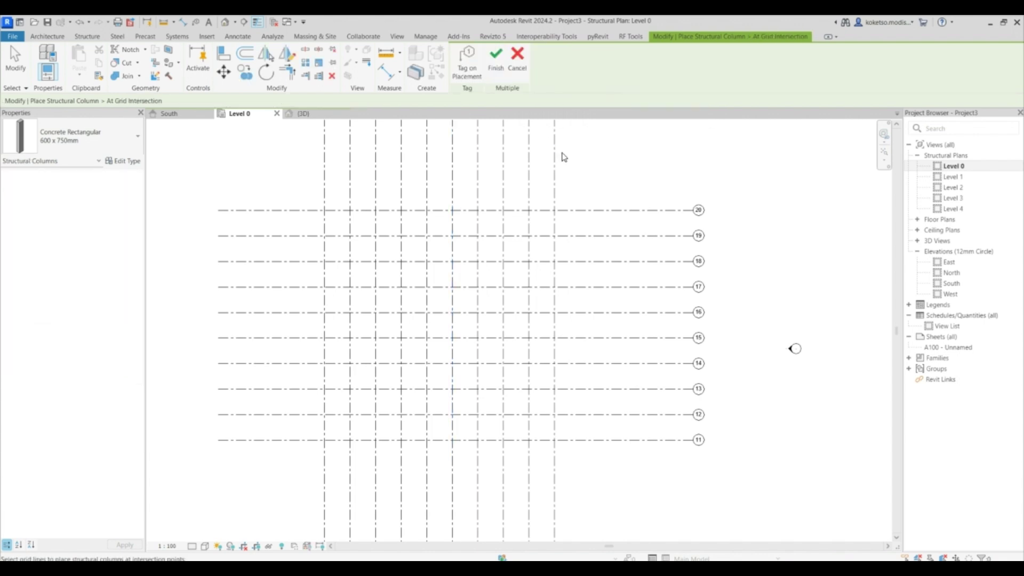
scroll(582, 185, down, 2)
drag(580, 174, 414, 438)
scroll(564, 525, up, 4)
scroll(553, 472, down, 3)
click(494, 63)
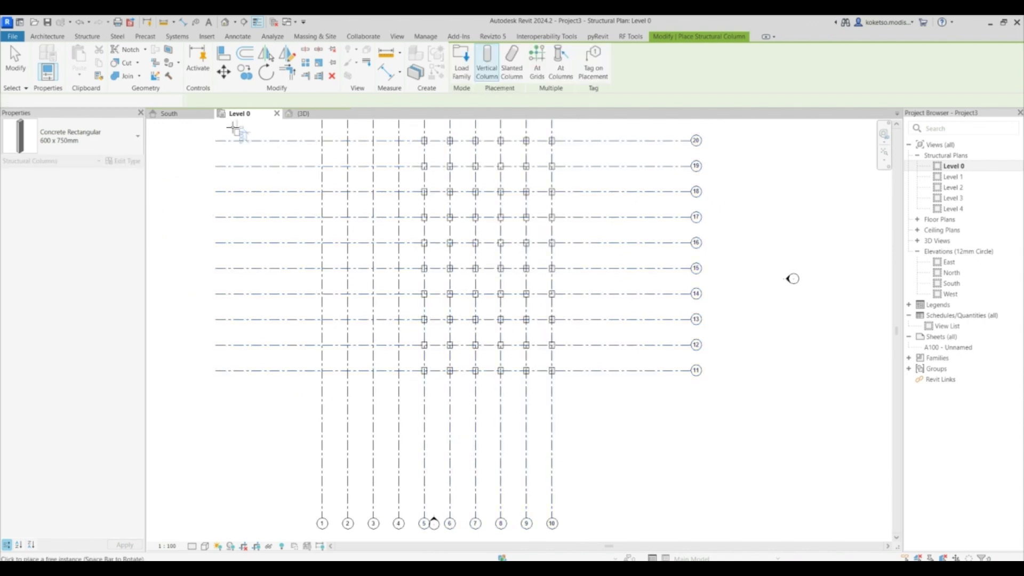
Step: Inspect the new columns under the Level 1 floor in the 3D view, orbiting around to the front side
click(304, 114)
key(Escape)
key(Escape)
shift+middle_drag(523, 368, 643, 413)
scroll(354, 352, down, 1)
shift+middle_drag(354, 348, 384, 350)
scroll(362, 346, up, 2)
Step: Copy the ten columns on grid 5 to grid 4 in the South elevation, flush with the Level 1 floor's edge
shift+middle_drag(320, 345, 476, 318)
click(426, 320)
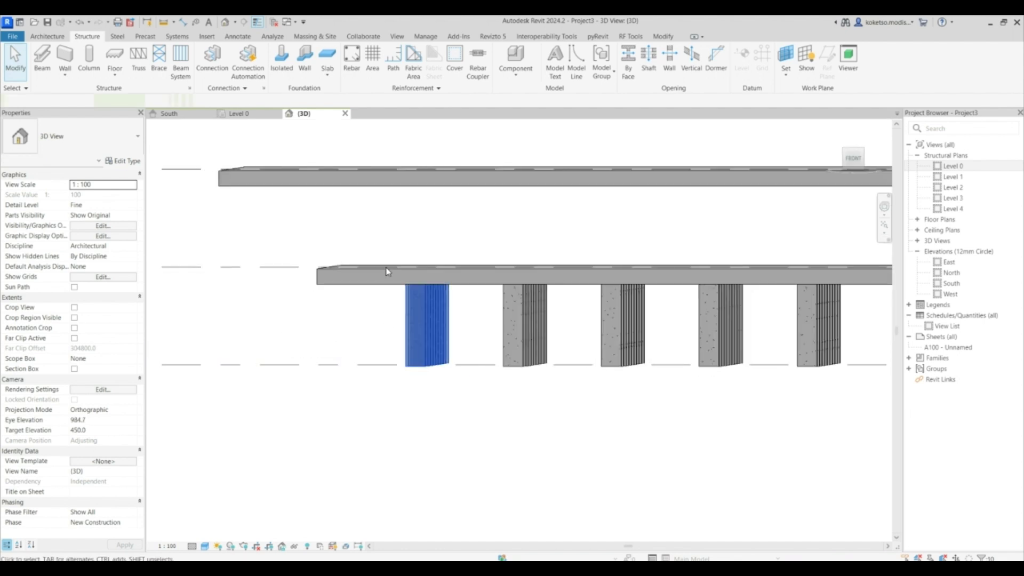
click(169, 113)
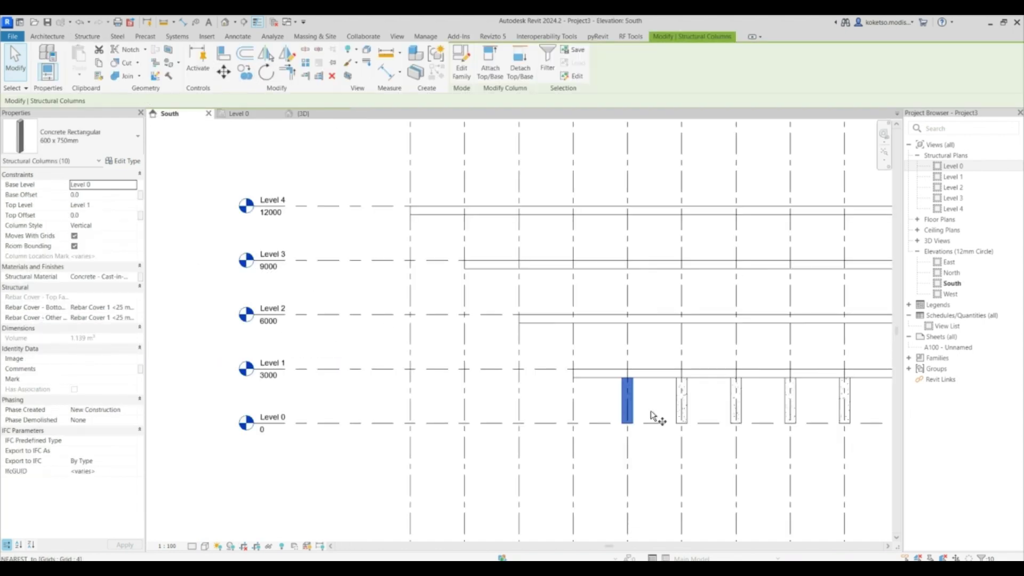
scroll(629, 441, up, 4)
key(c)
key(o)
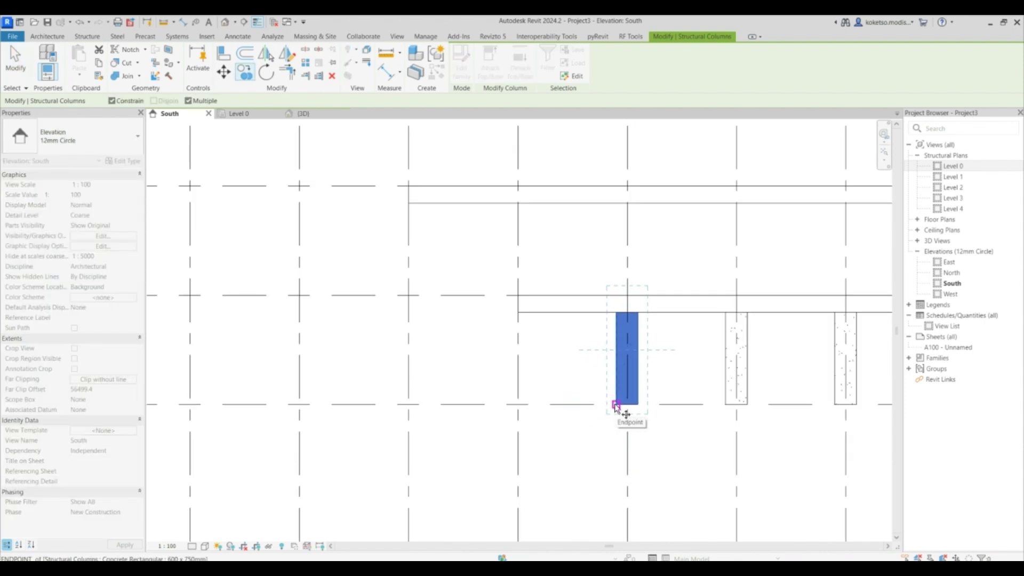
click(616, 405)
click(518, 404)
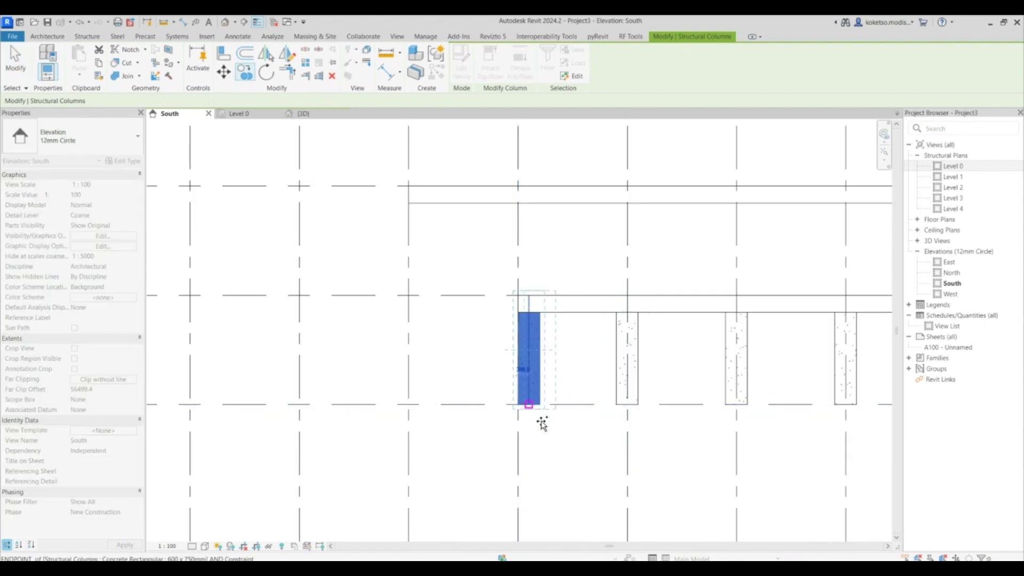
key(Escape)
scroll(544, 415, down, 2)
key(Escape)
scroll(547, 414, down, 3)
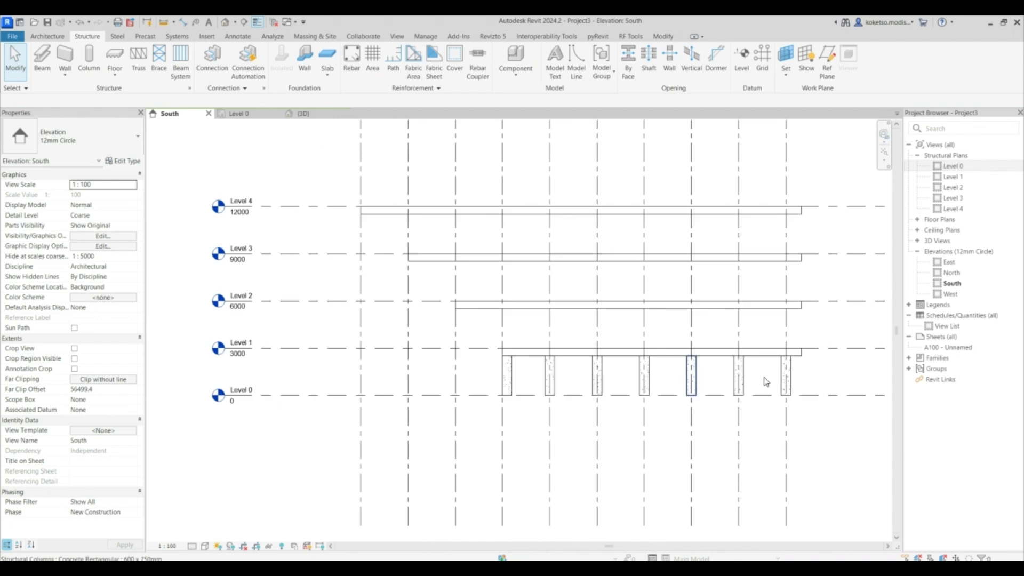
Step: Check the copied column row in the 3D view and in the Level 0 structural plan
click(292, 114)
shift+middle_drag(457, 423, 667, 426)
click(238, 115)
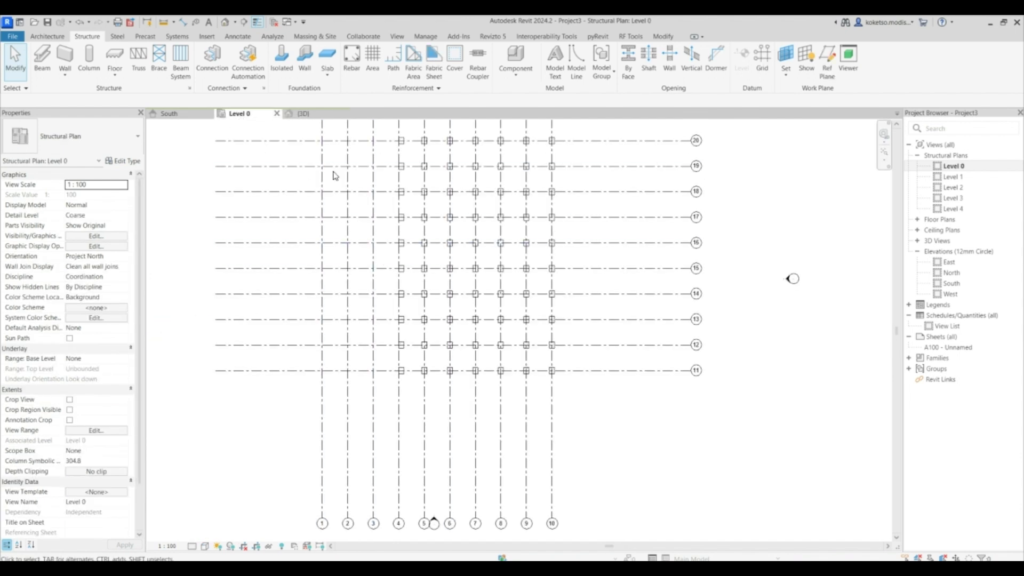
double_click(959, 178)
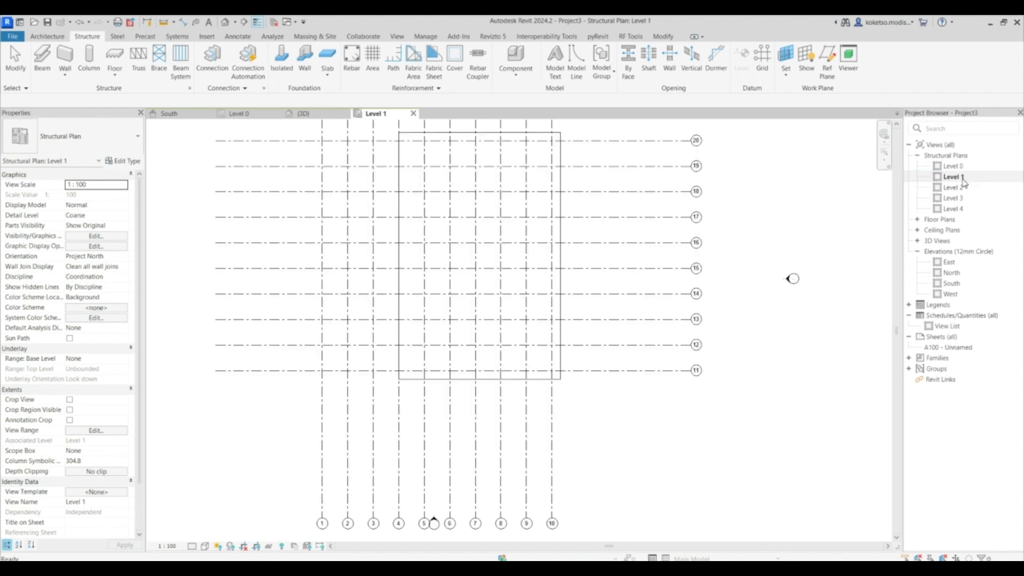
middle_drag(451, 226, 441, 285)
scroll(405, 194, up, 1)
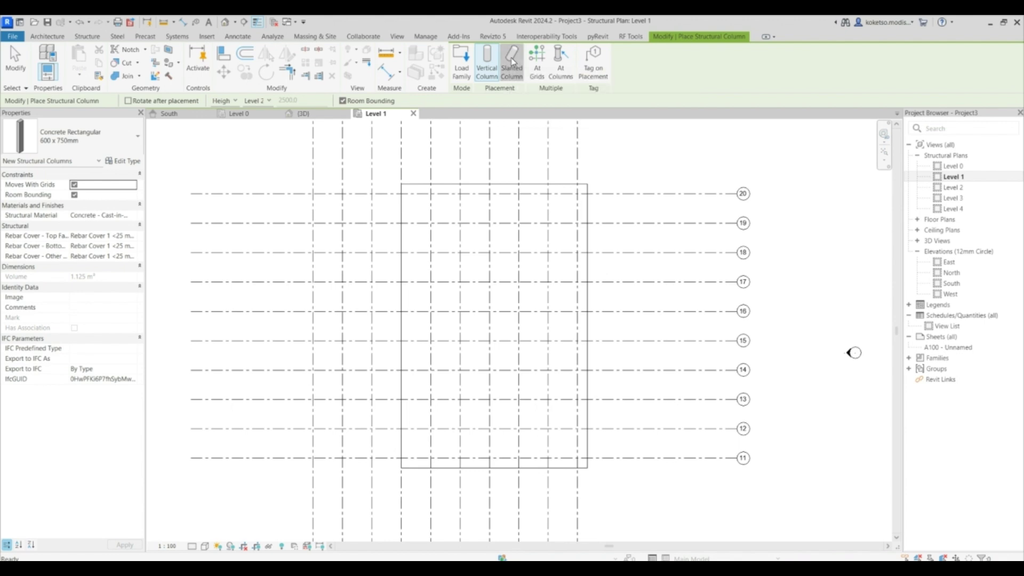
click(511, 63)
click(401, 193)
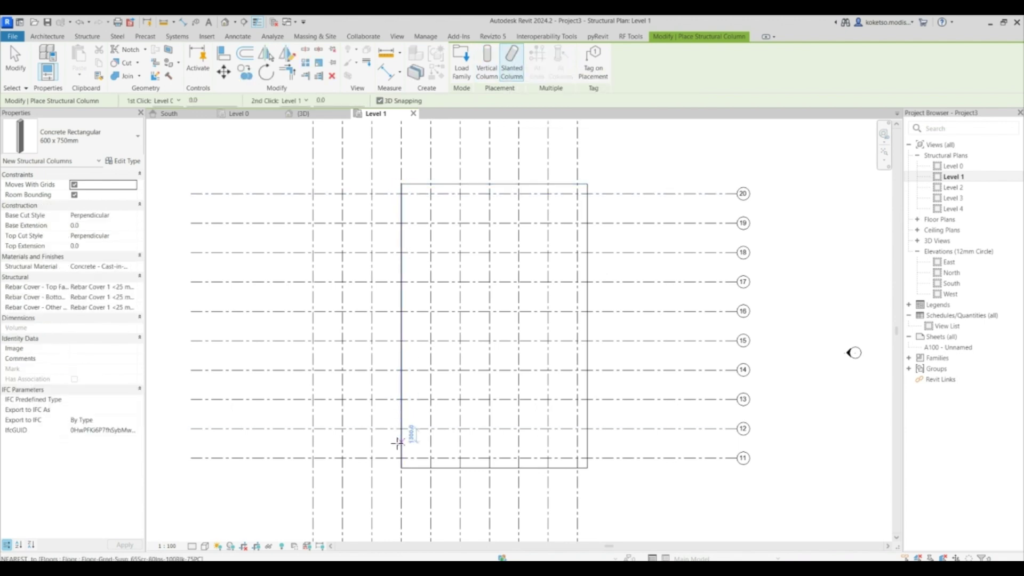
scroll(404, 459, up, 3)
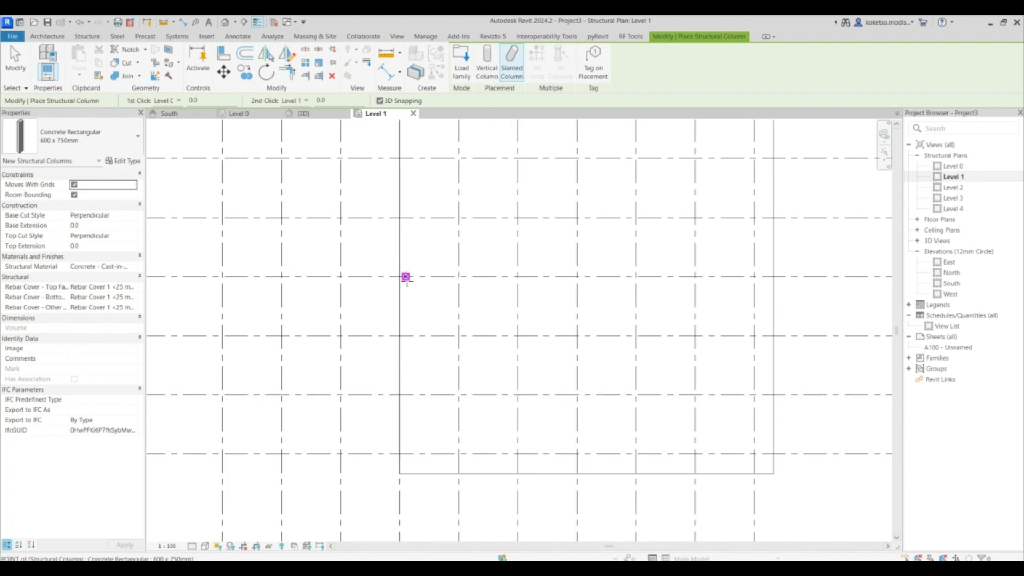
scroll(402, 454, up, 2)
middle_drag(402, 463, 376, 384)
click(377, 374)
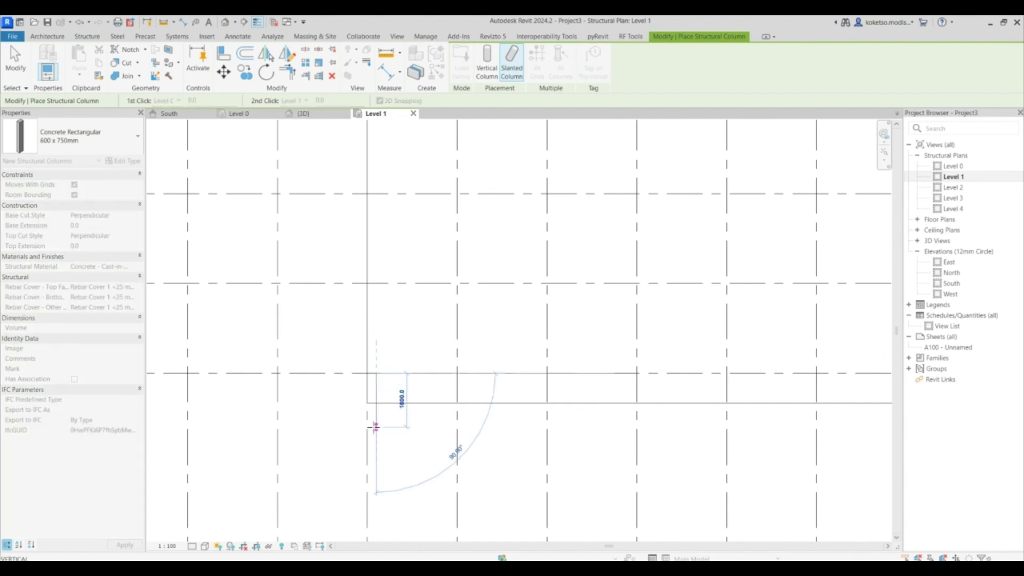
click(185, 115)
key(Escape)
key(Escape)
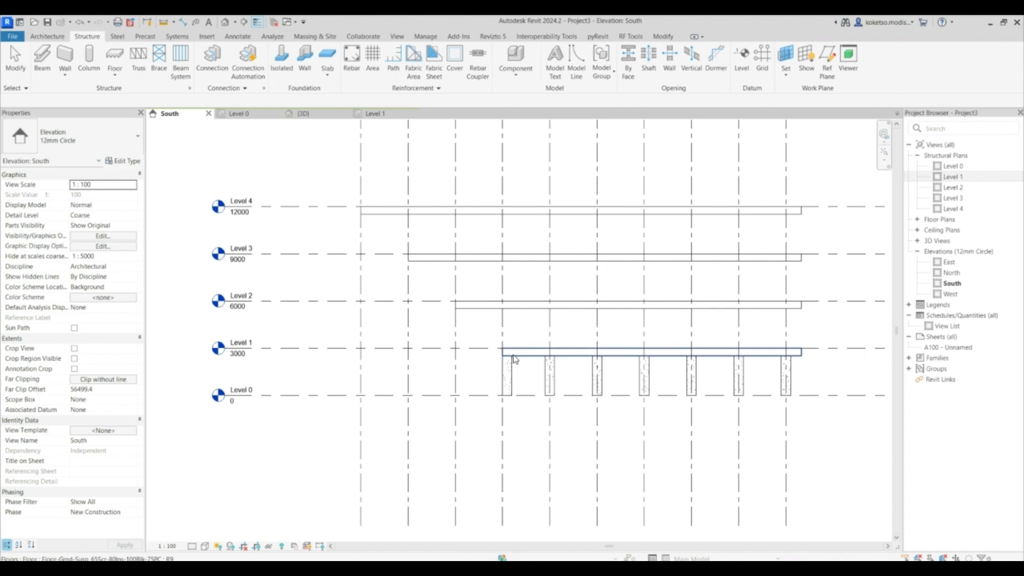
scroll(513, 357, up, 2)
click(89, 58)
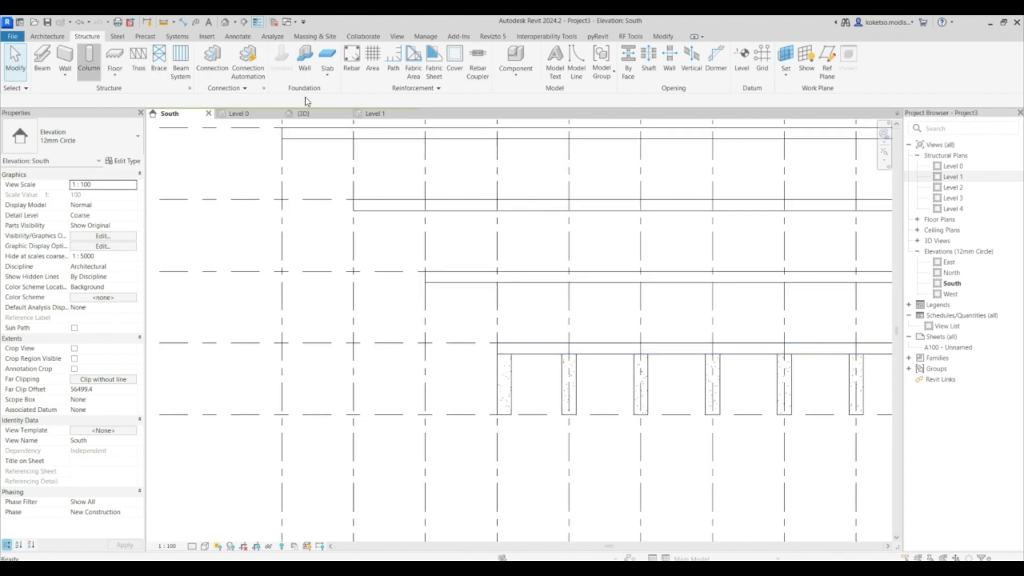
click(504, 294)
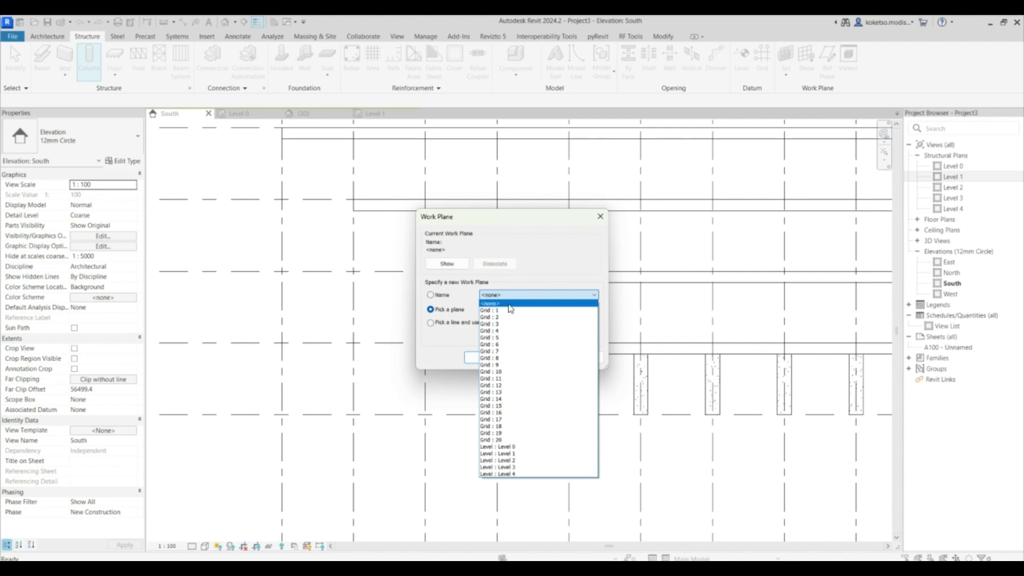
click(509, 311)
click(470, 357)
click(239, 113)
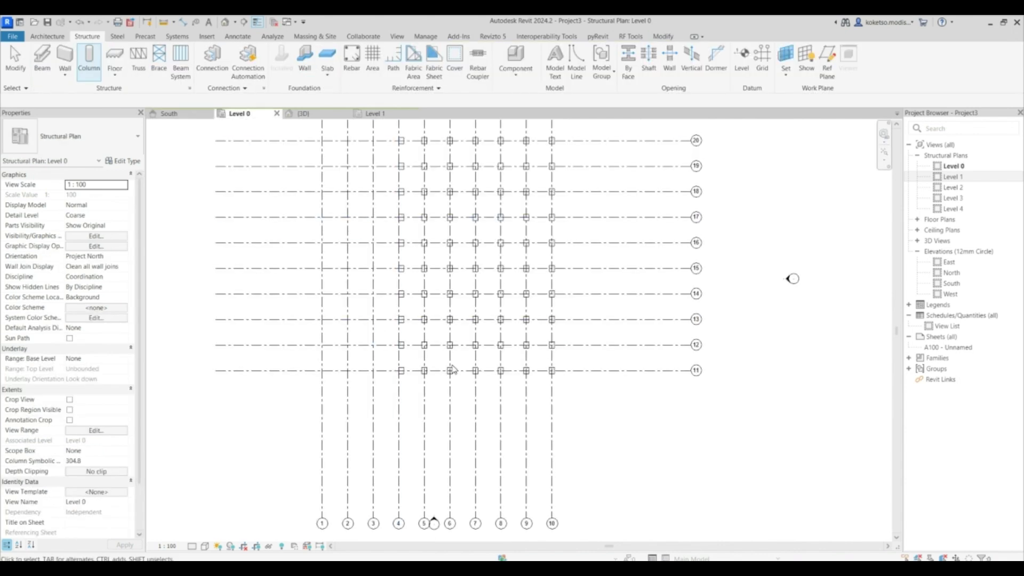
key(Escape)
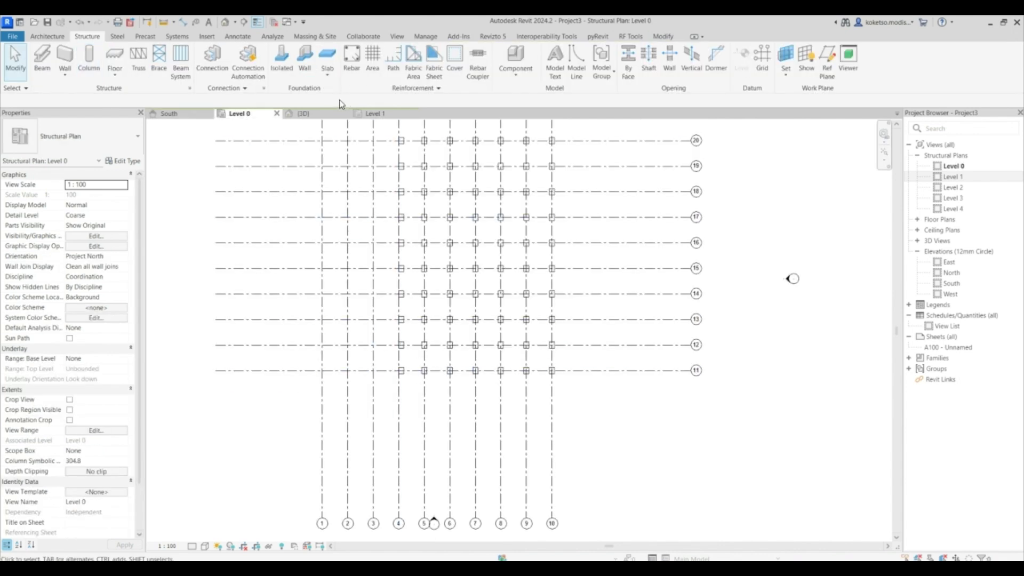
Step: In the South elevation, place a slanted 600 x 750mm column on grid 11, about 2944 long at 114°, from Level 1 to the Level 2 floor's underside
click(175, 114)
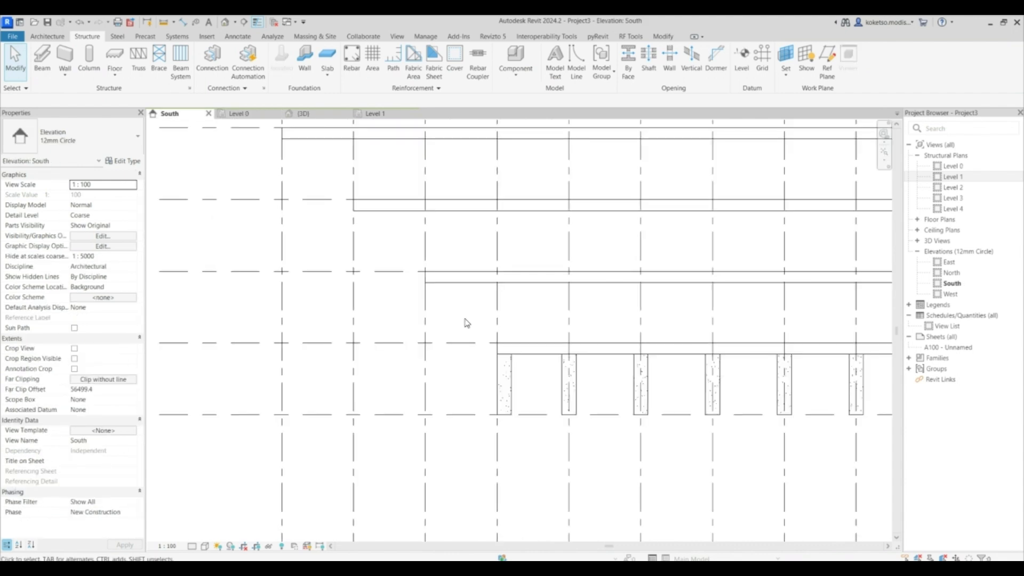
click(83, 63)
click(538, 295)
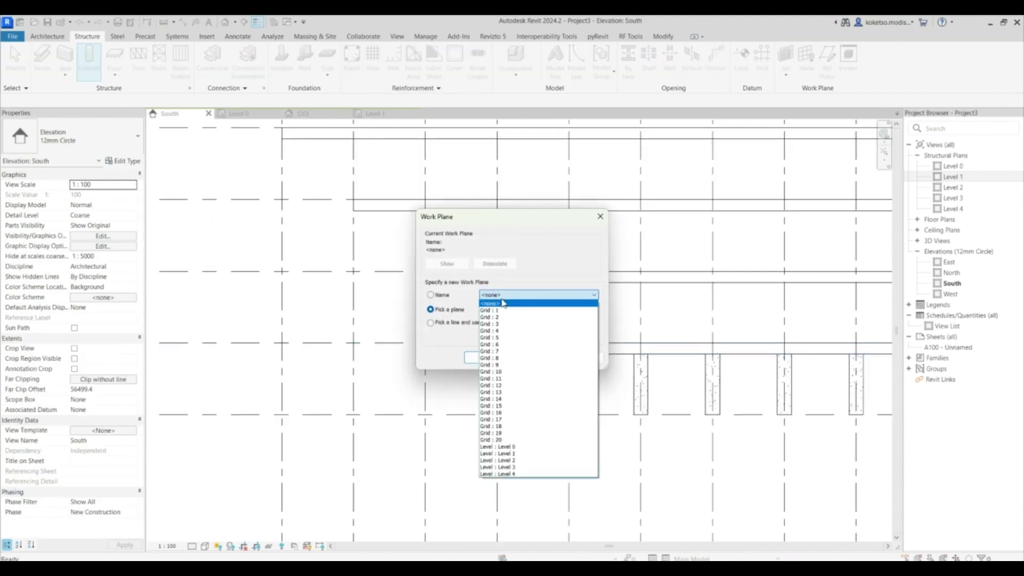
click(509, 385)
click(491, 358)
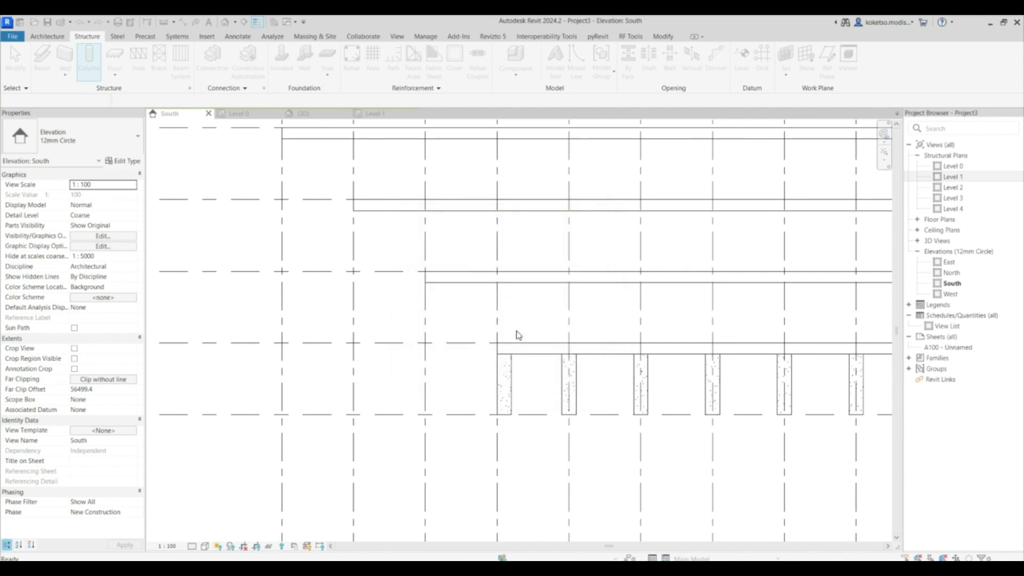
scroll(516, 335, up, 2)
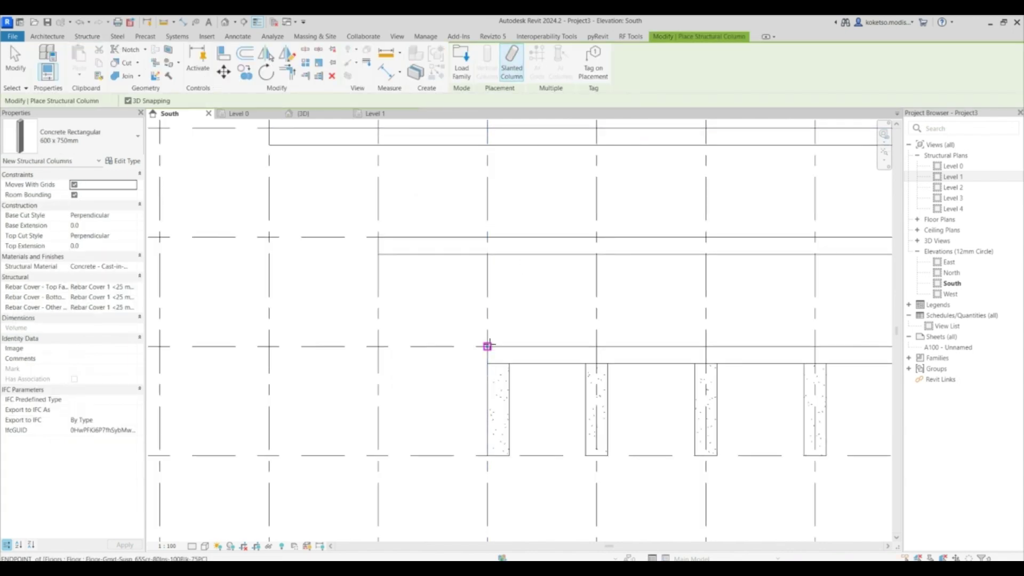
click(497, 346)
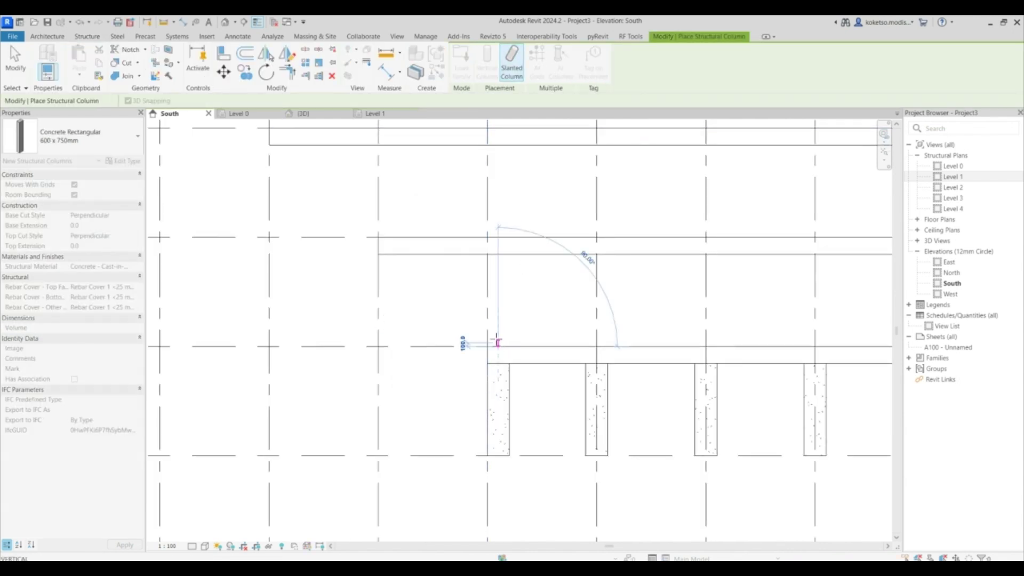
click(455, 255)
key(Escape)
key(Escape)
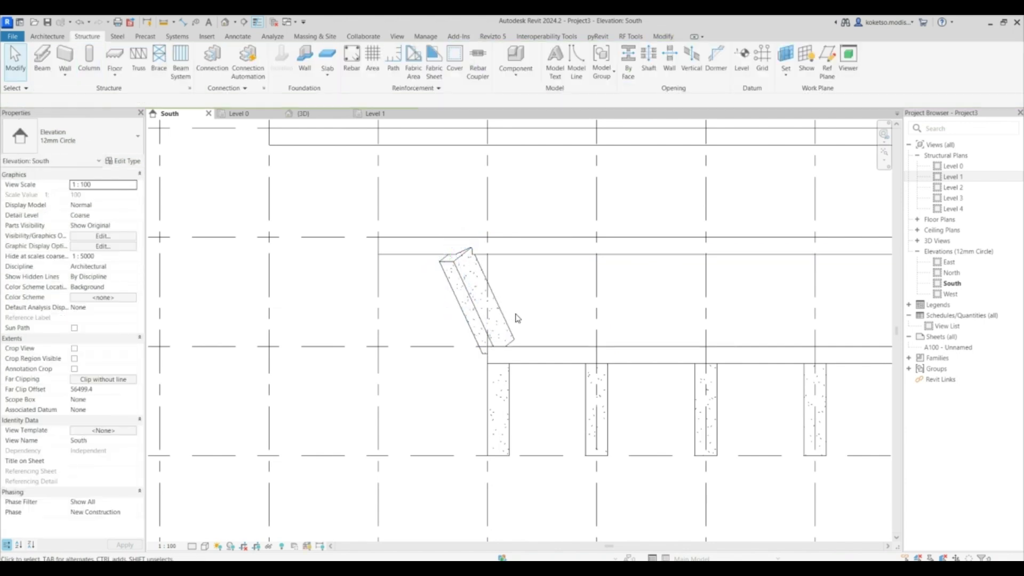
Step: Align the slanted column's faces with the faces of the vertical corner column beneath it in the 3D view
click(297, 114)
scroll(479, 325, up, 6)
scroll(510, 353, down, 3)
key(a)
key(l)
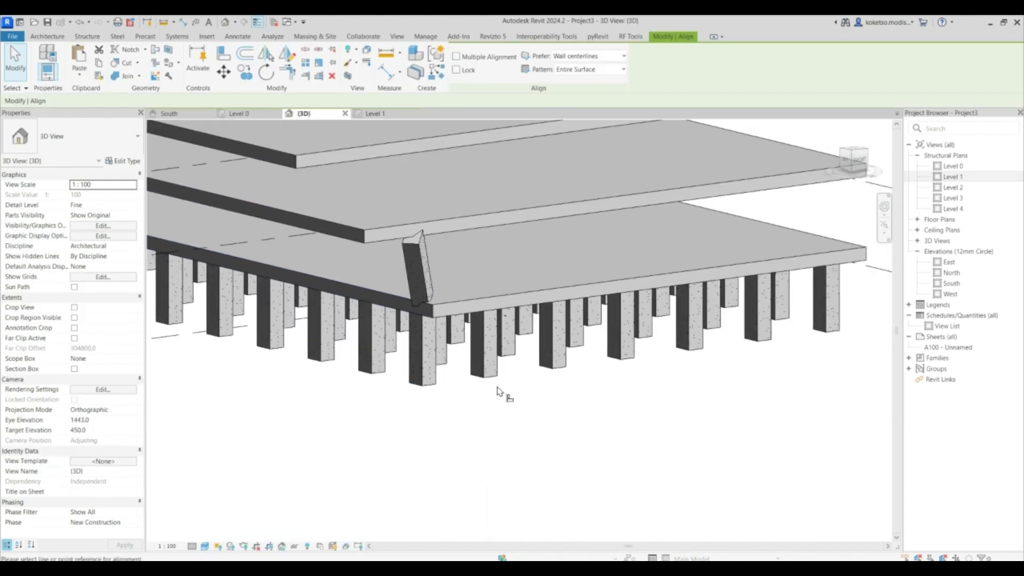
scroll(453, 389, up, 3)
click(421, 371)
scroll(517, 347, up, 4)
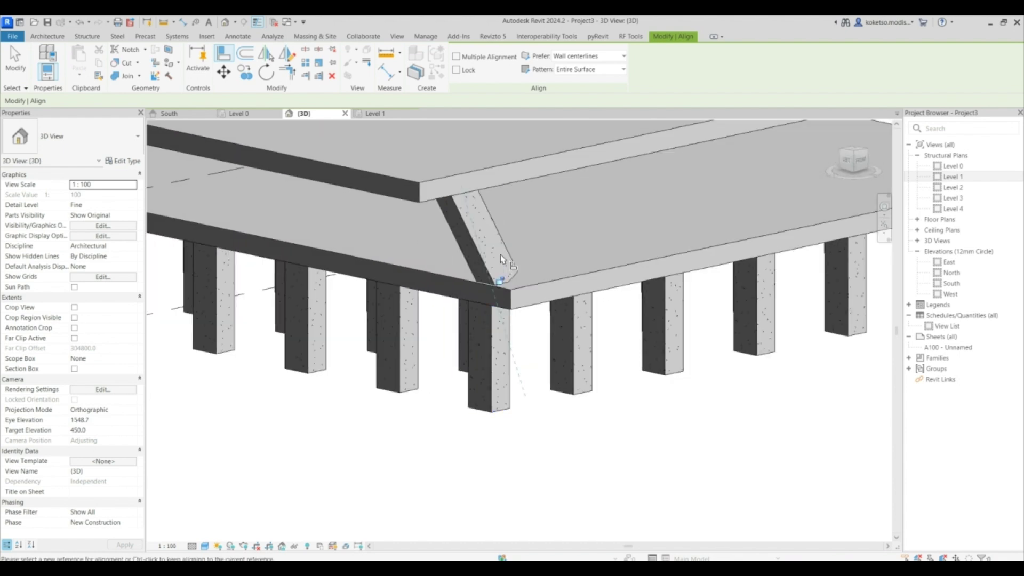
shift+middle_drag(480, 402, 459, 380)
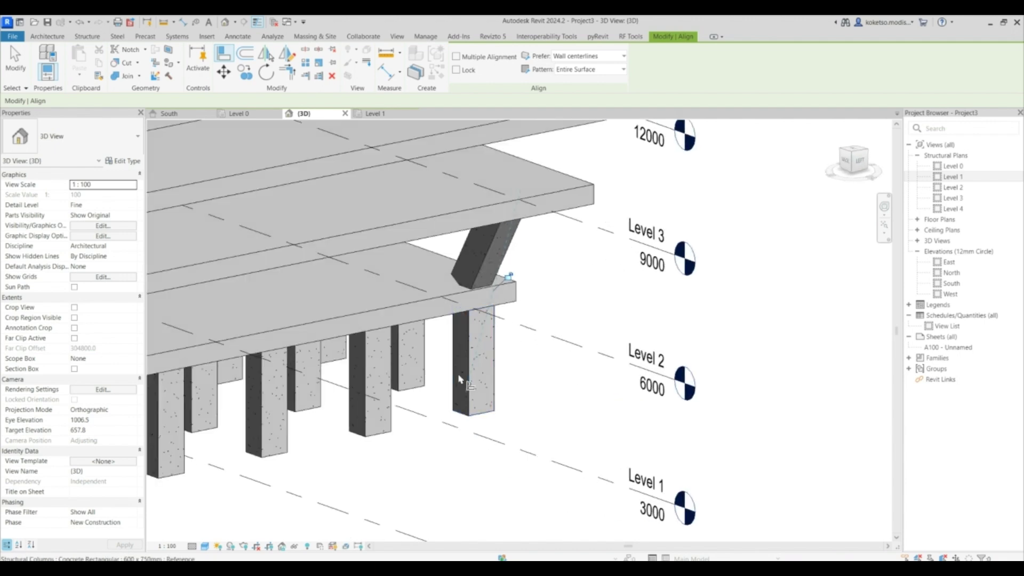
click(468, 378)
click(480, 267)
shift+middle_drag(662, 372, 520, 375)
scroll(482, 383, down, 2)
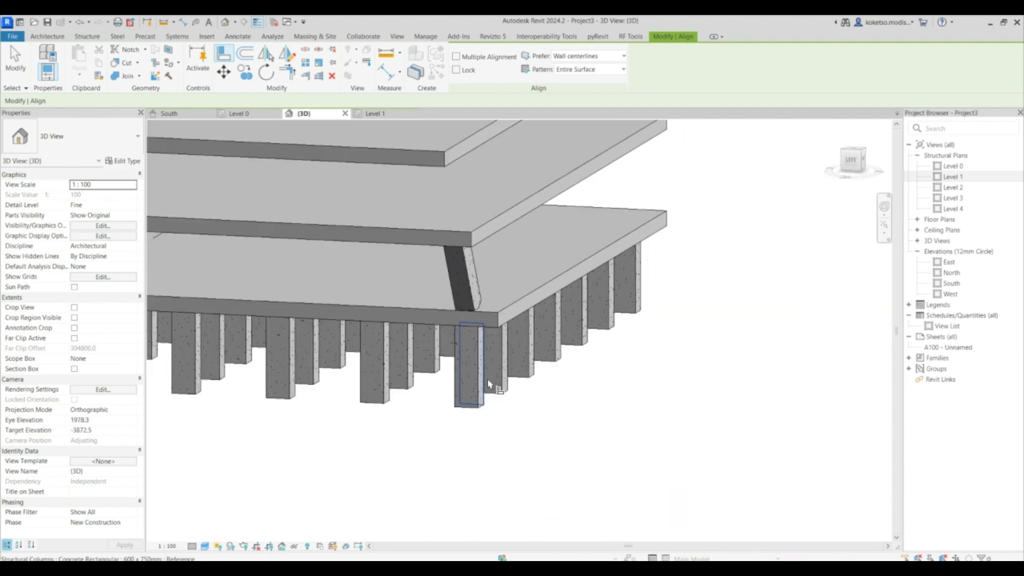
key(Escape)
key(Escape)
Step: Select all 600 x 750mm columns in the 3D view, leave out the slanted one, and inspect the vertical columns beneath the Level 1 floor
shift+middle_drag(571, 434, 454, 431)
click(461, 373)
shift+middle_drag(461, 373, 458, 413)
right_click(457, 421)
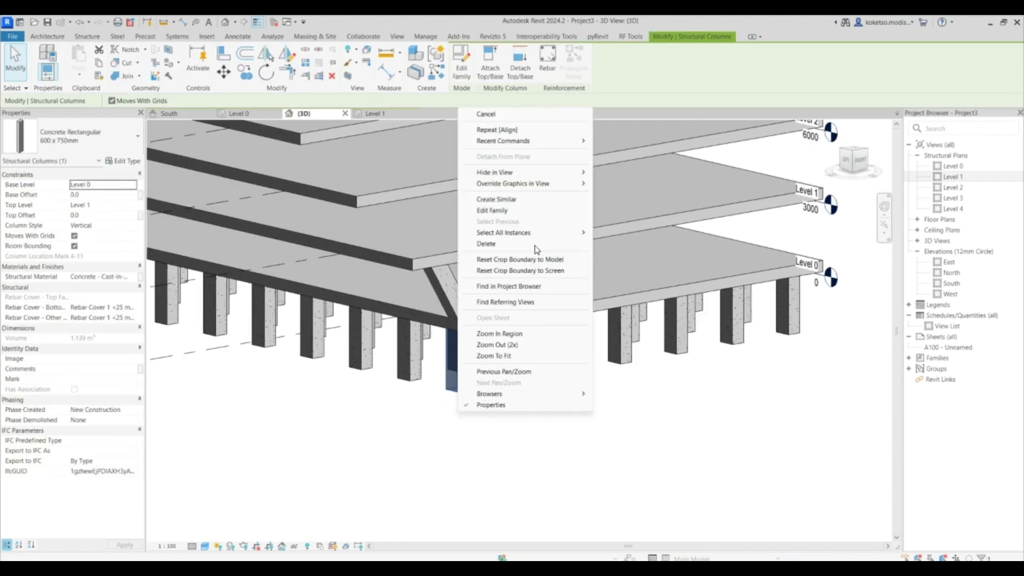
mouse_move(559, 235)
click(621, 233)
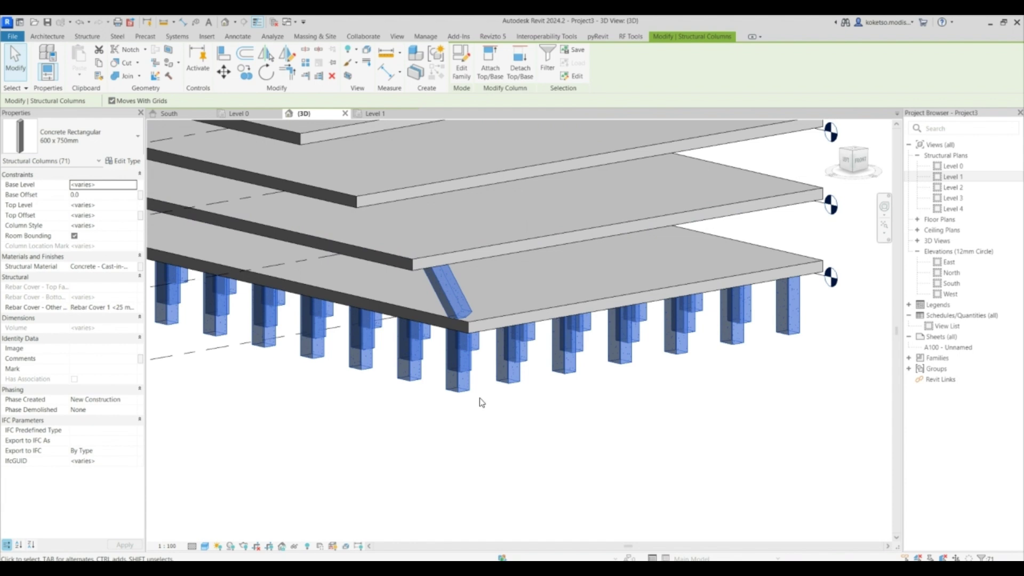
shift+click(453, 305)
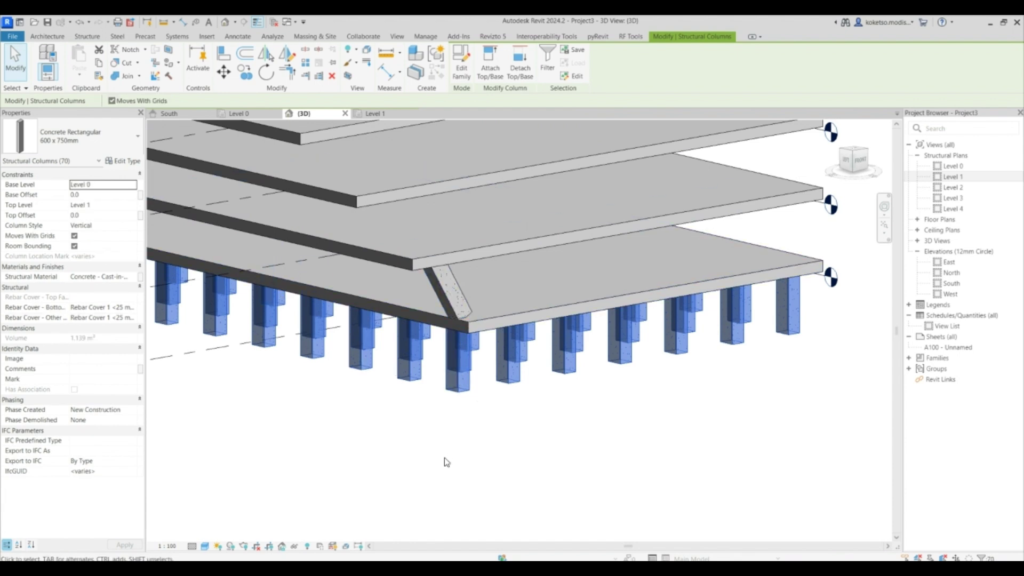
shift+middle_drag(546, 450, 331, 328)
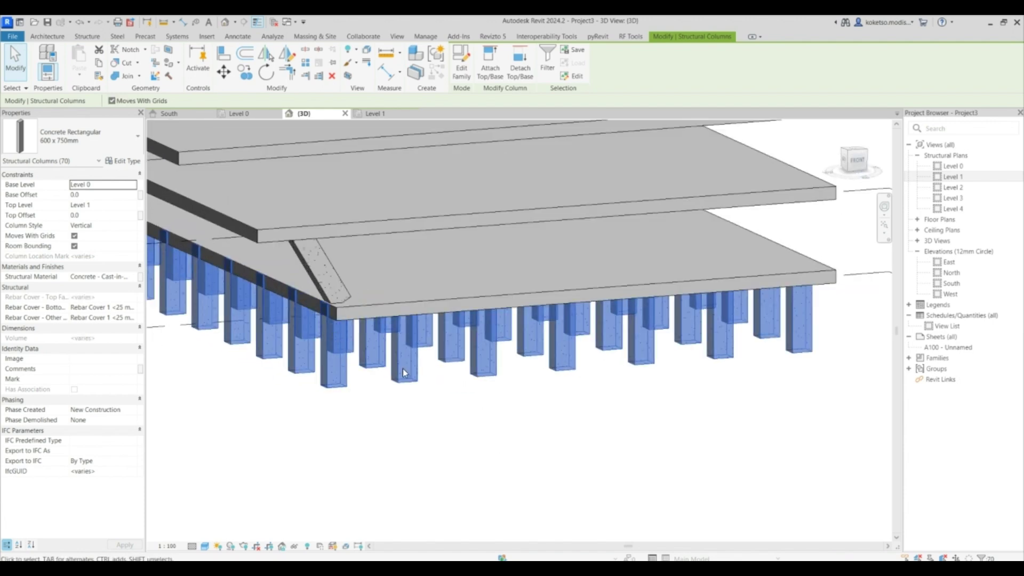
scroll(403, 369, down, 1)
key(Escape)
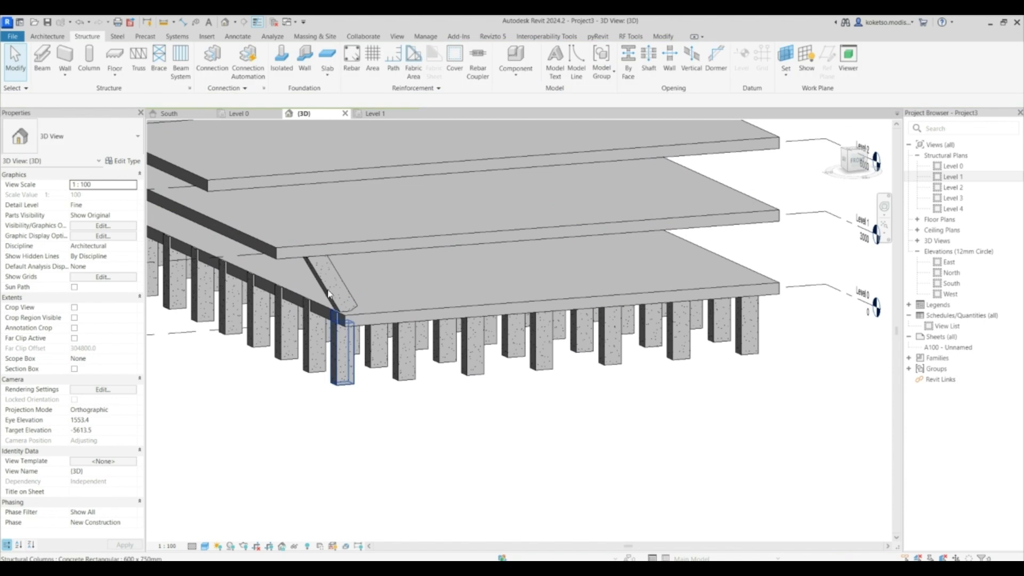
Step: In the South elevation, move the ten vertical columns on grid 4 so their outer faces are flush with the Level 1 floor's edge
click(188, 114)
middle_drag(498, 349, 452, 256)
scroll(451, 256, up, 1)
click(457, 316)
scroll(464, 327, up, 2)
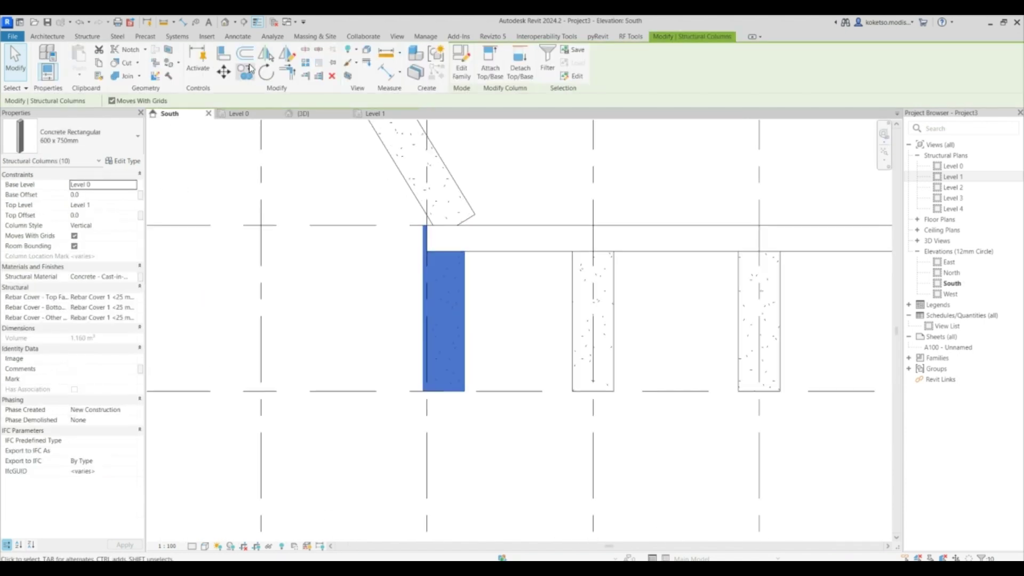
click(224, 76)
scroll(426, 246, up, 3)
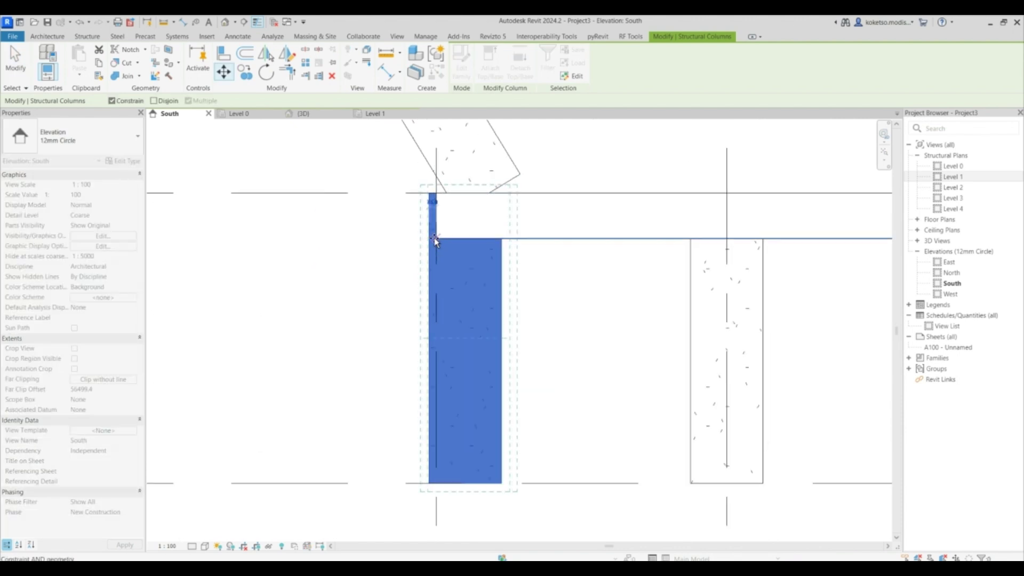
click(437, 238)
click(570, 287)
click(508, 279)
key(Escape)
scroll(433, 196, down, 2)
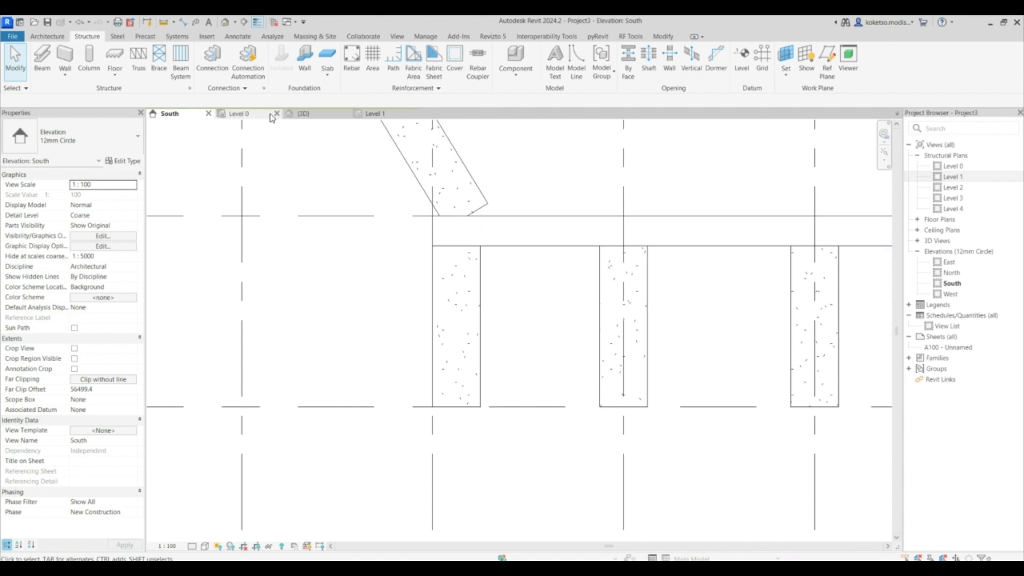
Step: Align the slanted column's front face with the front face of the vertical corner column in the 3D view
click(315, 114)
scroll(506, 373, up, 4)
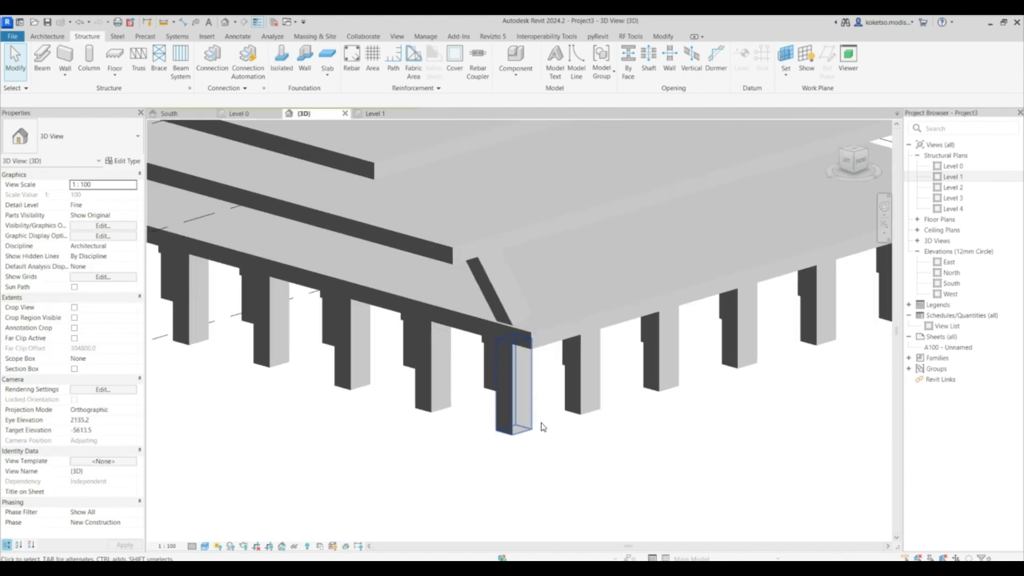
key(a)
key(l)
scroll(533, 421, up, 1)
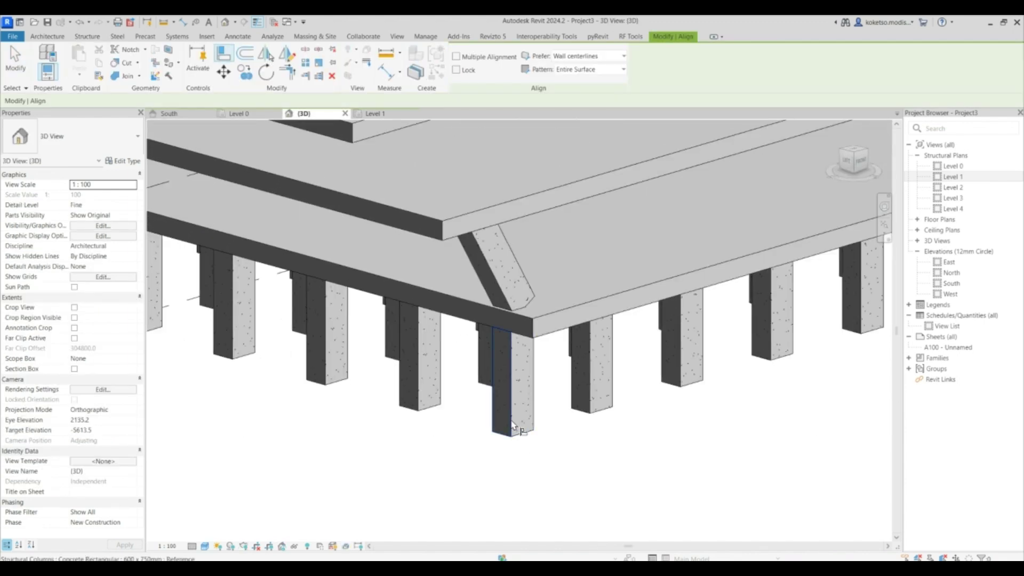
scroll(517, 397, up, 1)
click(521, 447)
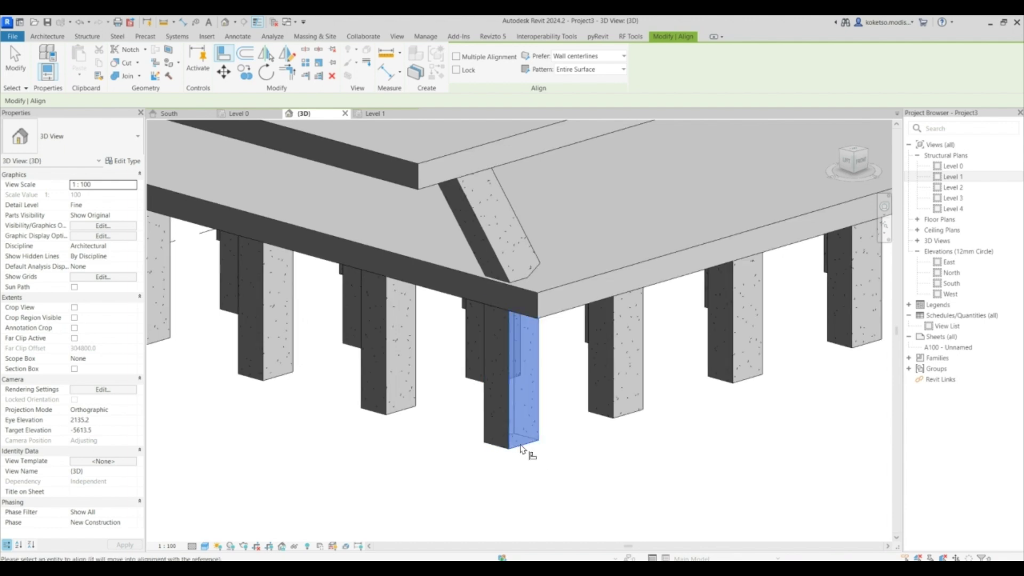
click(499, 269)
key(Escape)
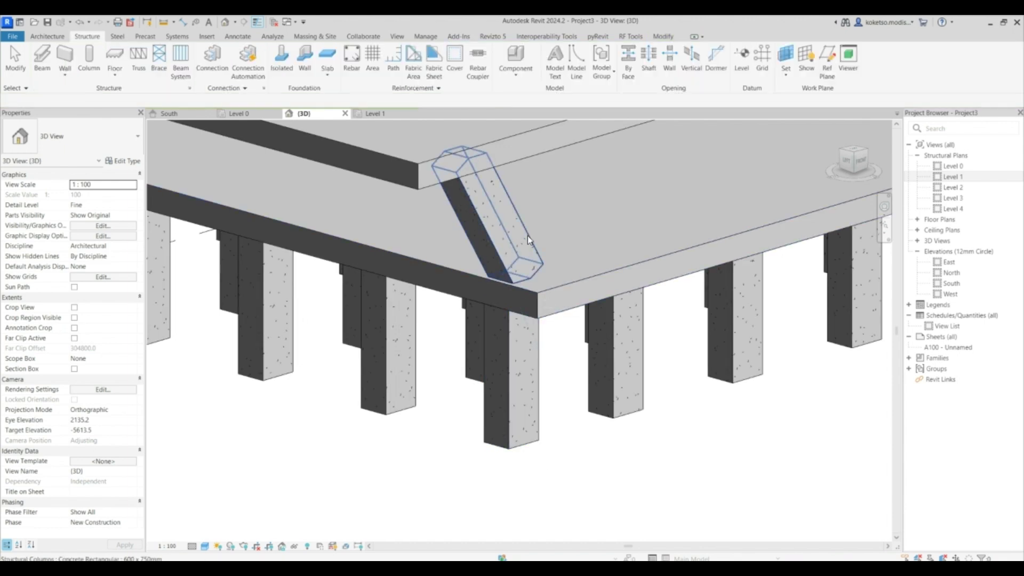
Step: Attach the slanted column's top to the Level 2 floor and its base to the Level 1 floor, using the Cut Column style
click(527, 236)
shift+middle_drag(526, 236, 443, 337)
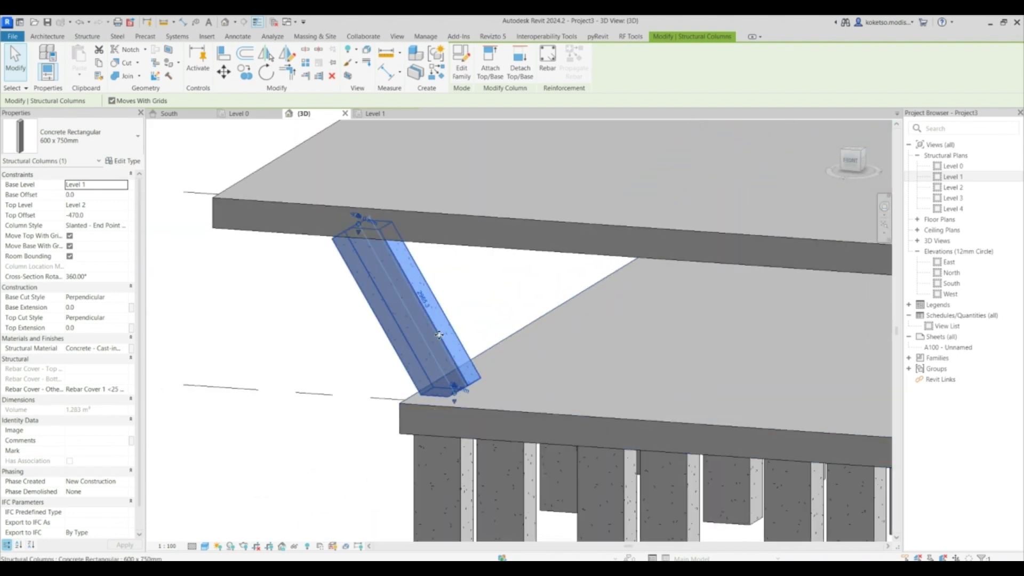
click(491, 61)
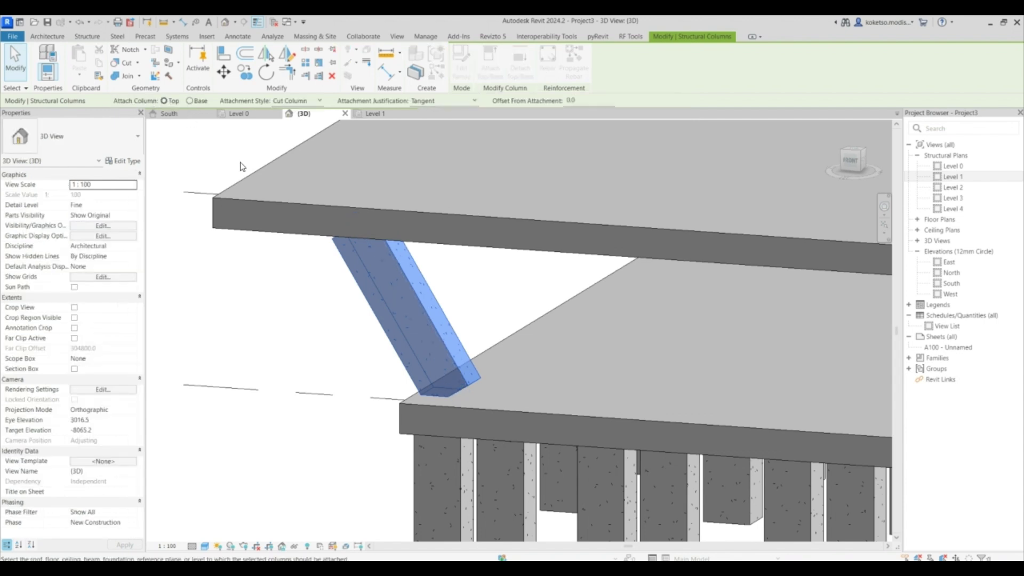
click(262, 208)
shift+middle_drag(262, 208, 265, 93)
click(487, 69)
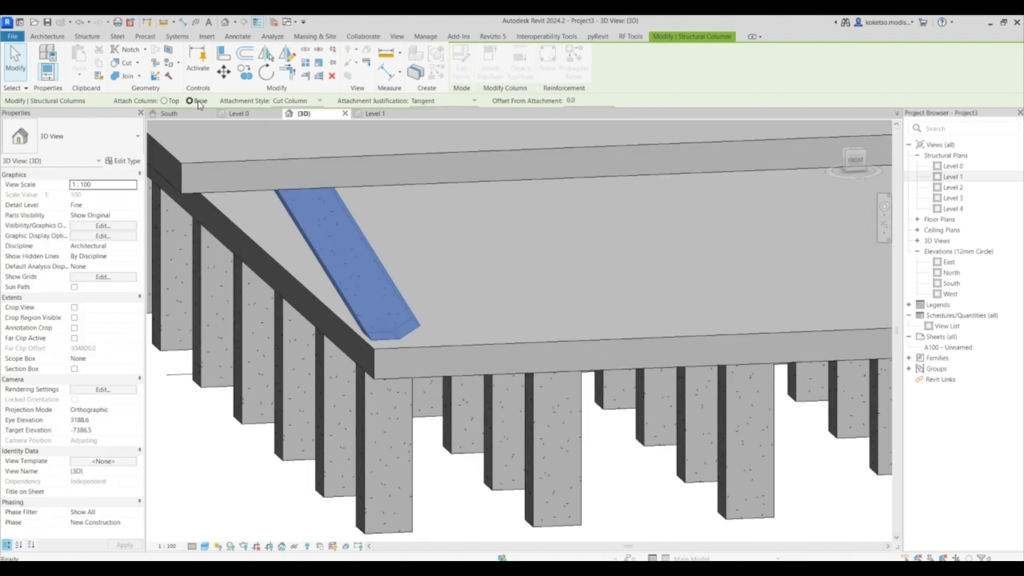
click(450, 351)
scroll(482, 303, down, 2)
click(470, 423)
shift+middle_drag(471, 428, 454, 309)
Step: In the South elevation, move the slanted column so its outer base corner sits on the Level 1 floor's edge
click(454, 310)
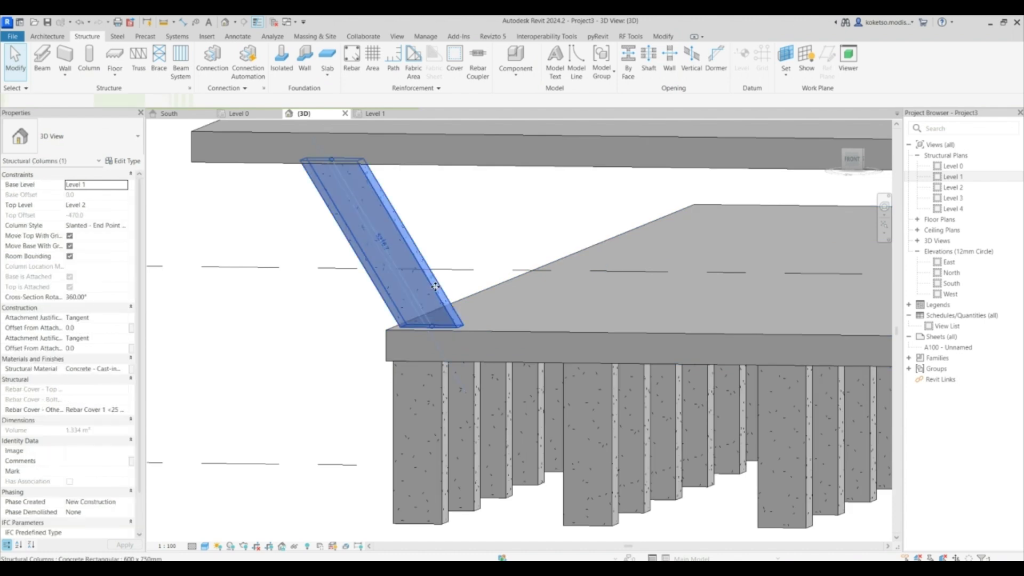
click(168, 114)
scroll(521, 279, up, 3)
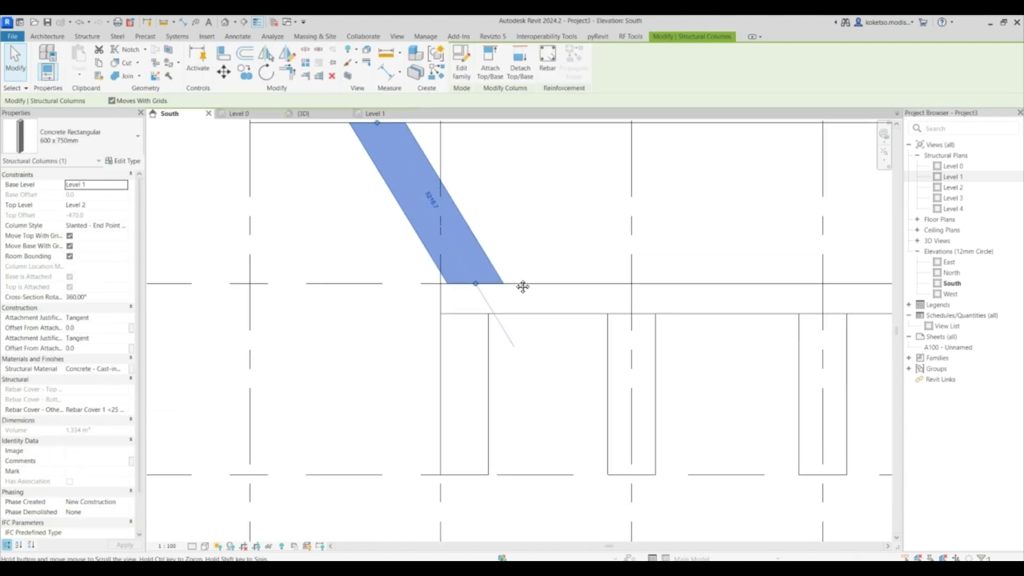
click(228, 75)
scroll(434, 290, up, 2)
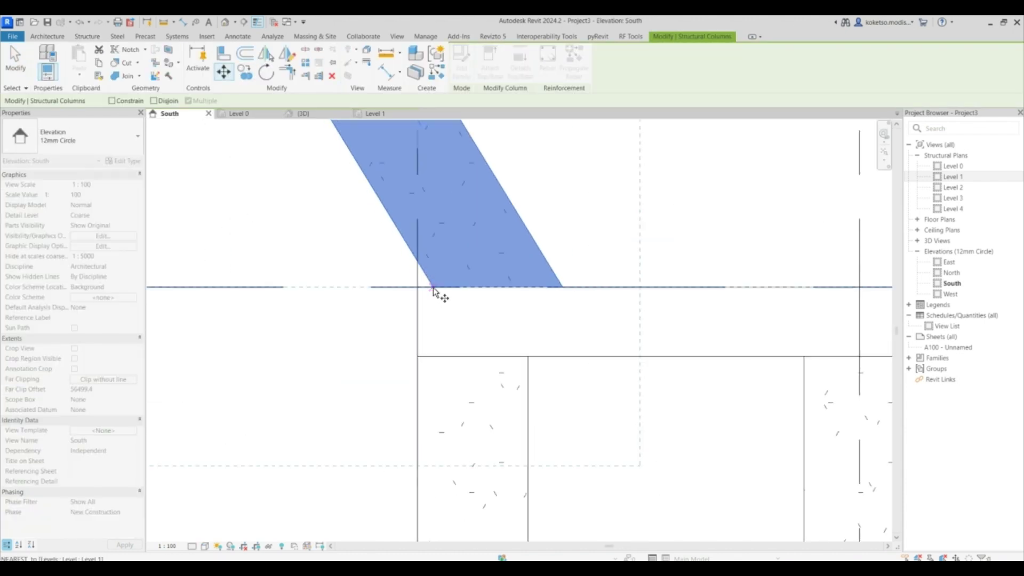
click(417, 288)
scroll(460, 321, down, 2)
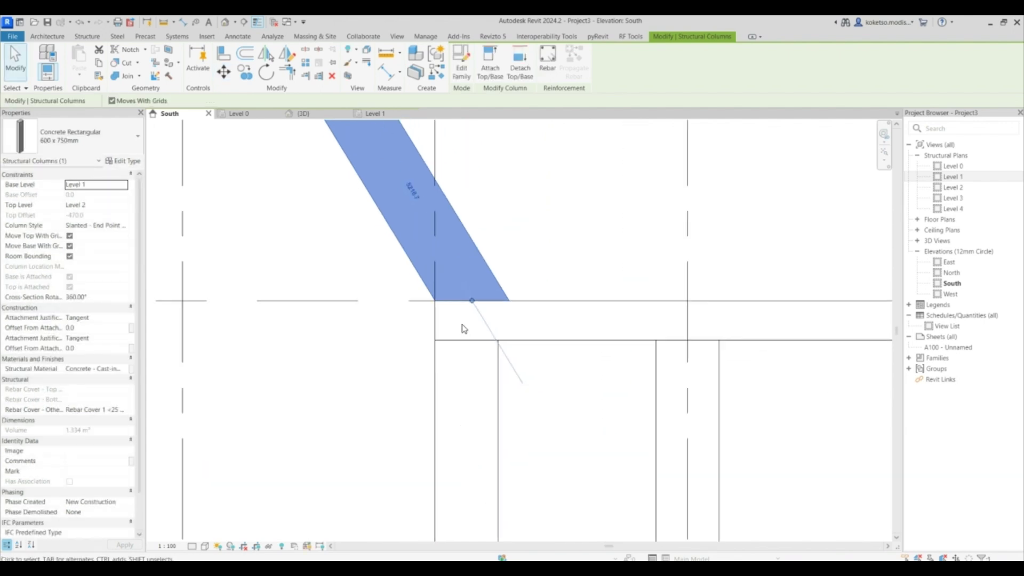
key(Escape)
scroll(515, 340, down, 2)
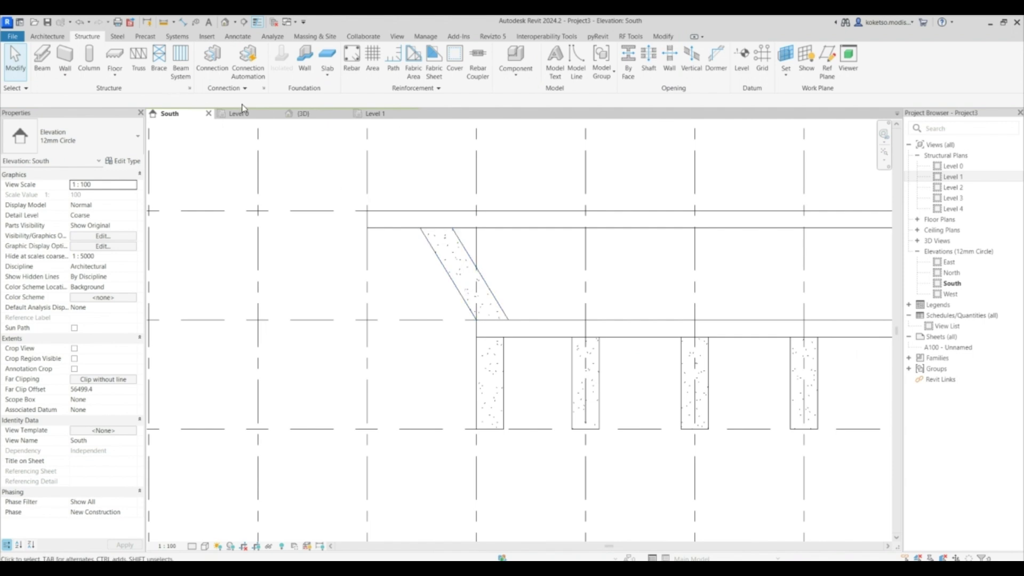
Step: Copy the slanted column from grid 11 to each of grids 12 to 20 in the Level 0 structural plan, using multiple copies
click(309, 115)
shift+middle_drag(472, 301, 549, 341)
click(416, 275)
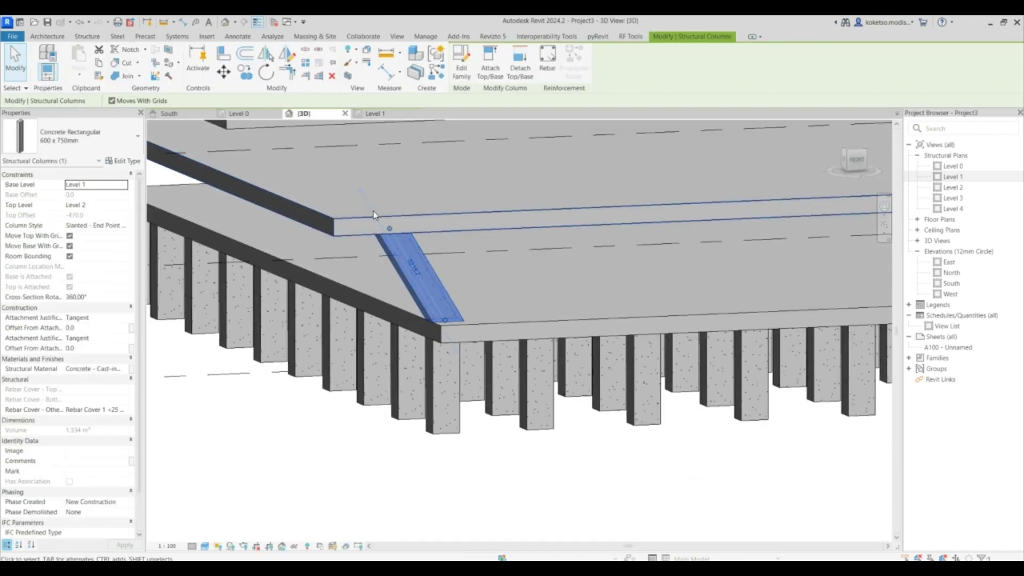
click(236, 115)
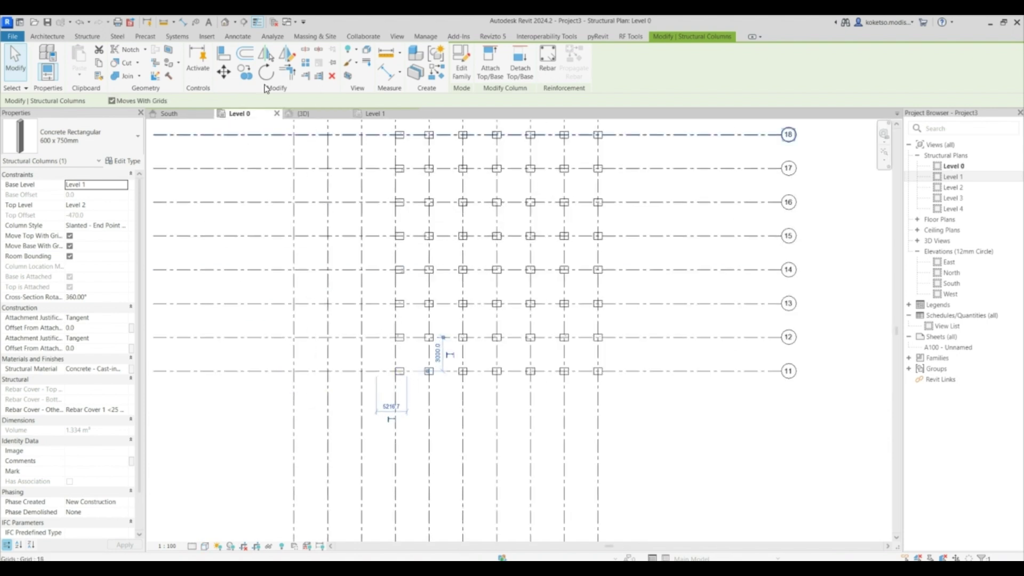
click(245, 72)
click(642, 337)
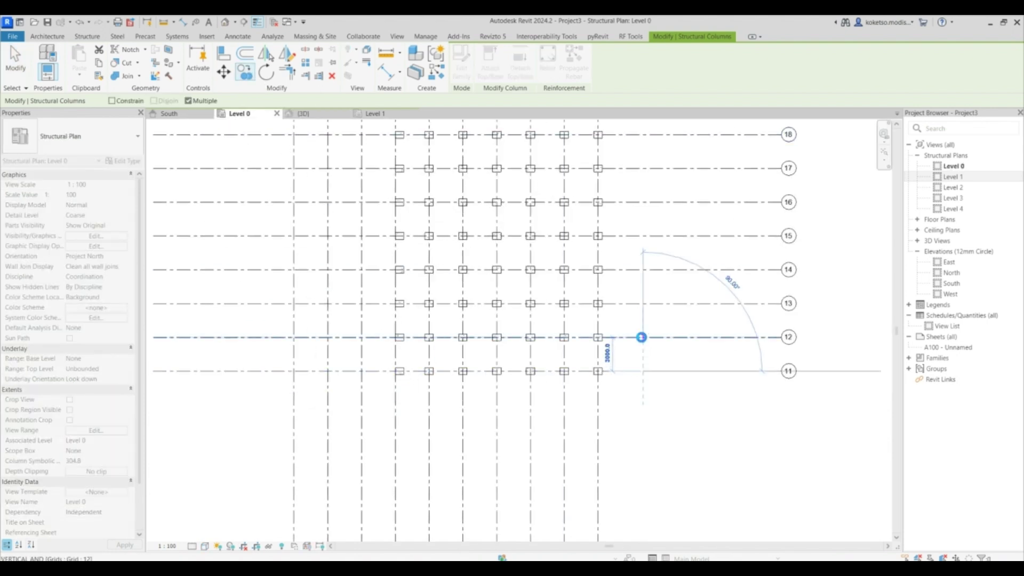
click(642, 303)
click(642, 269)
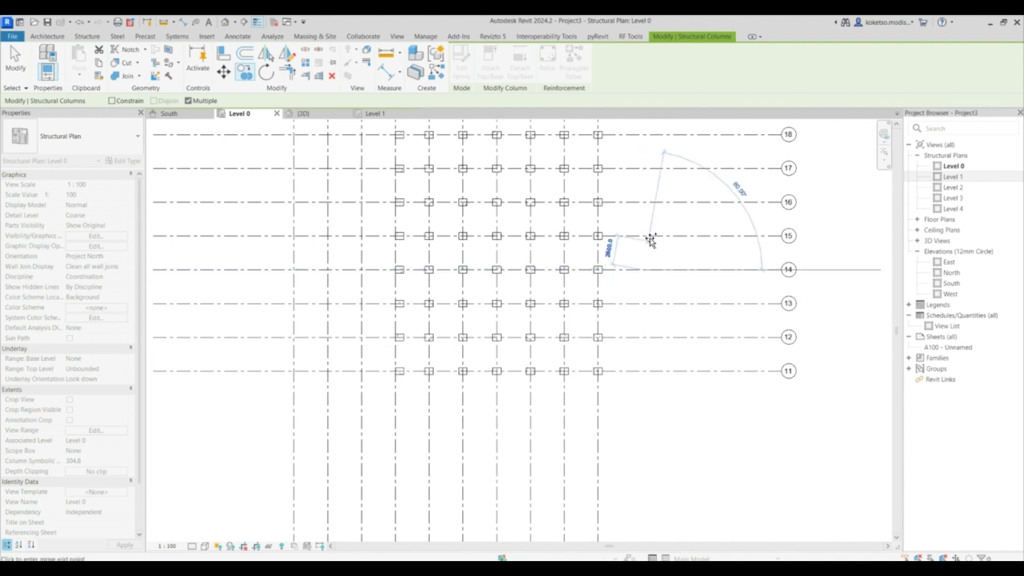
click(644, 236)
ctrl+scroll(647, 286, up, 3)
click(642, 273)
click(643, 239)
click(642, 205)
click(643, 171)
click(637, 137)
scroll(635, 244, down, 2)
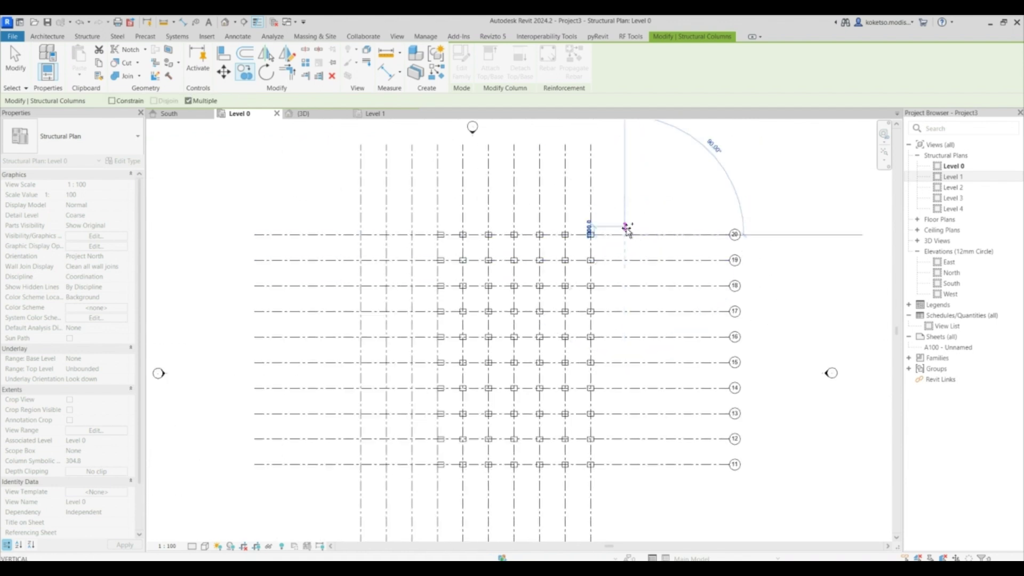
scroll(626, 244, up, 2)
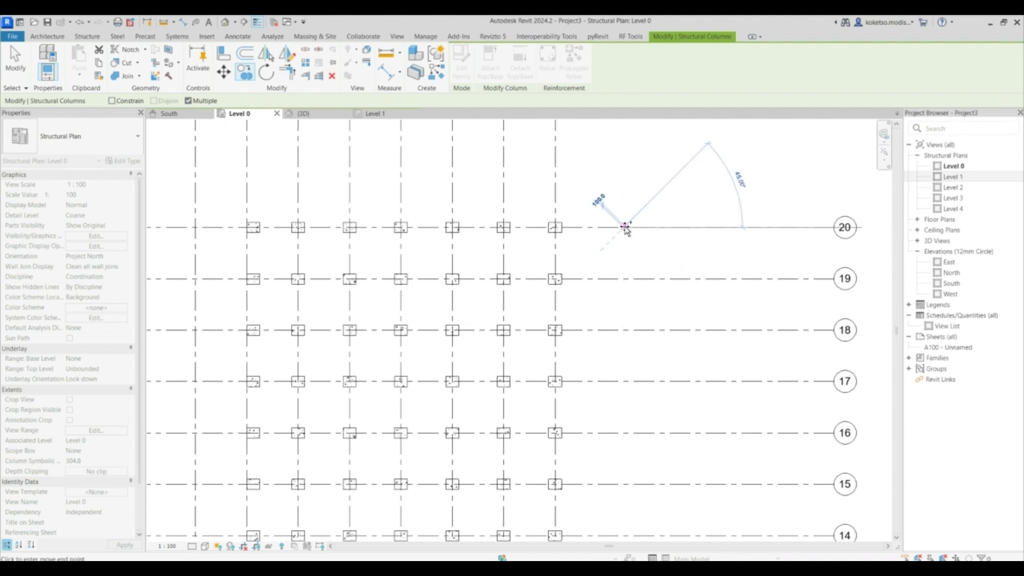
key(Escape)
key(Escape)
Step: In the South elevation, copy the ten slanted columns up to the floor edges at Level 2 and Level 3
click(302, 113)
shift+middle_drag(507, 306, 434, 286)
click(183, 114)
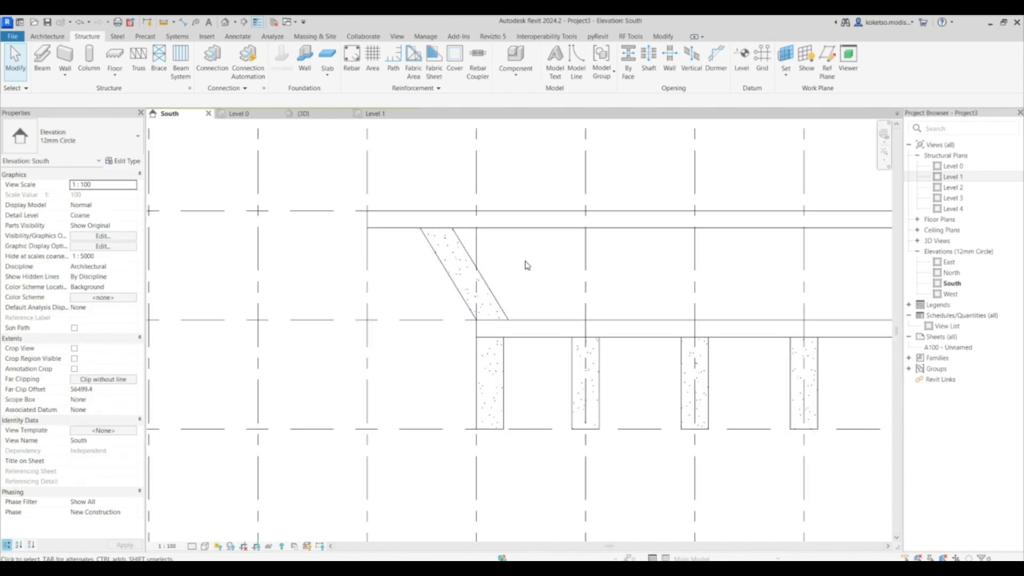
click(500, 314)
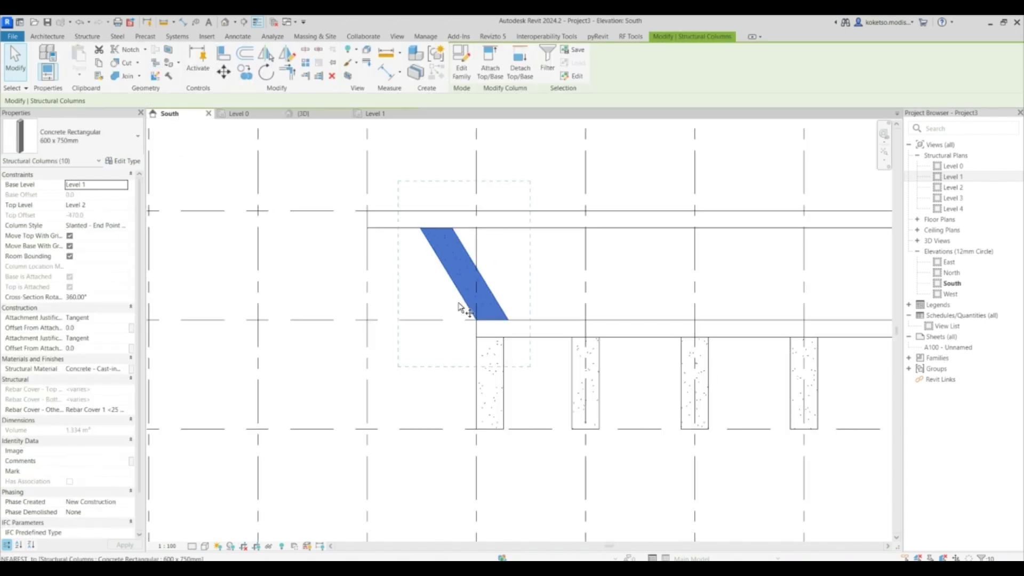
key(c)
key(o)
click(476, 320)
middle_drag(377, 221, 446, 391)
click(326, 271)
click(309, 266)
scroll(222, 164, down, 2)
middle_drag(222, 164, 274, 290)
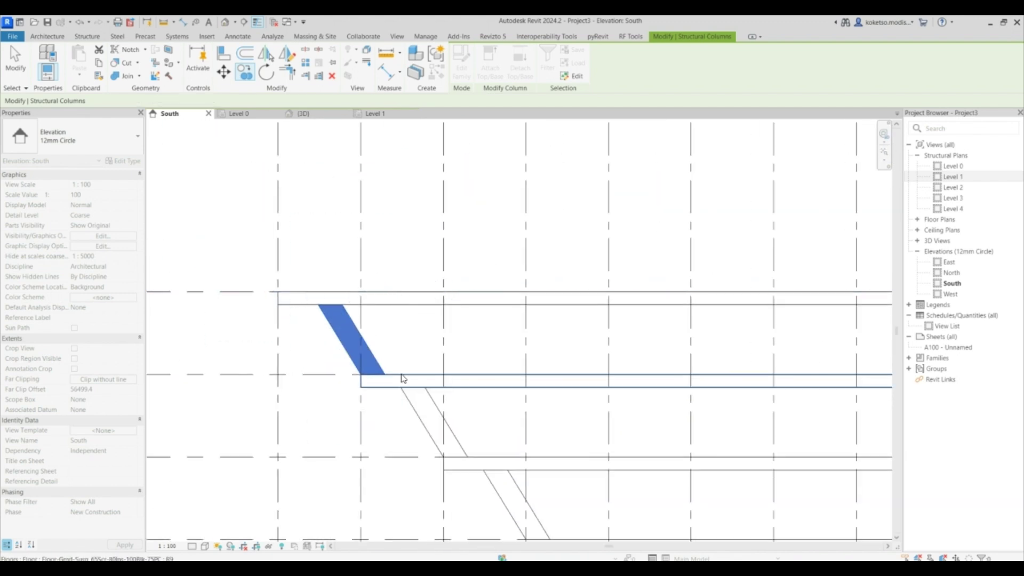
key(Escape)
Step: In the South elevation, copy the ground-storey vertical columns except the outer row, pasting them aligned to levels into the storeys above Level 1 and Level 2
scroll(370, 251, down, 3)
click(301, 113)
shift+middle_drag(592, 408, 505, 400)
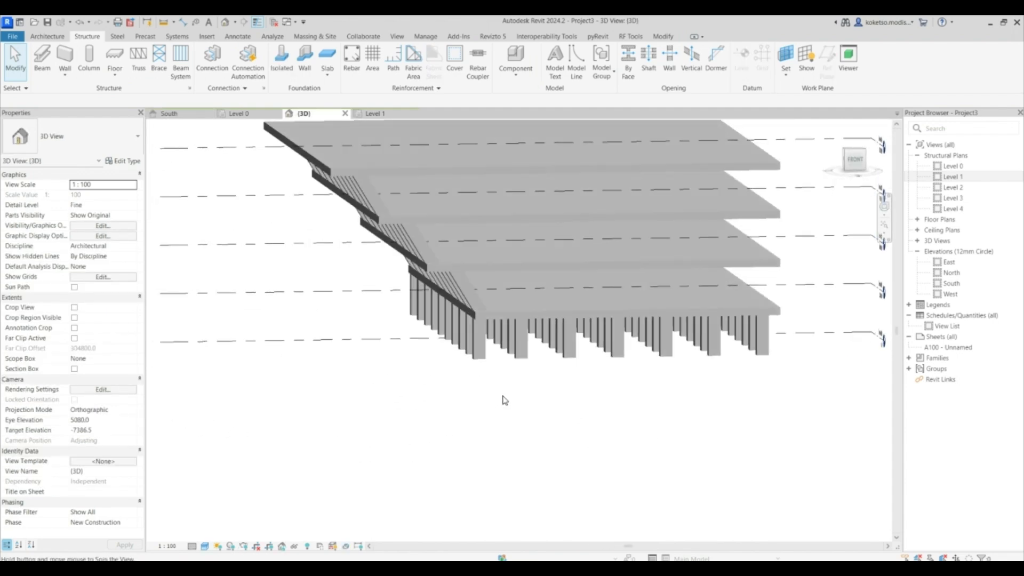
shift+drag(639, 299, 561, 323)
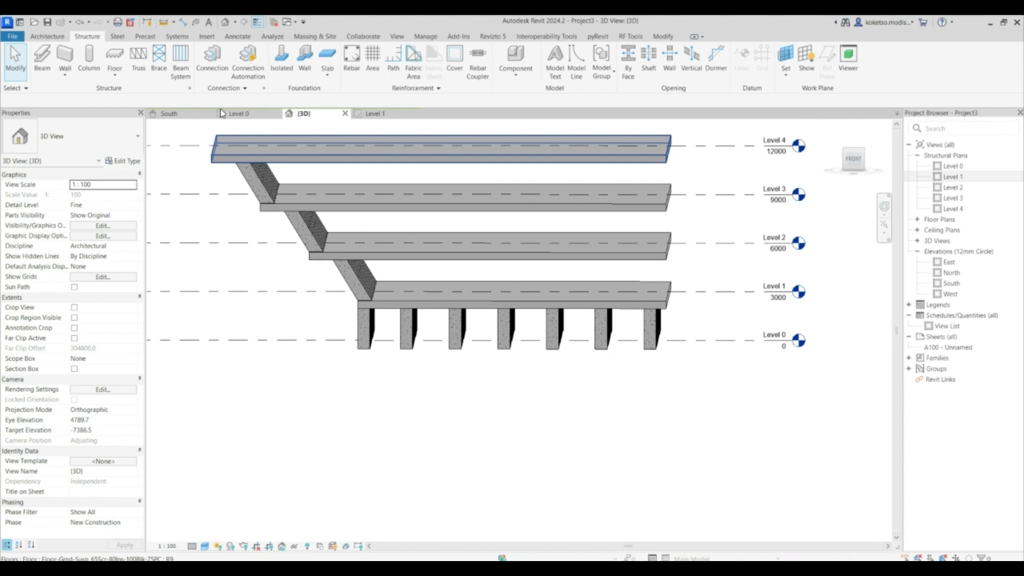
click(215, 113)
scroll(521, 306, down, 3)
scroll(715, 372, up, 3)
drag(394, 372, 331, 379)
shift+drag(760, 465, 325, 475)
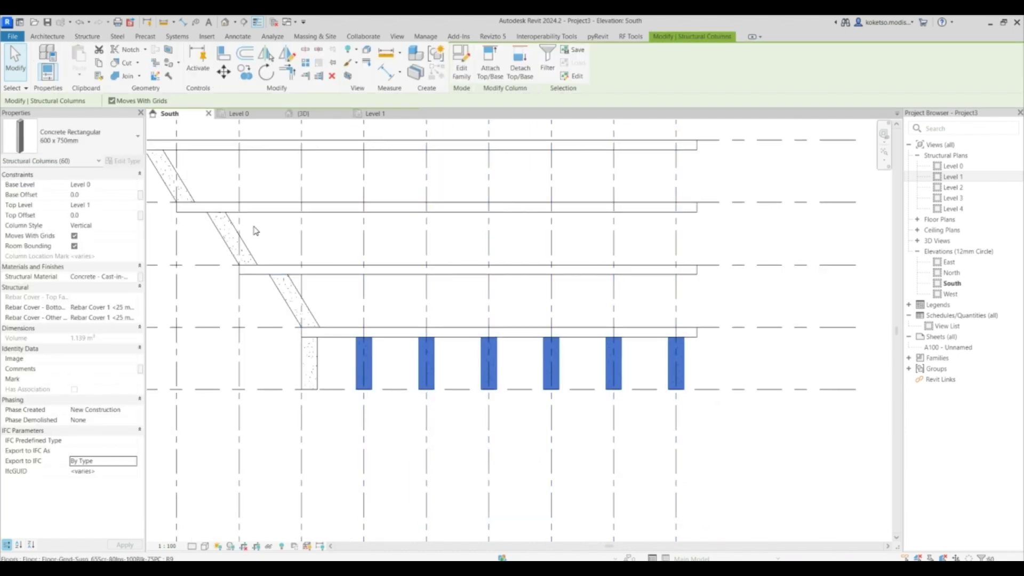
click(83, 80)
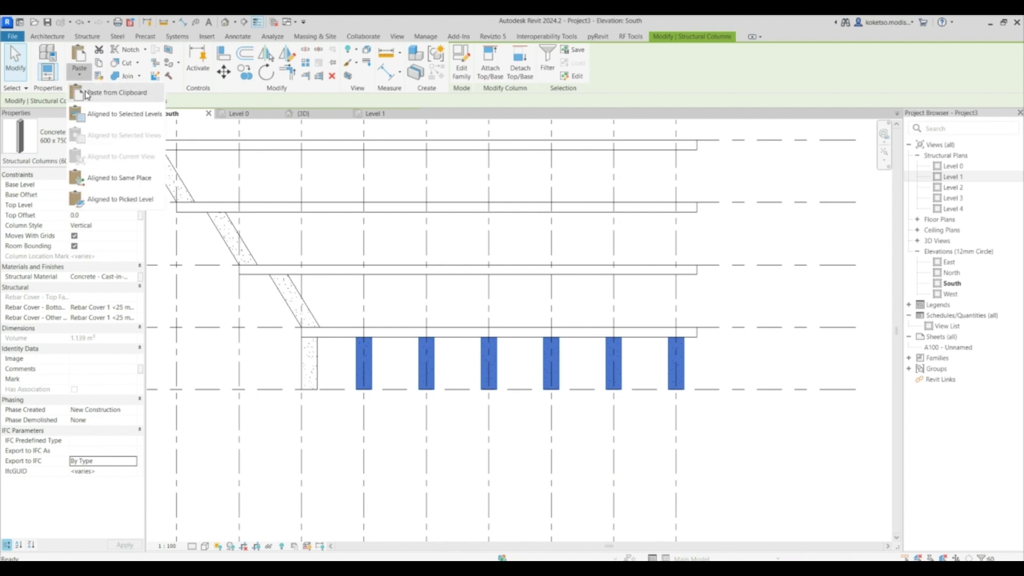
click(99, 116)
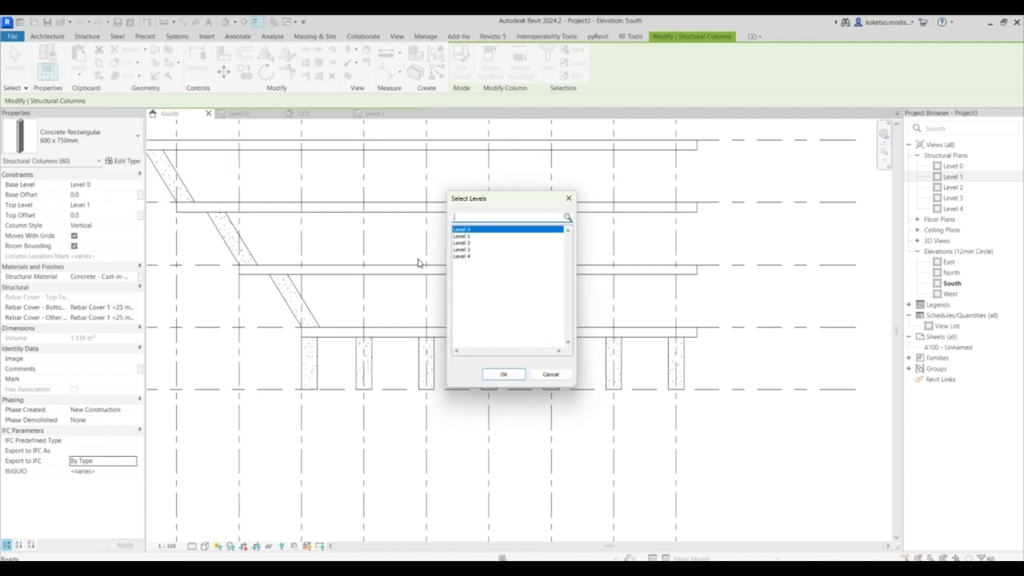
click(472, 242)
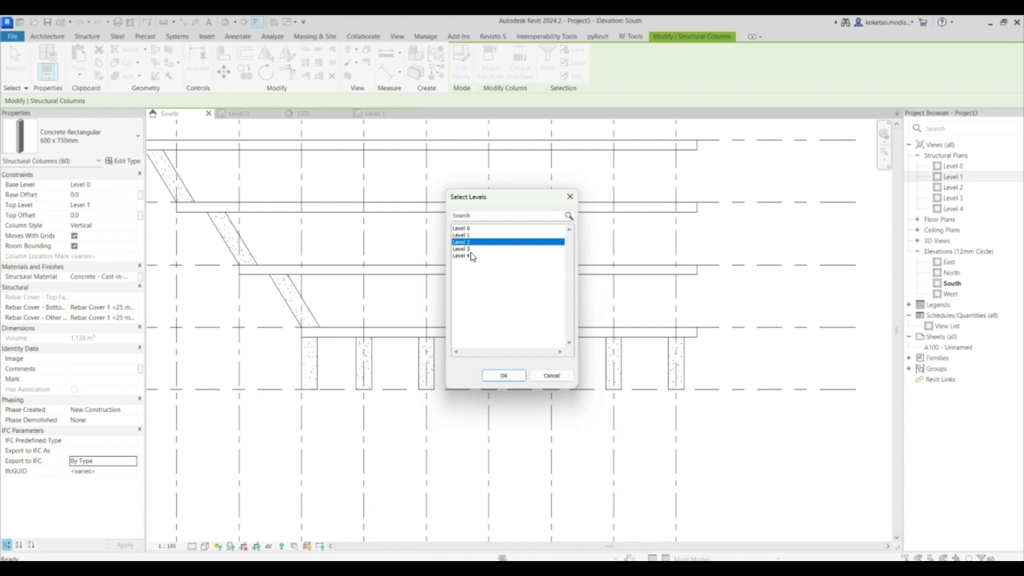
click(503, 375)
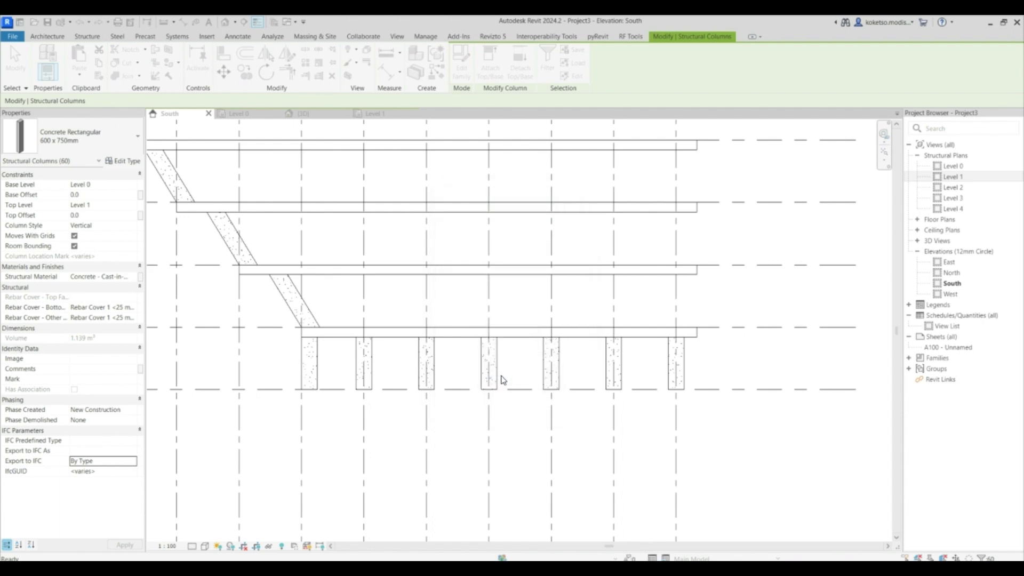
Step: Copy the vertical columns standing on Level 2 up 3000 onto Level 3, with Constrain turned off
middle_drag(414, 240, 419, 300)
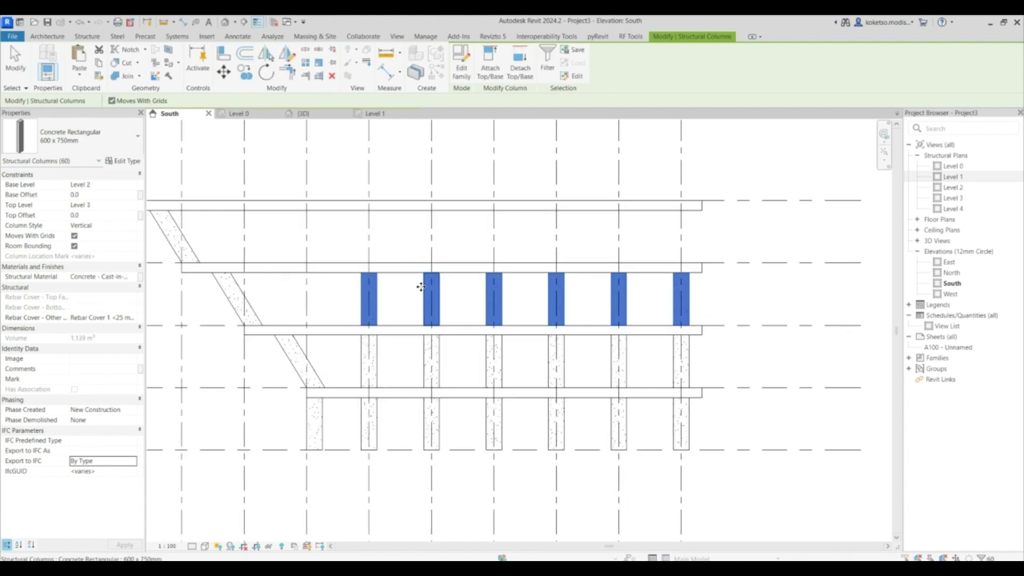
click(245, 71)
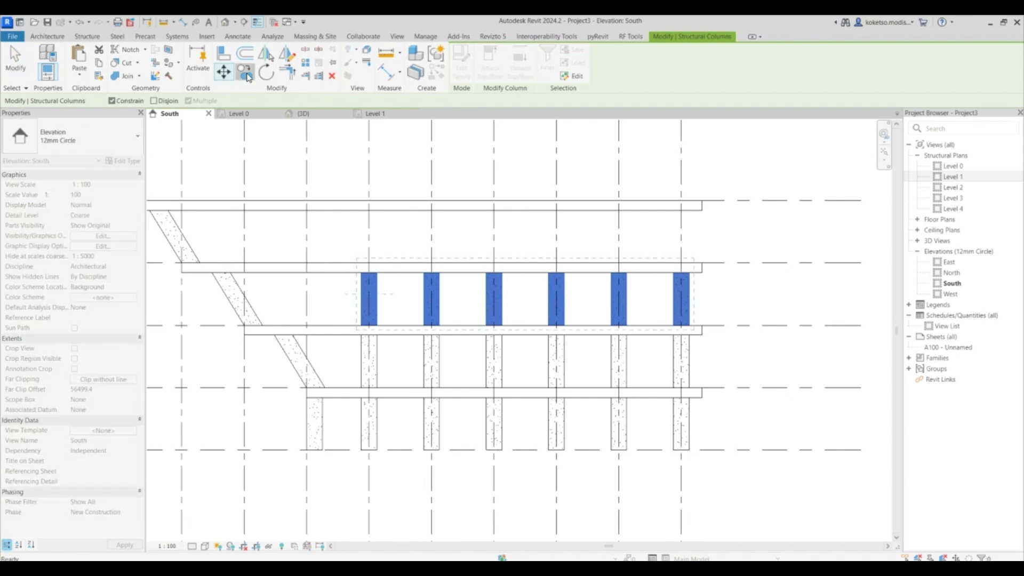
click(112, 100)
click(113, 101)
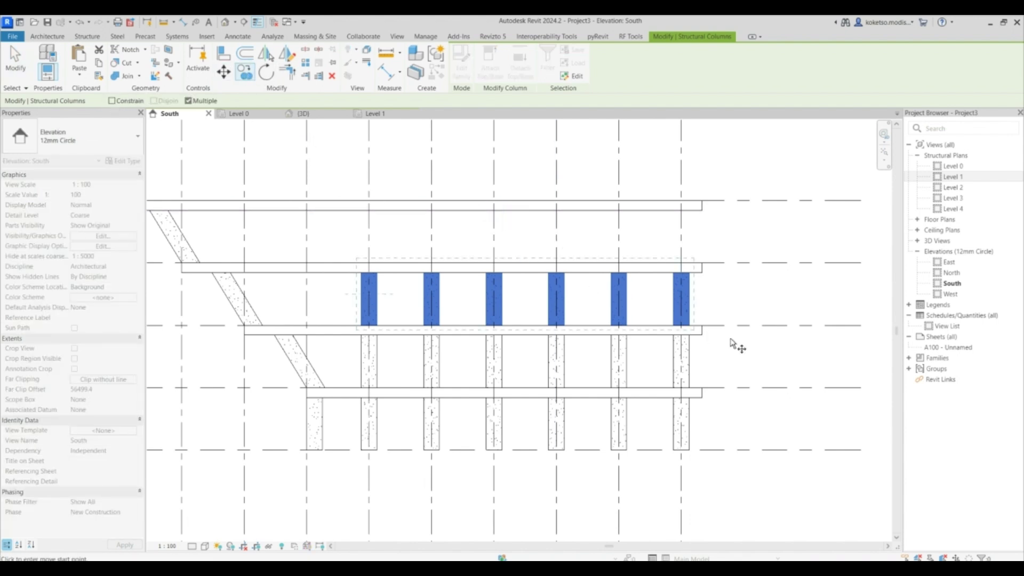
click(730, 326)
click(730, 262)
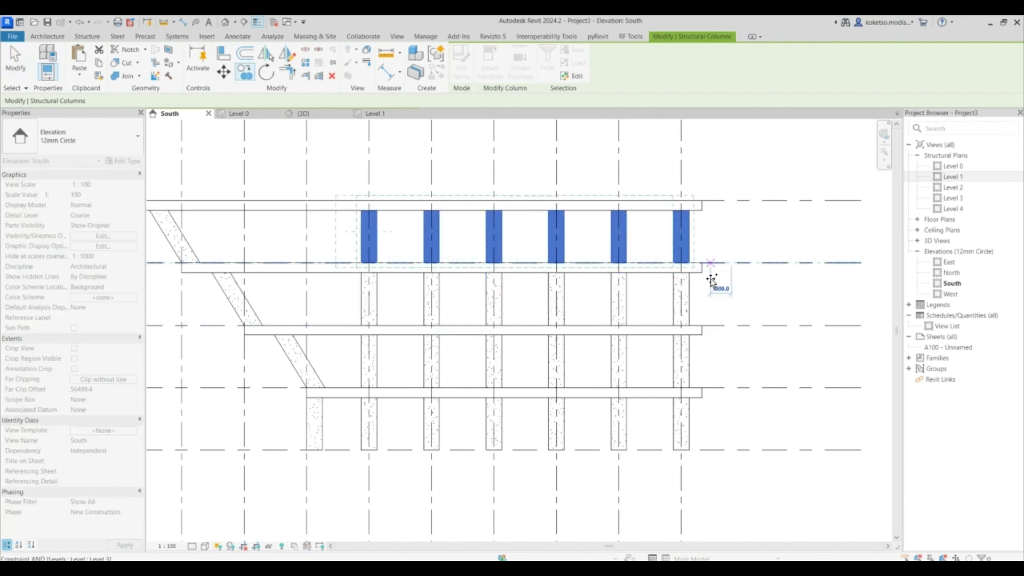
key(Escape)
key(Escape)
Step: Copy the row of columns on Level 3 from grid 5 to grids 4 and 3, using constrained multiple copies
scroll(384, 247, up, 2)
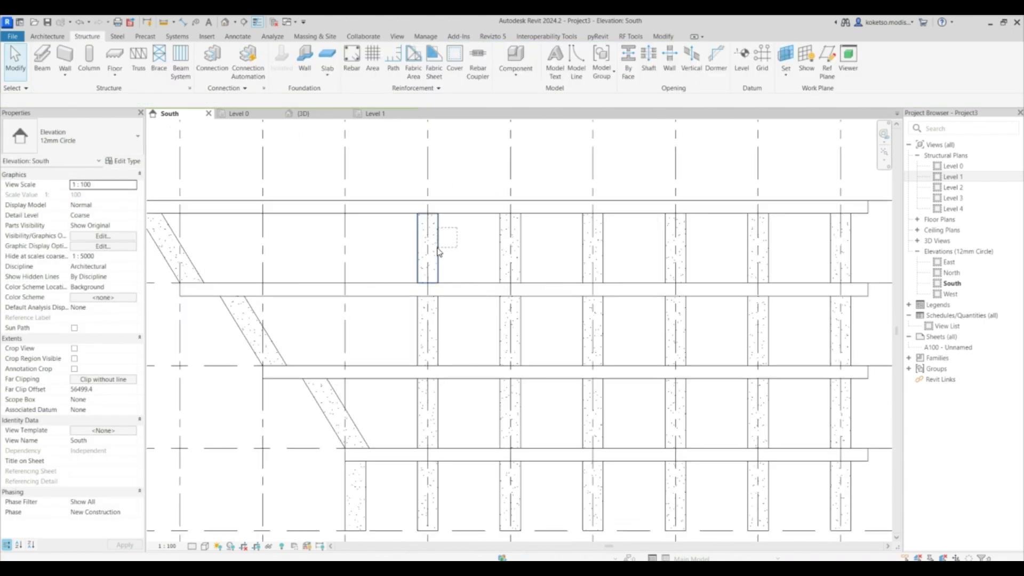
drag(442, 248, 435, 251)
click(244, 77)
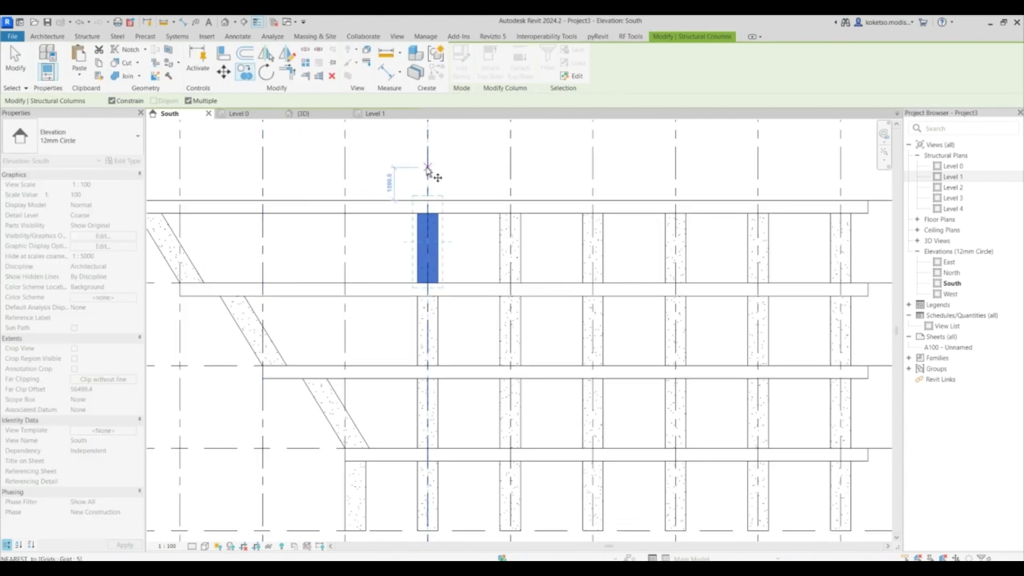
click(347, 167)
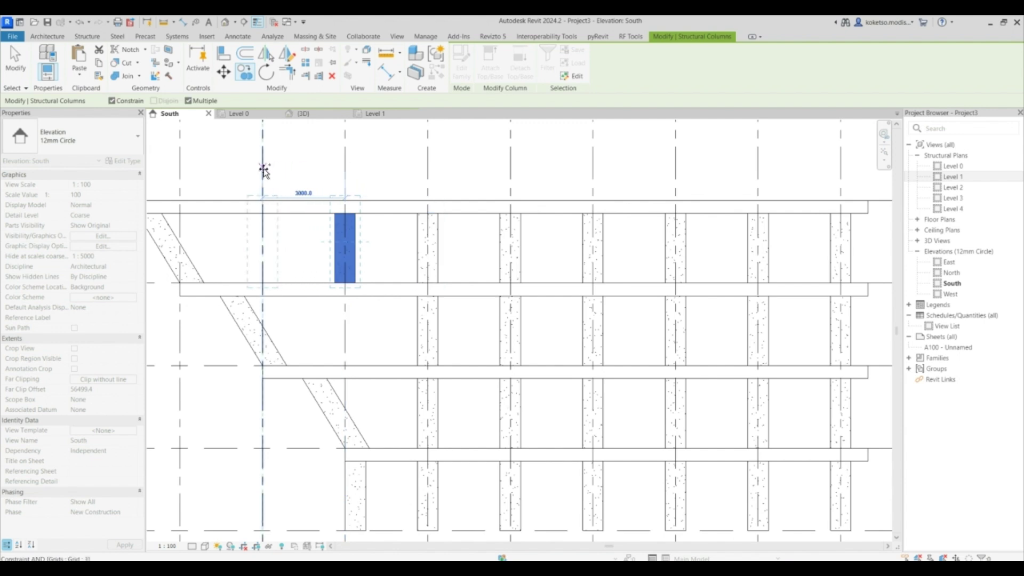
click(264, 170)
key(Escape)
Step: Copy the row of columns on Level 2 from grid 5 to grid 4
click(434, 337)
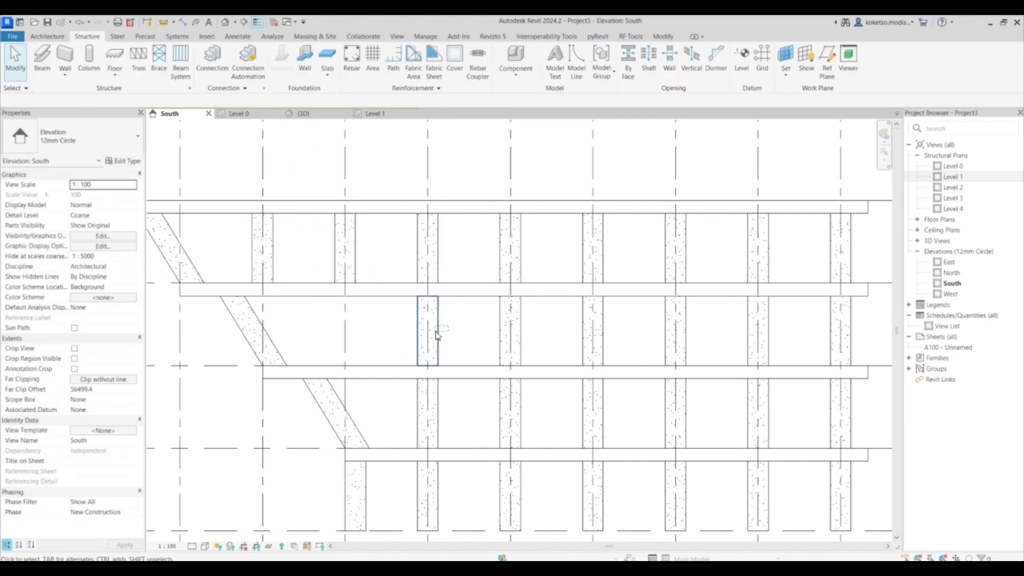
click(388, 184)
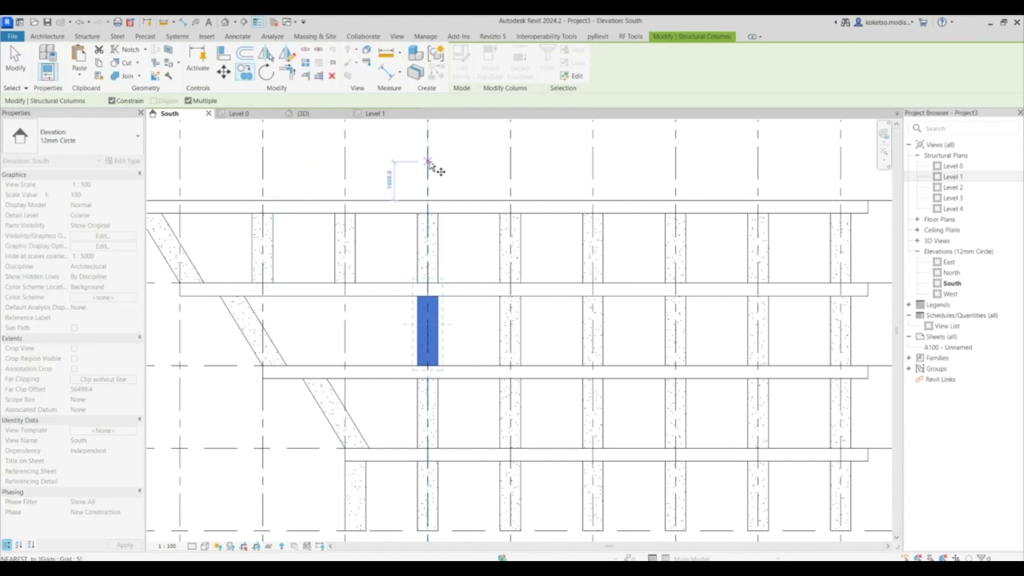
click(347, 161)
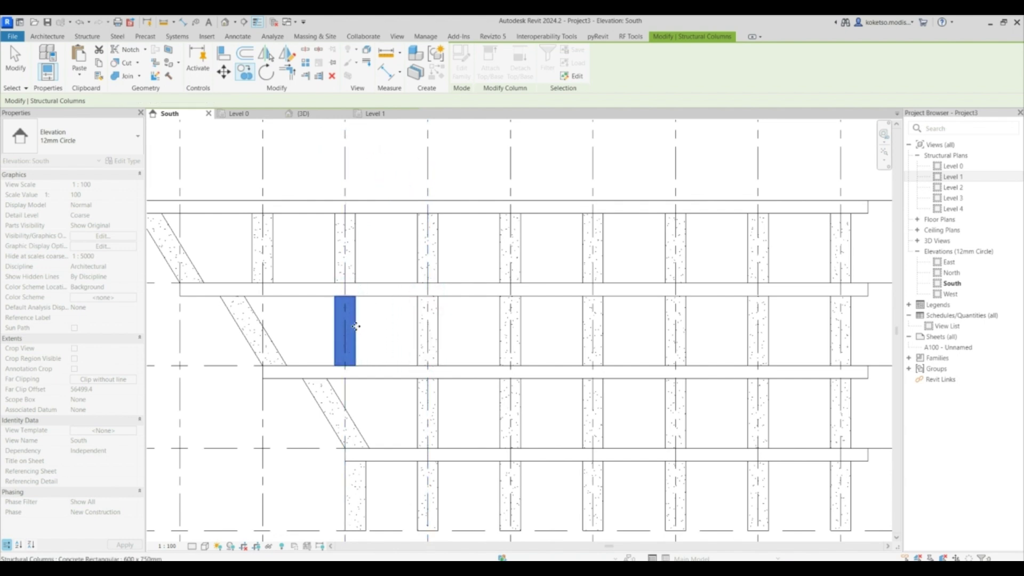
key(Escape)
Step: In the 3D view, set the Column Style of the Level 1 column at grids 5 and 11 to Slanted - Angle Driven
scroll(354, 257, down, 3)
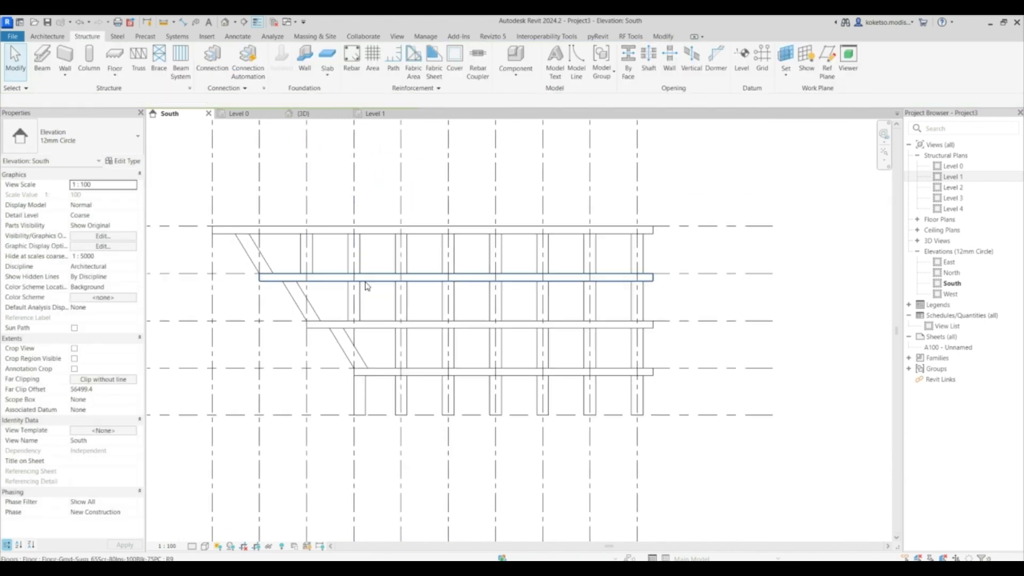
scroll(366, 286, up, 2)
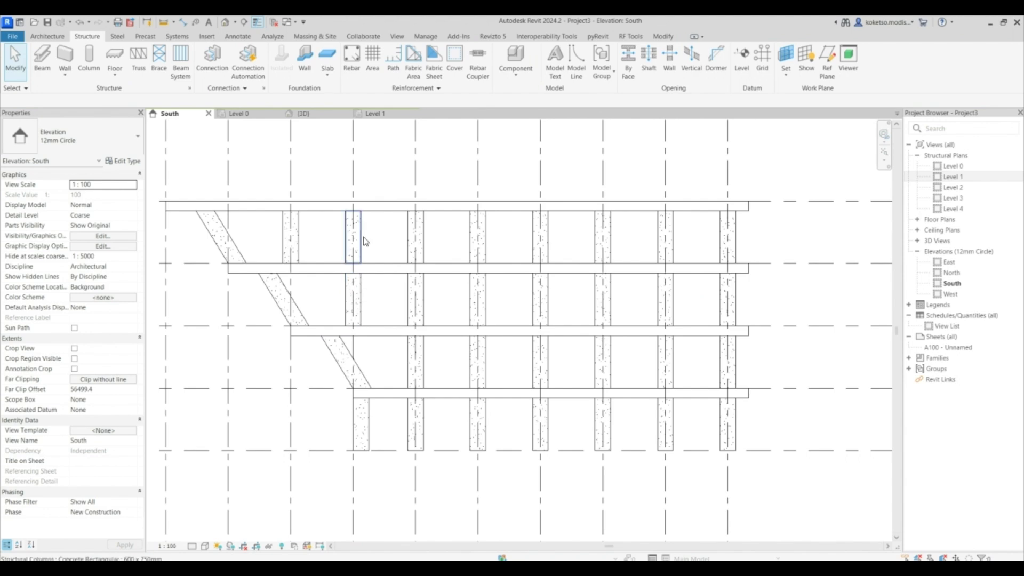
click(302, 113)
shift+middle_drag(431, 282, 542, 293)
scroll(541, 293, up, 5)
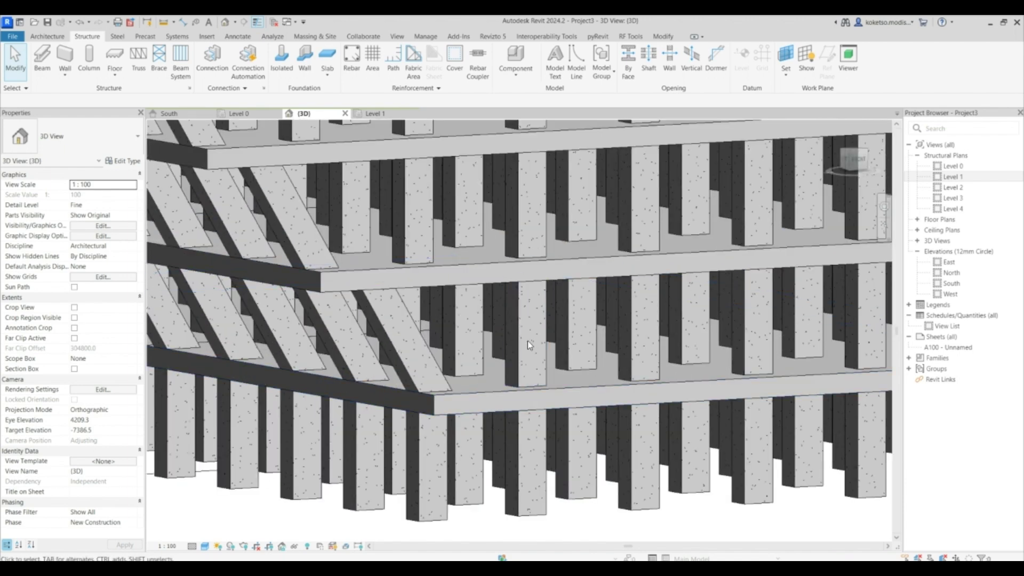
click(534, 345)
shift+middle_drag(525, 364, 530, 427)
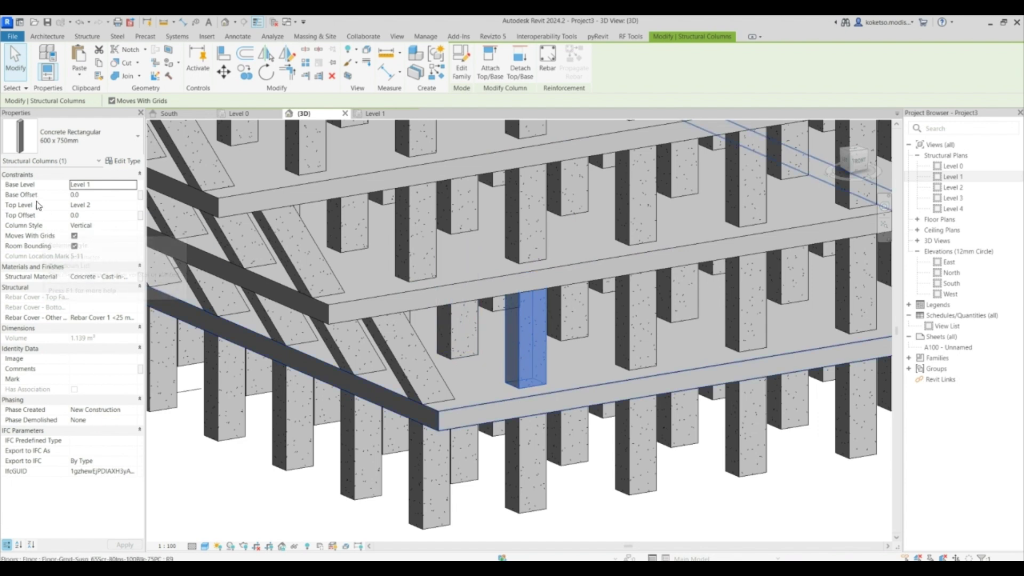
click(126, 226)
click(134, 228)
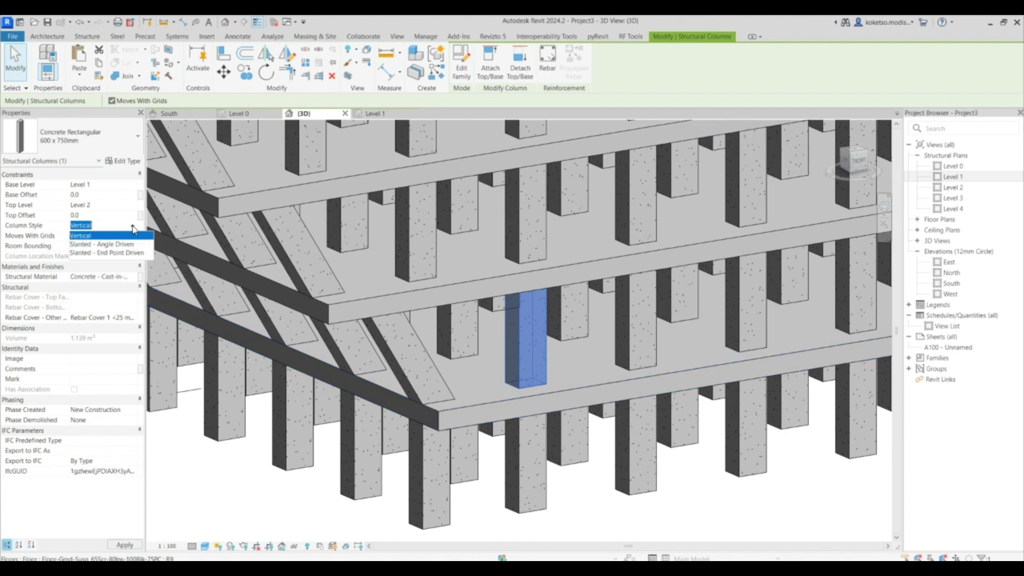
click(110, 245)
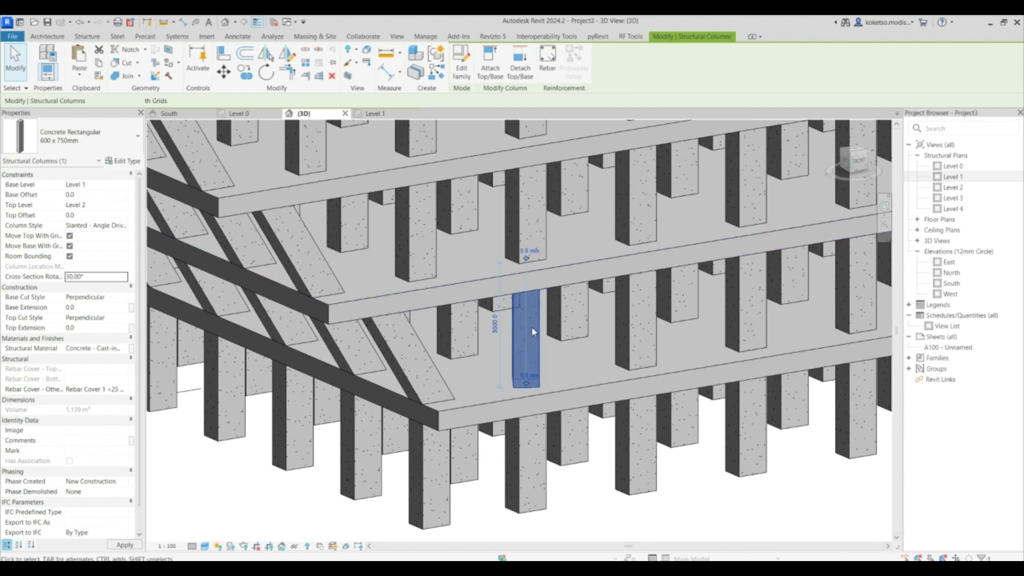
Step: Try tilting the angle-driven column by moving its top end point towards the stepped floor edge, and undo the tilt and style change
shift+middle_drag(581, 384, 552, 337)
scroll(535, 262, up, 1)
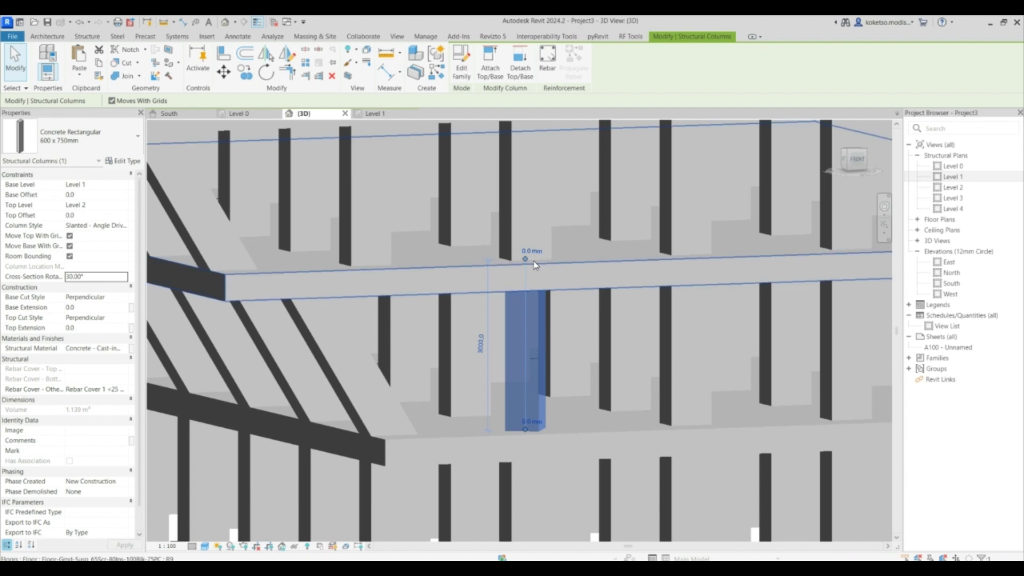
drag(526, 259, 525, 259)
click(525, 258)
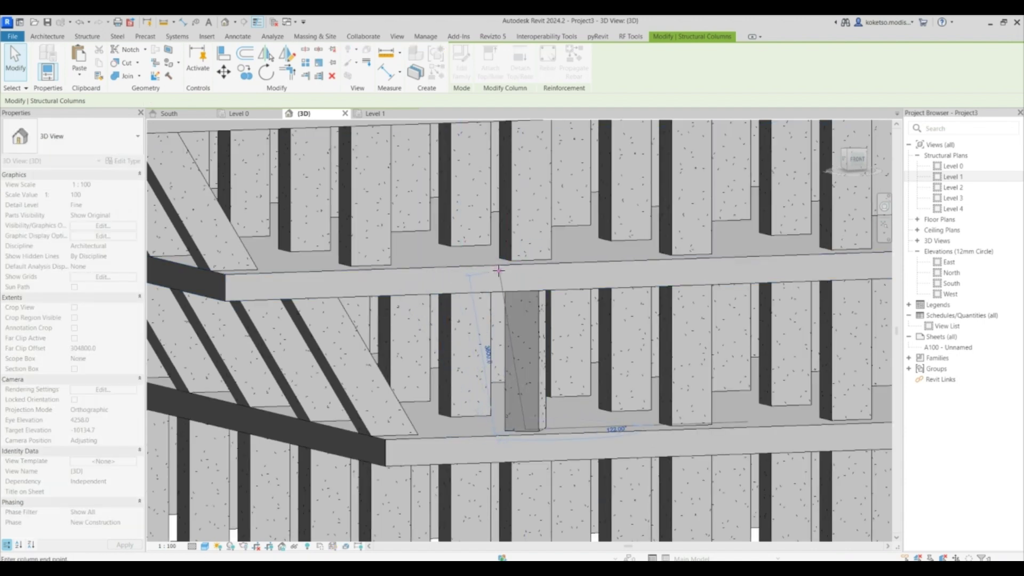
drag(413, 275, 413, 275)
shift+middle_drag(482, 391, 413, 382)
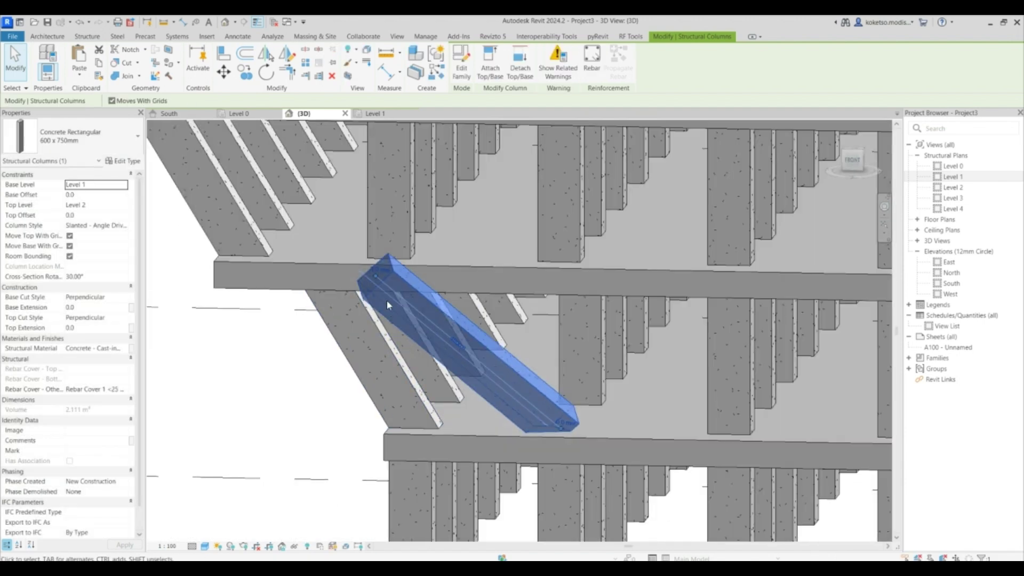
key(ctrl+z)
key(ctrl+z)
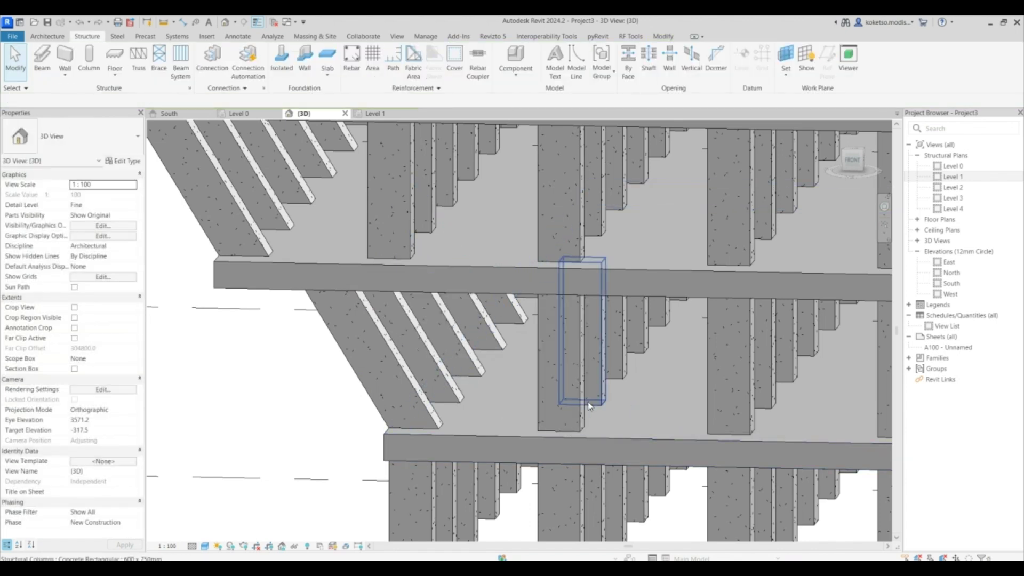
Step: Set the same column's style to Slanted - End Point Driven and, in the South elevation, move its top end point towards the sloped columns
click(582, 409)
click(129, 225)
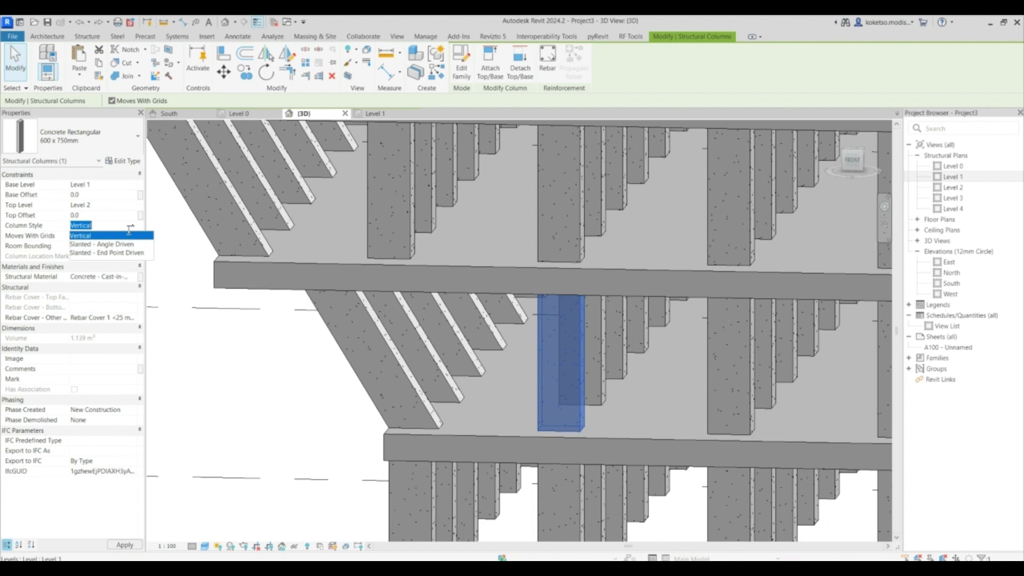
click(101, 253)
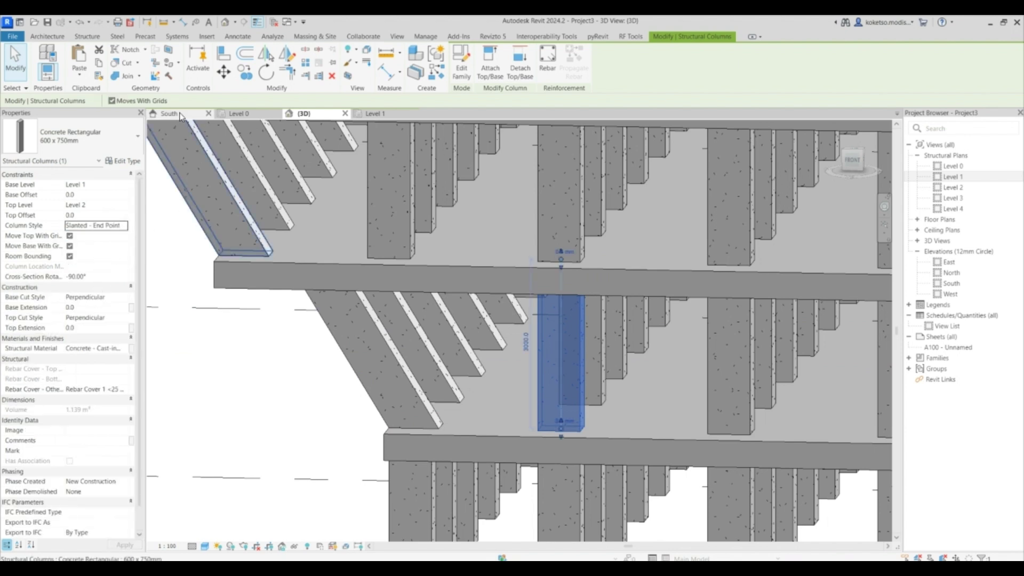
click(168, 113)
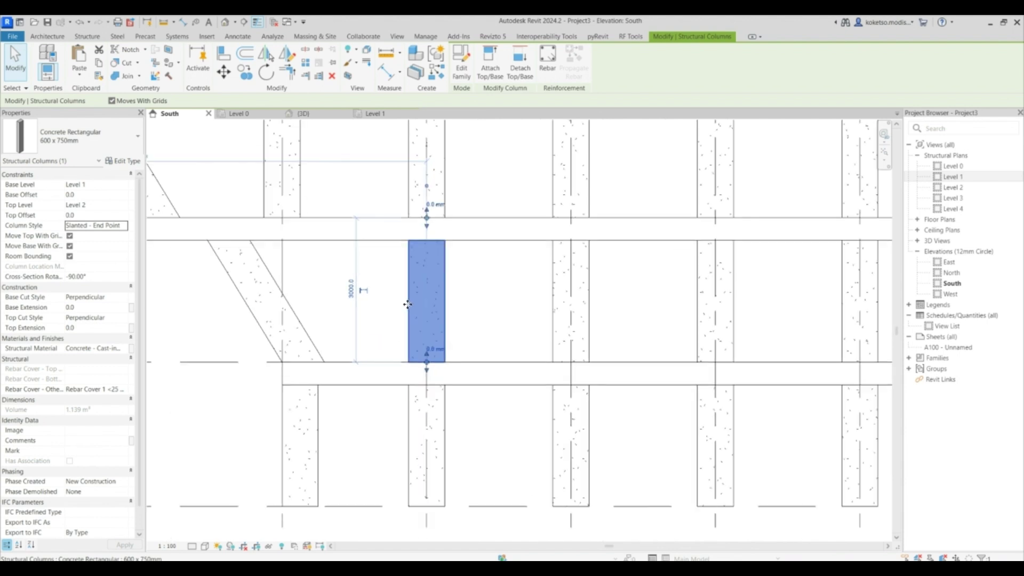
drag(426, 219, 342, 224)
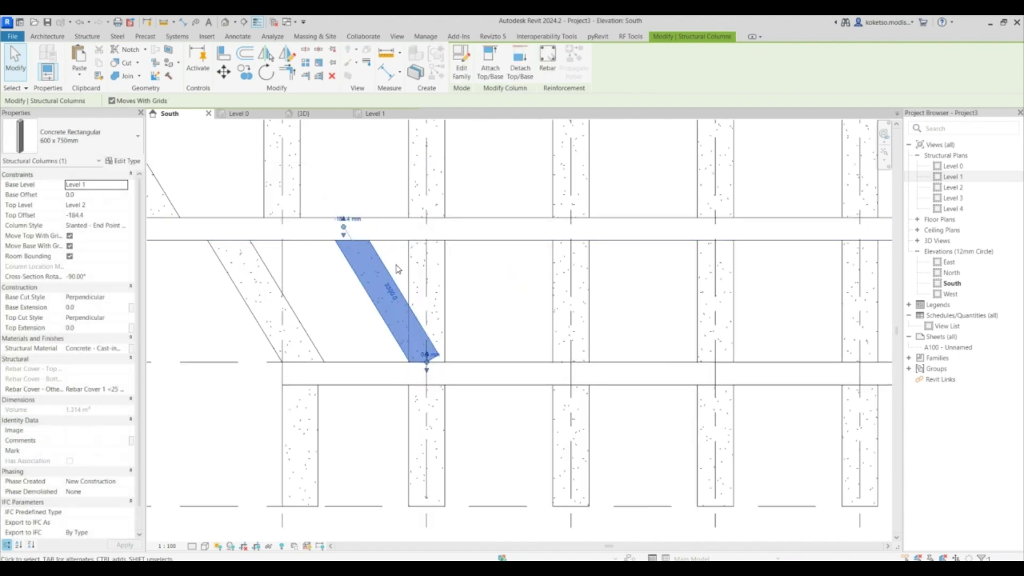
Step: Examine the end-point-driven column from several angles in the 3D view and return it to vertical
click(293, 113)
shift+middle_drag(402, 258, 703, 391)
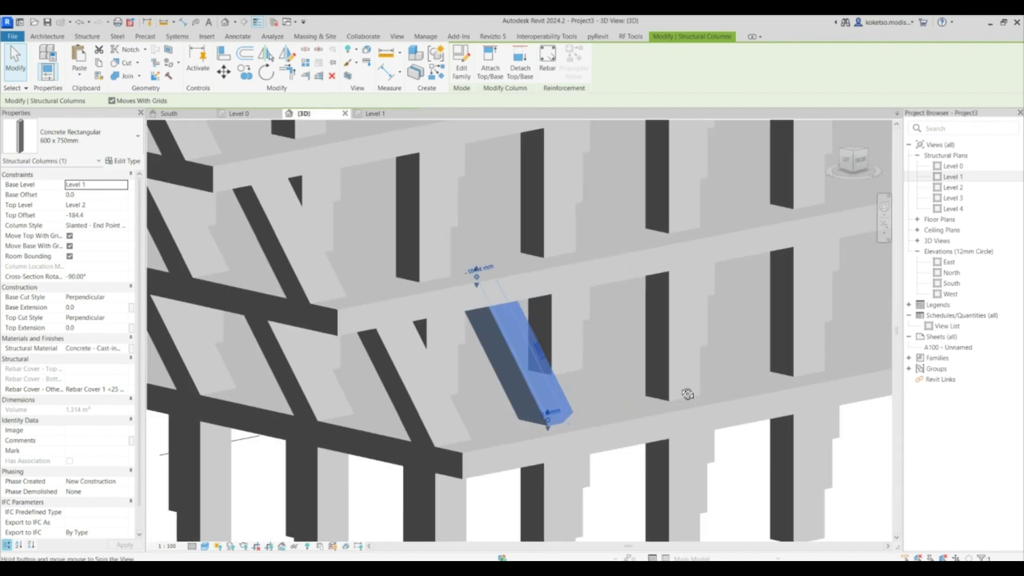
shift+middle_drag(704, 391, 676, 391)
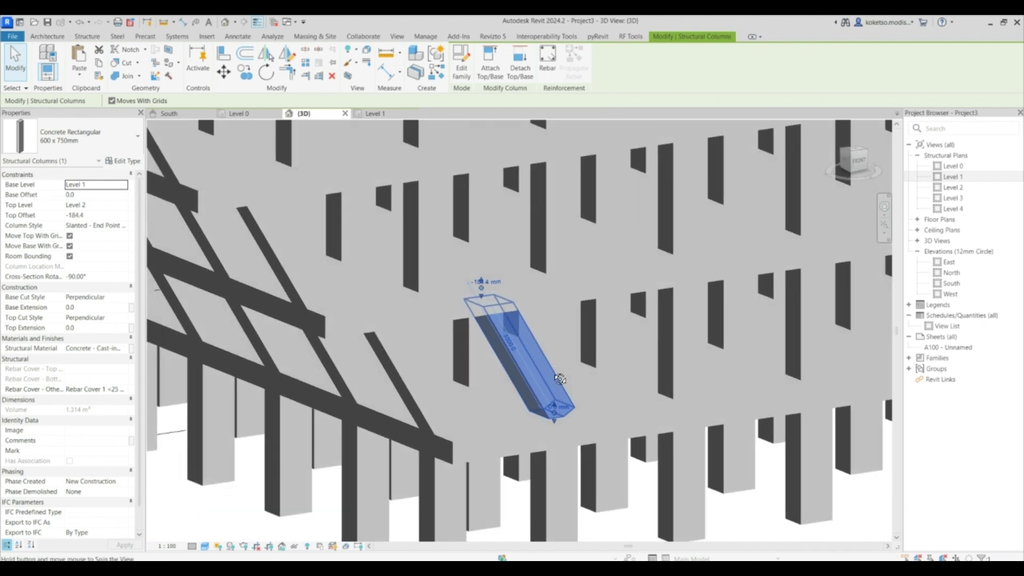
shift+middle_drag(560, 379, 558, 381)
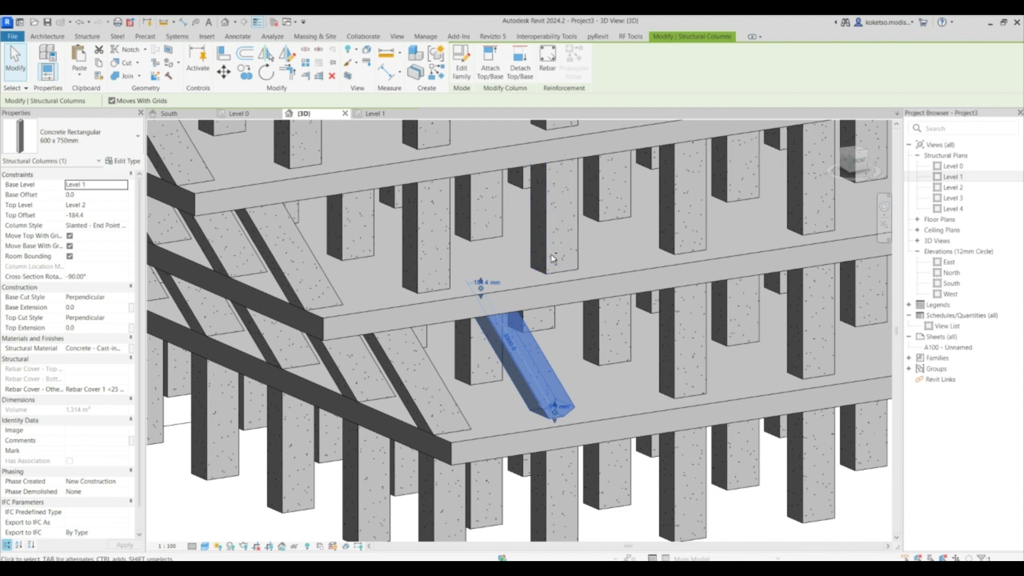
key(Escape)
shift+middle_drag(549, 354, 559, 367)
scroll(551, 352, down, 3)
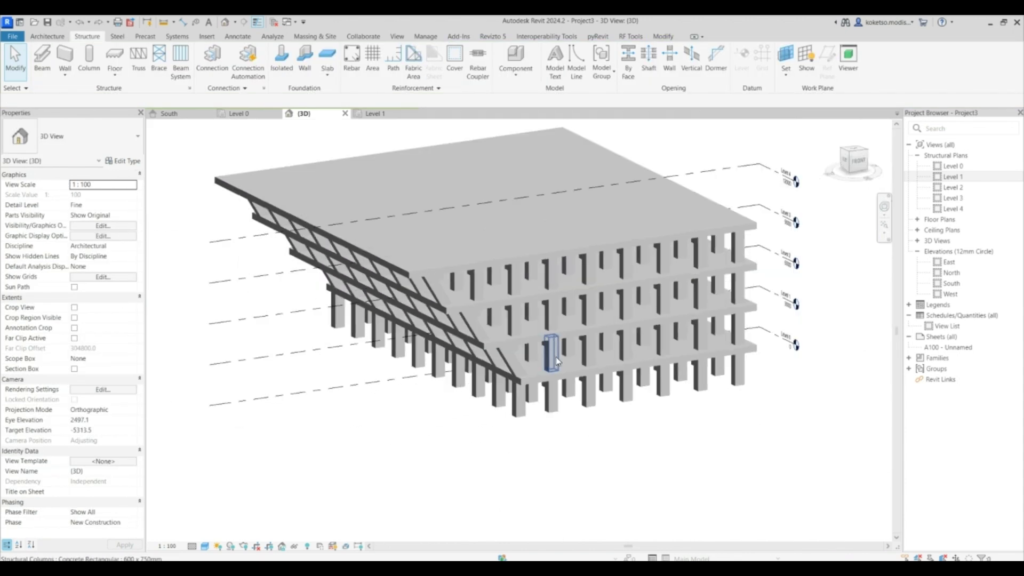